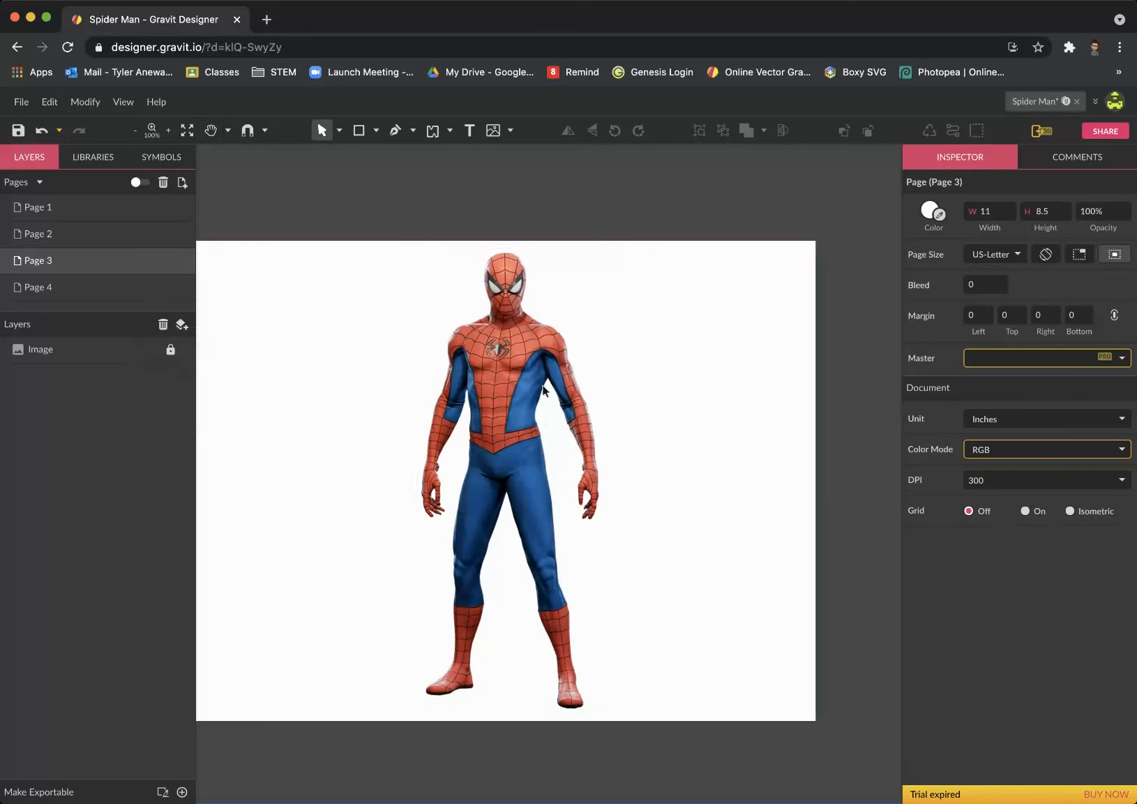
# - Draw an ellipse about 0.63 by 0.91 in over Spider-Man's head and centre it on the face
pyautogui.press('z')
pyautogui.click(518, 367)
pyautogui.click(519, 366)
pyautogui.click(511, 324)
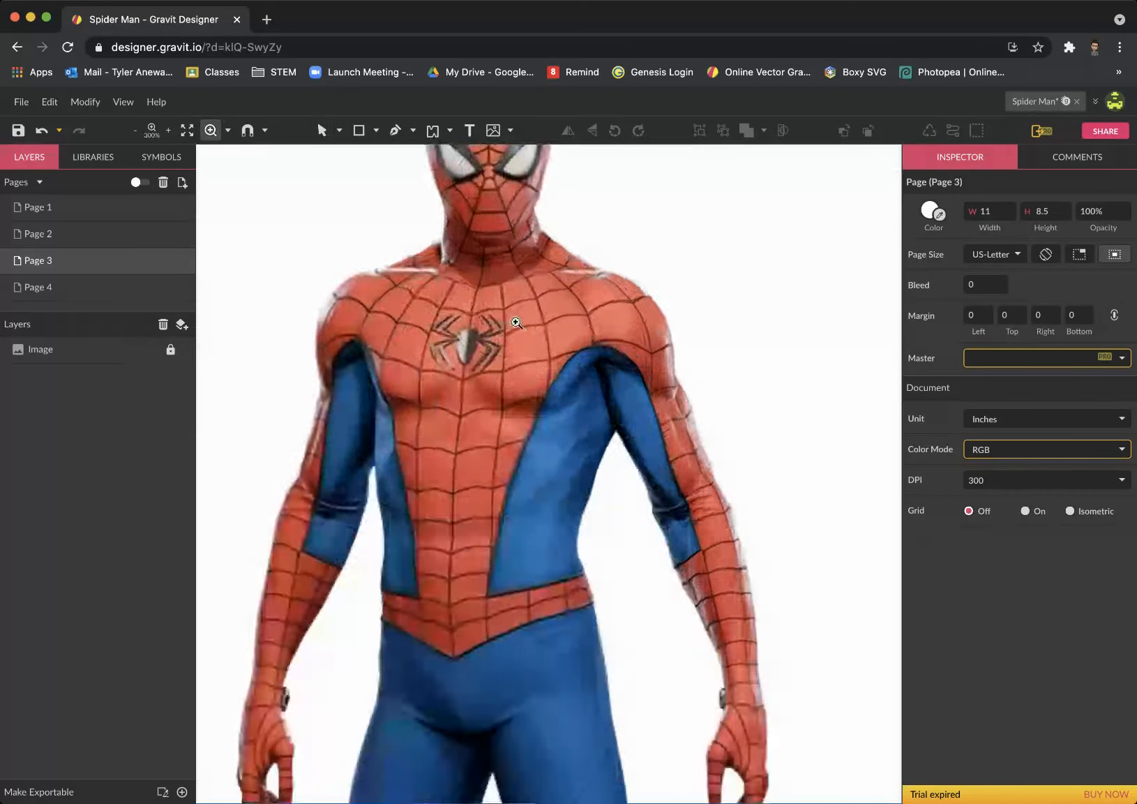
pyautogui.press('space')
pyautogui.moveTo(490, 272); pyautogui.dragTo(498, 573)
pyautogui.click(494, 497)
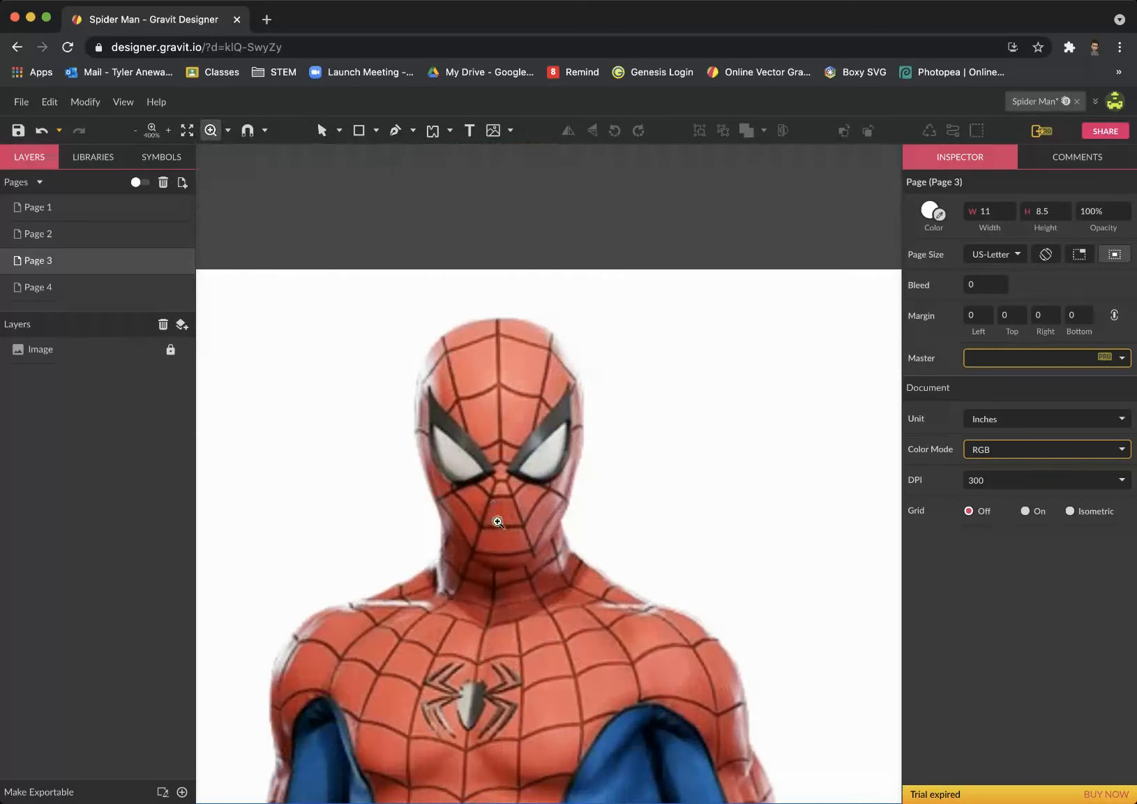
pyautogui.click(359, 131)
pyautogui.click(377, 132)
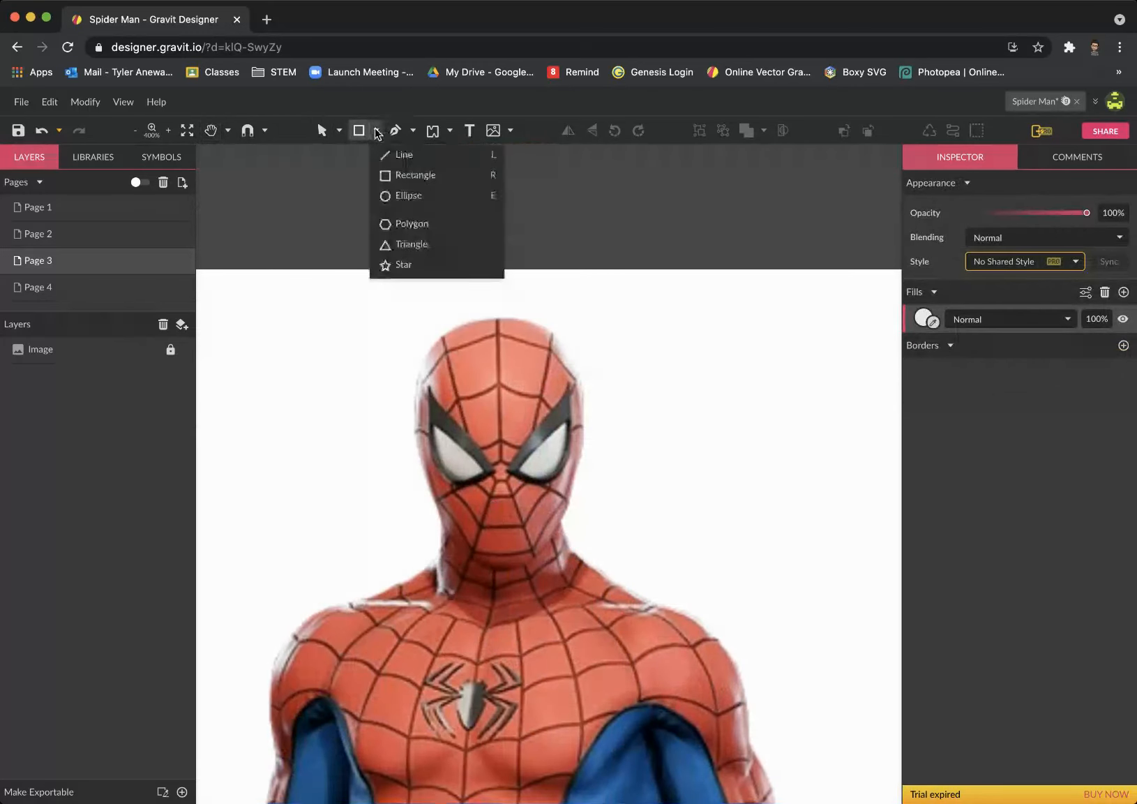
pyautogui.click(401, 197)
pyautogui.moveTo(434, 351)
pyautogui.mouseDown()
pyautogui.moveTo(578, 572)
pyautogui.moveTo(577, 558)
pyautogui.mouseUp()
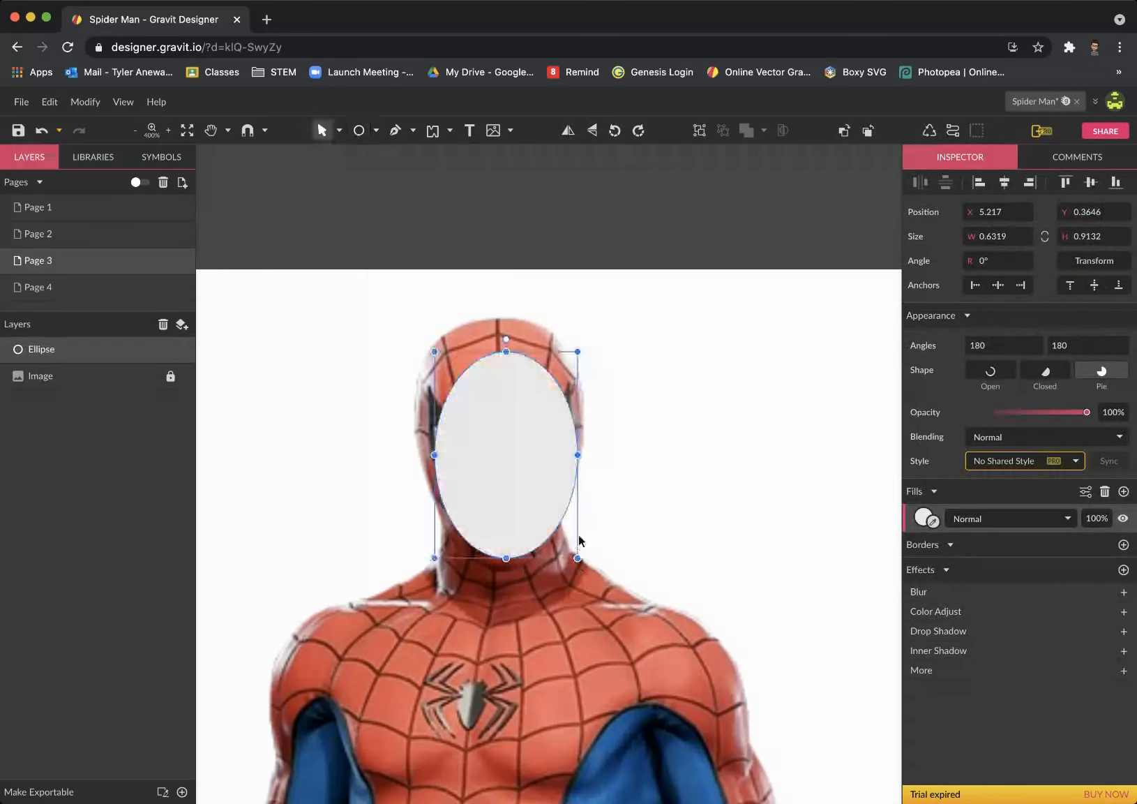
pyautogui.moveTo(487, 485); pyautogui.dragTo(482, 480)
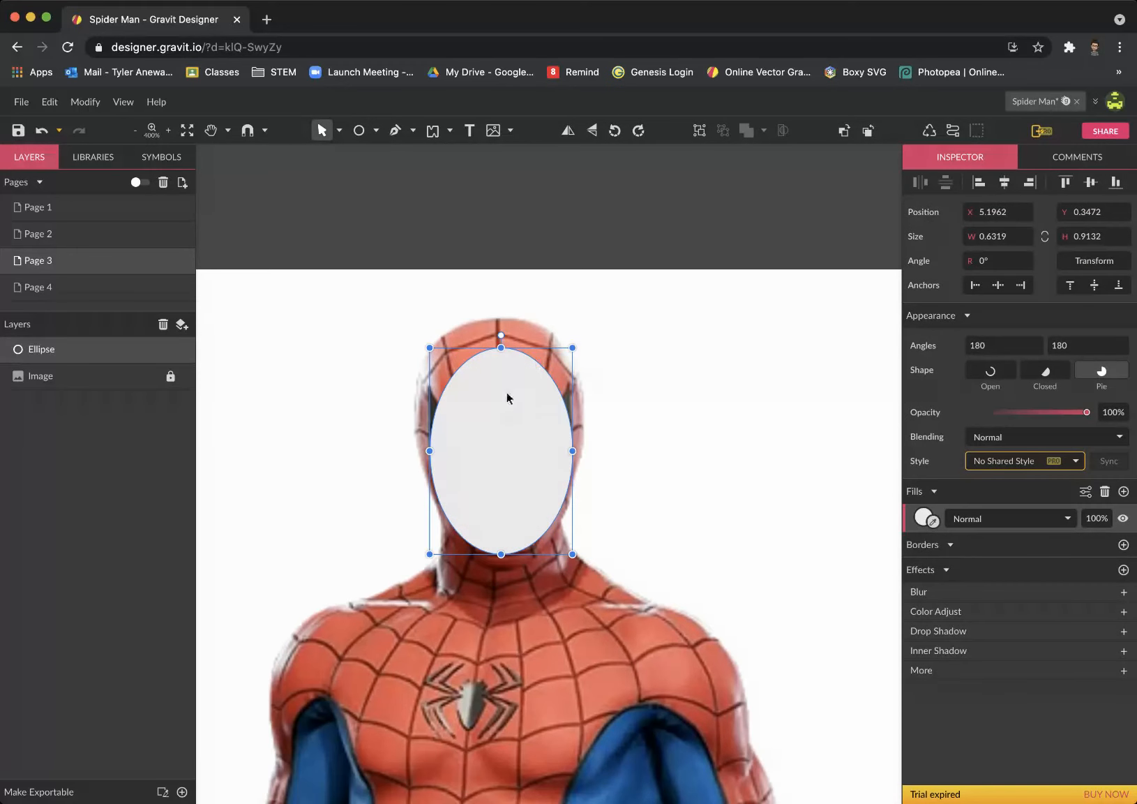
# - Extend the head ellipse with freehand strokes along the crown, sides, jaw and chin to cover the head in the photo
pyautogui.click(431, 131)
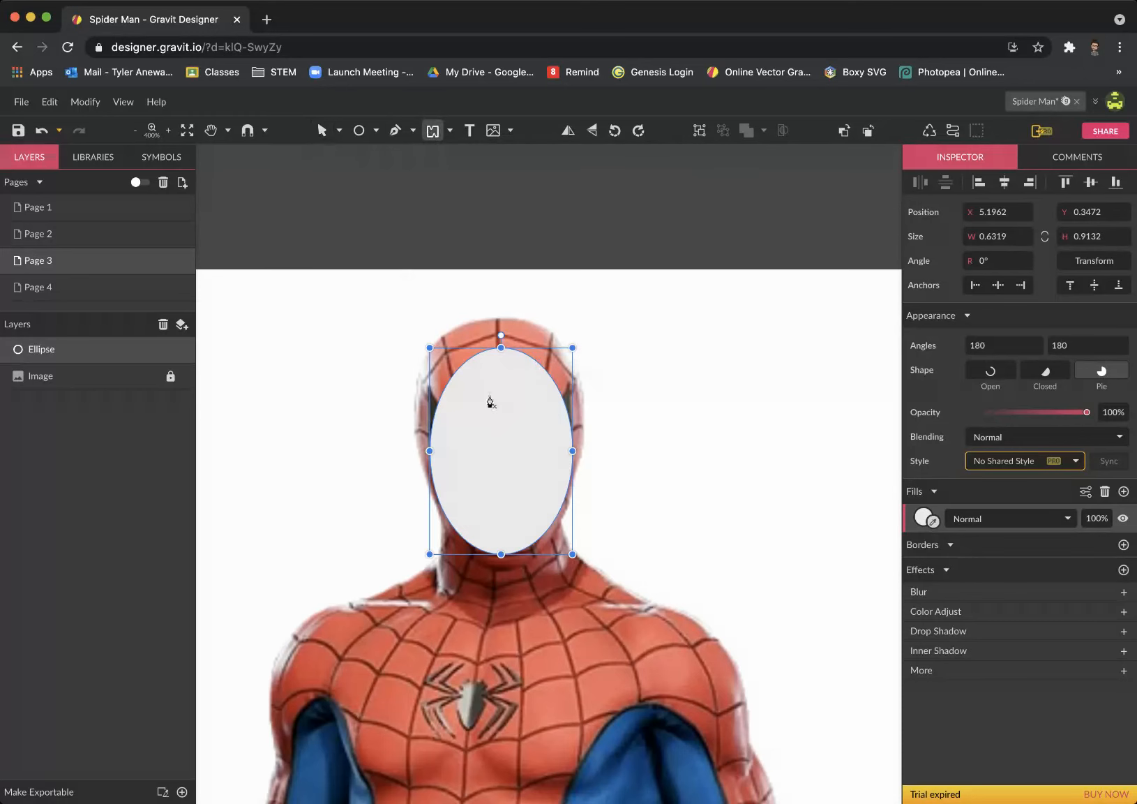
pyautogui.click(505, 526)
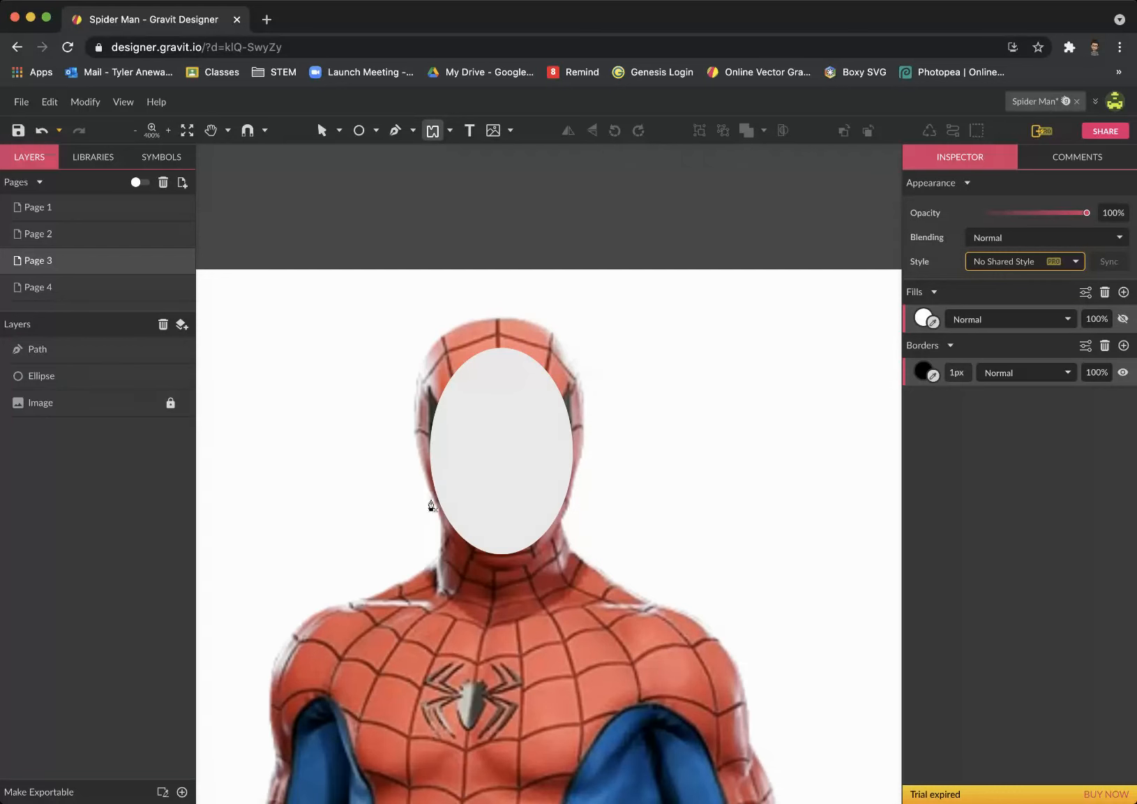
pyautogui.scroll(-1, 527, 512)
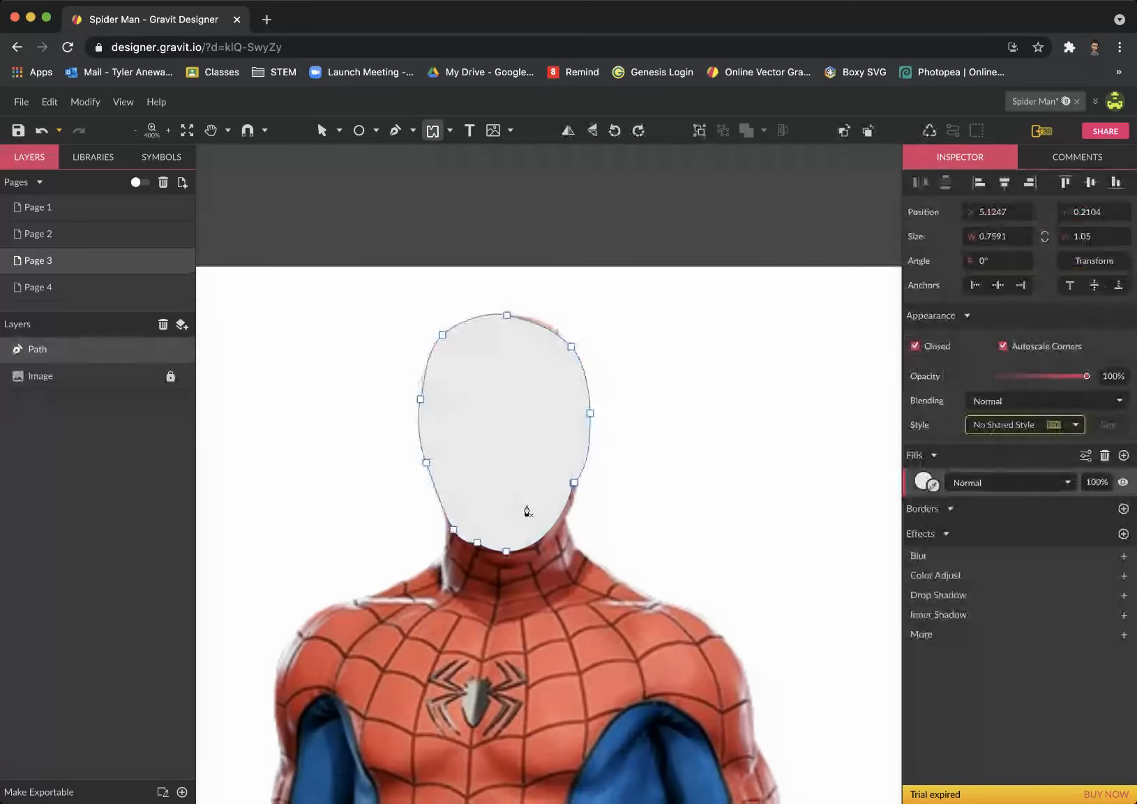
pyautogui.click(569, 443)
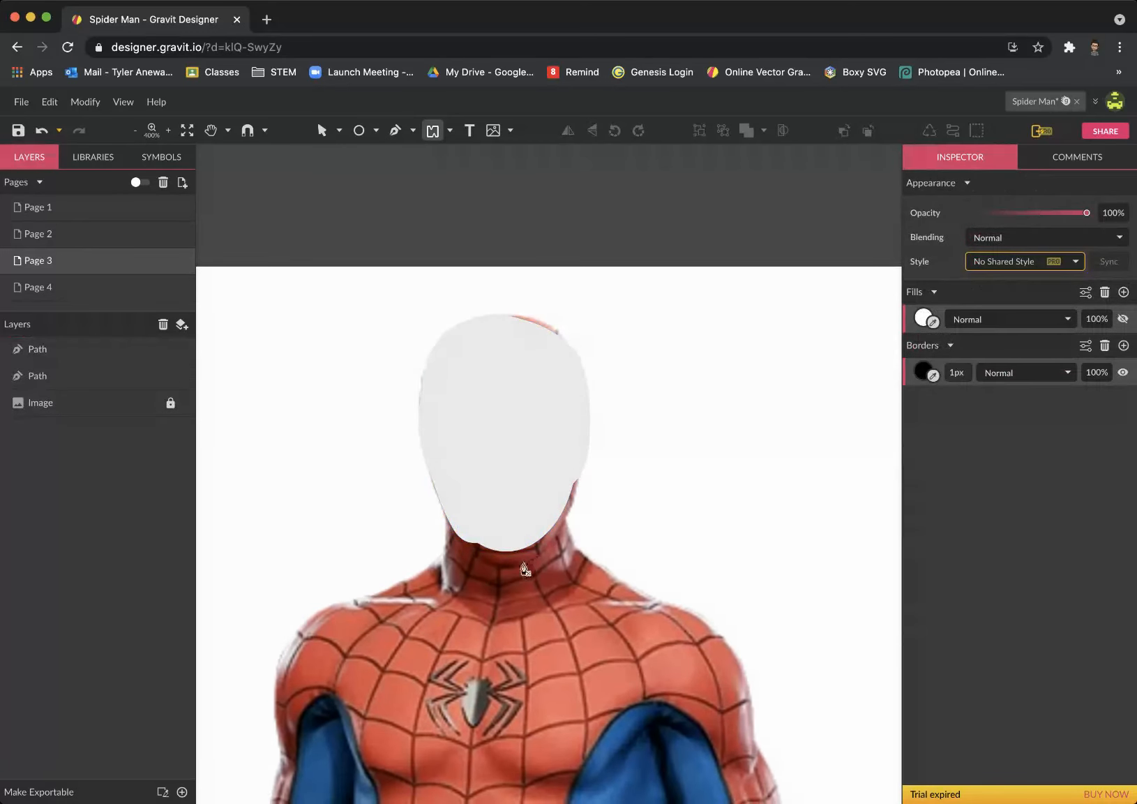
pyautogui.press('Escape')
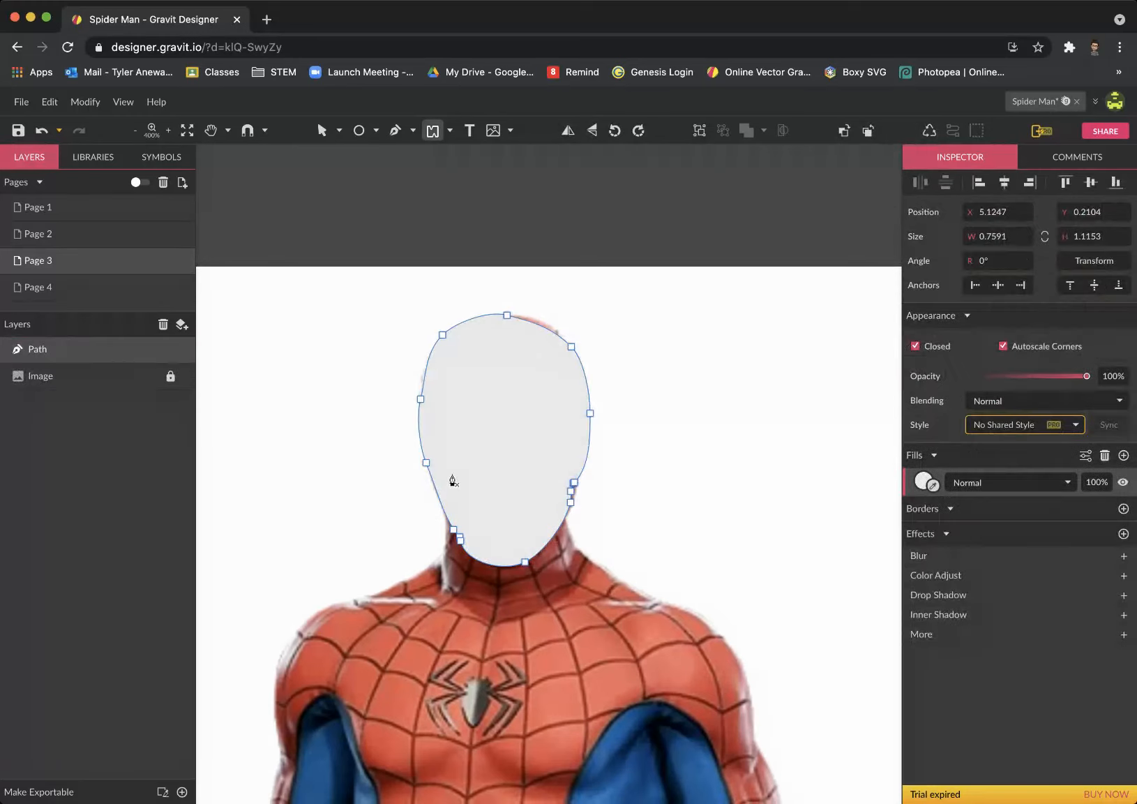
pyautogui.click(576, 443)
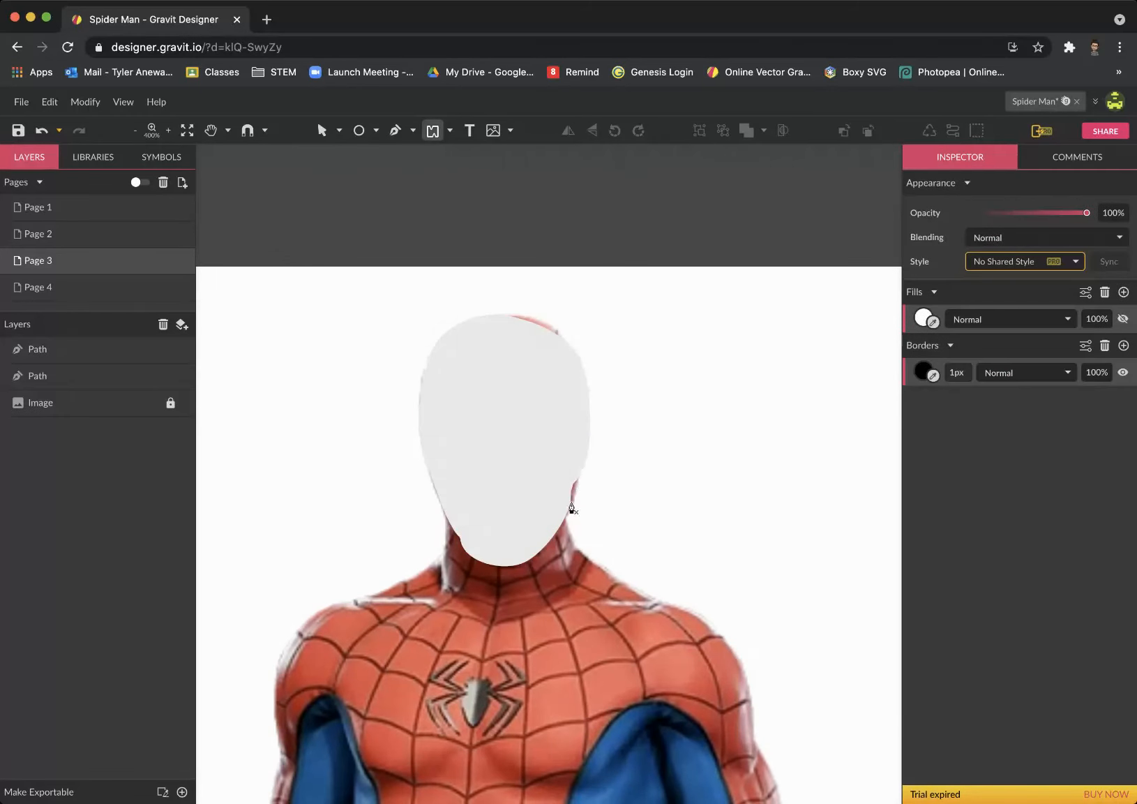
pyautogui.press('Escape')
pyautogui.click(565, 348)
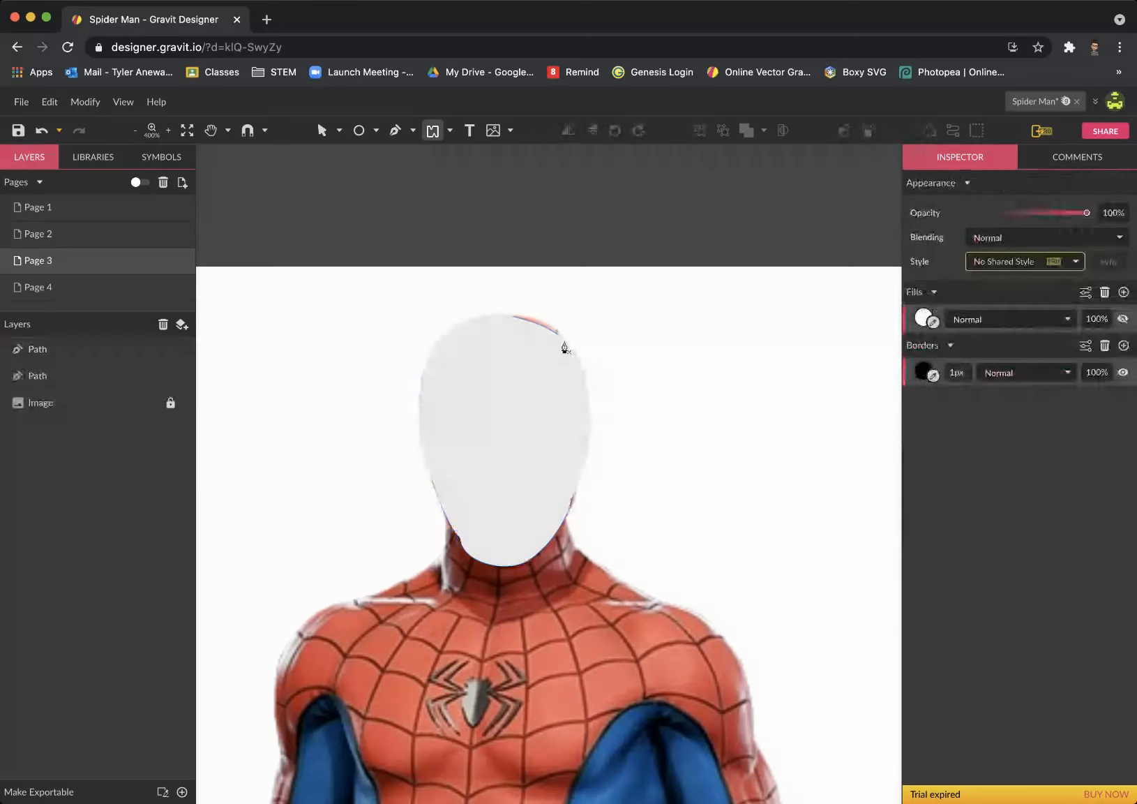
pyautogui.press('Escape')
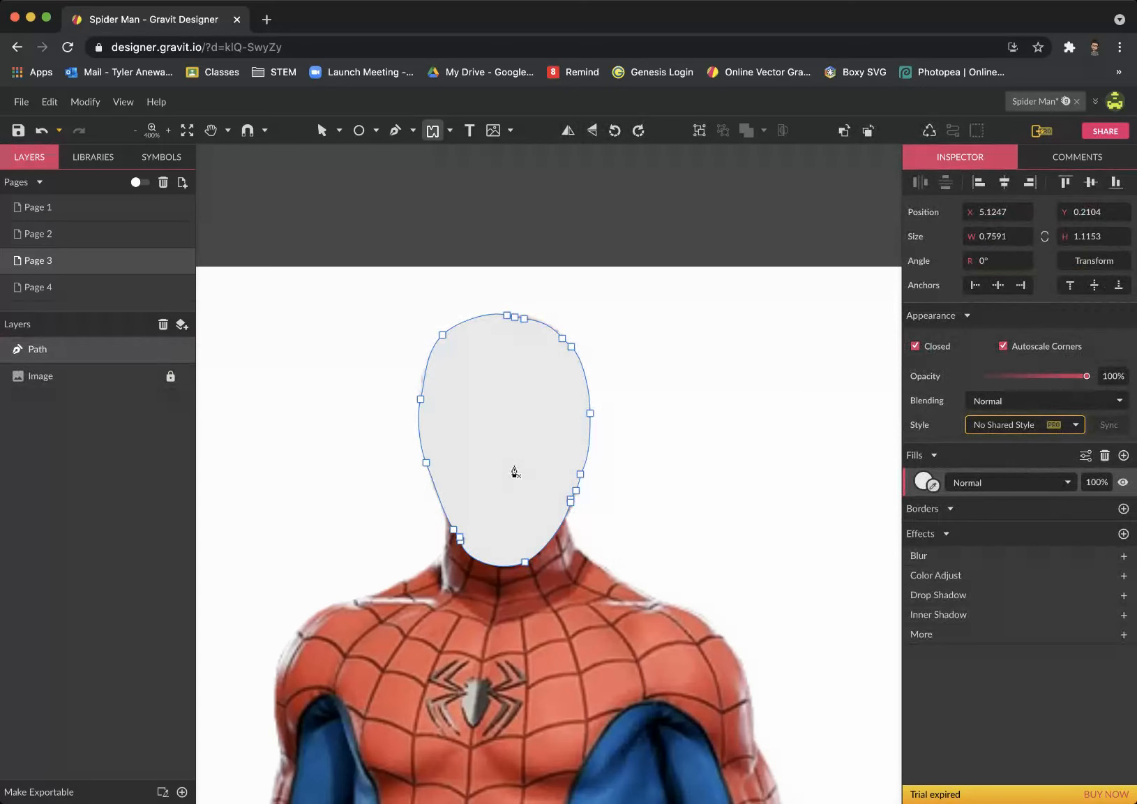
# - Add a freehand bump on the right side of the head shape, trim it off and redraw that edge
pyautogui.click(616, 399)
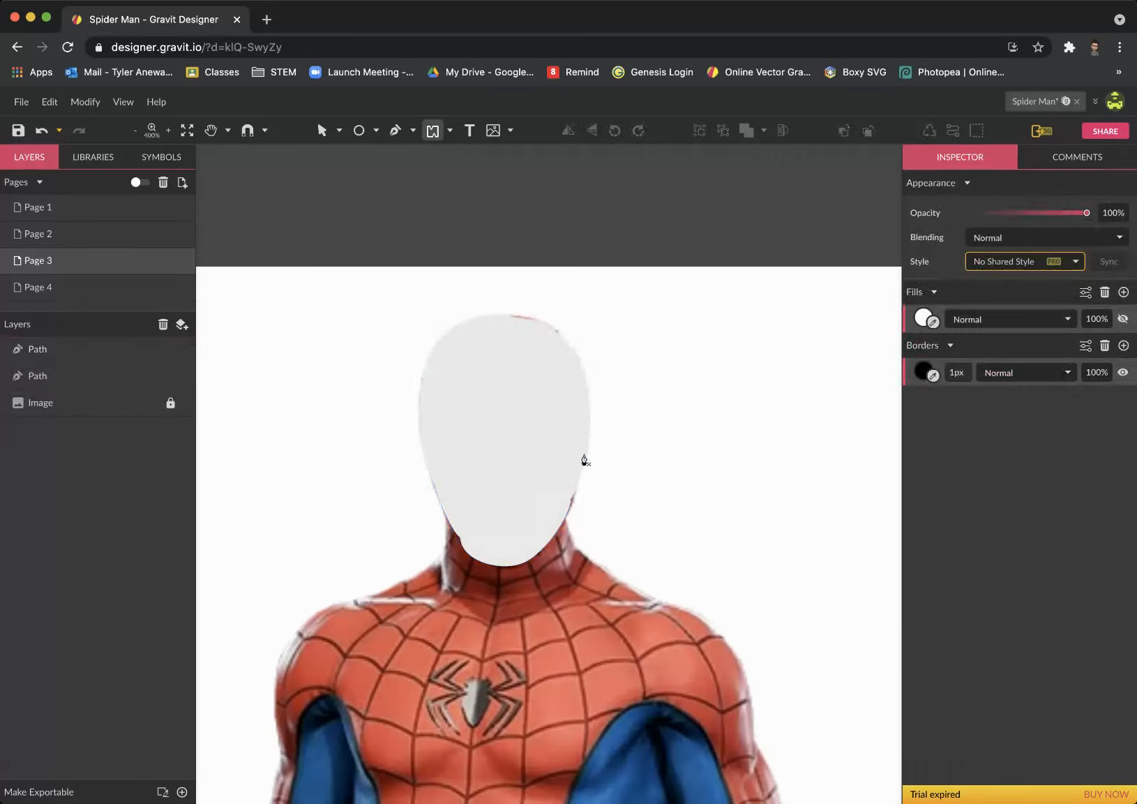
pyautogui.press('Escape')
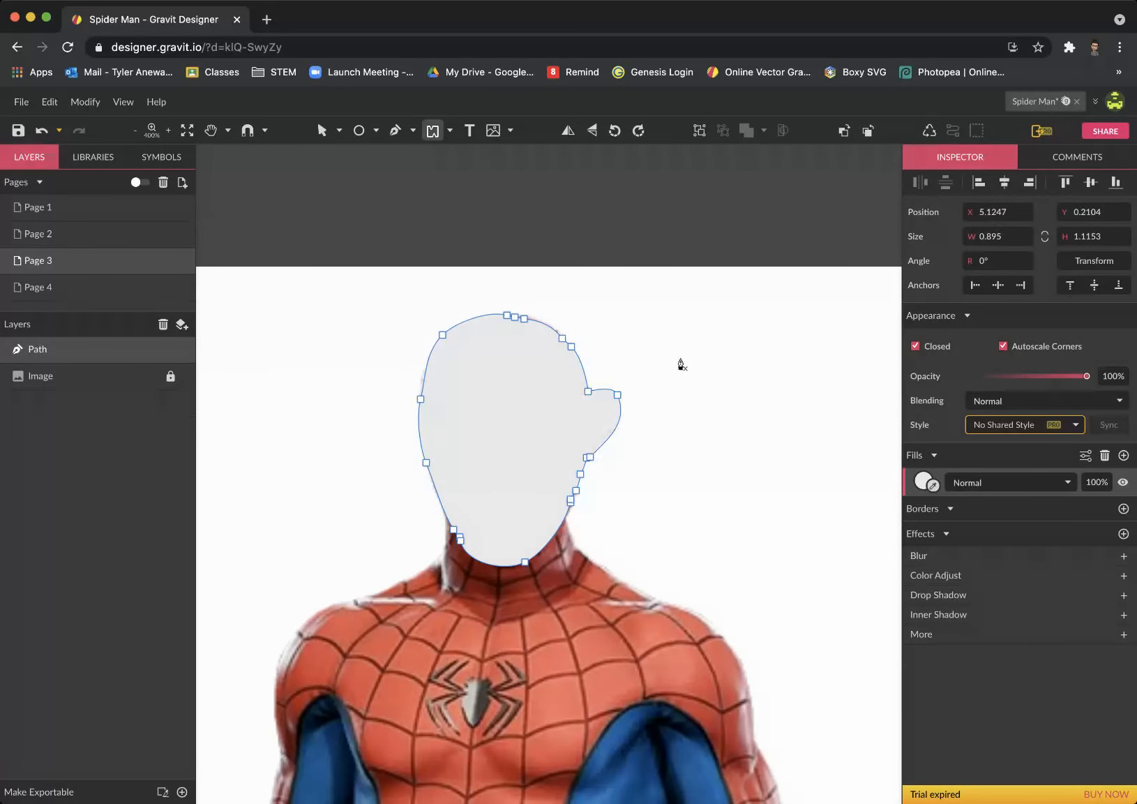
pyautogui.click(684, 357)
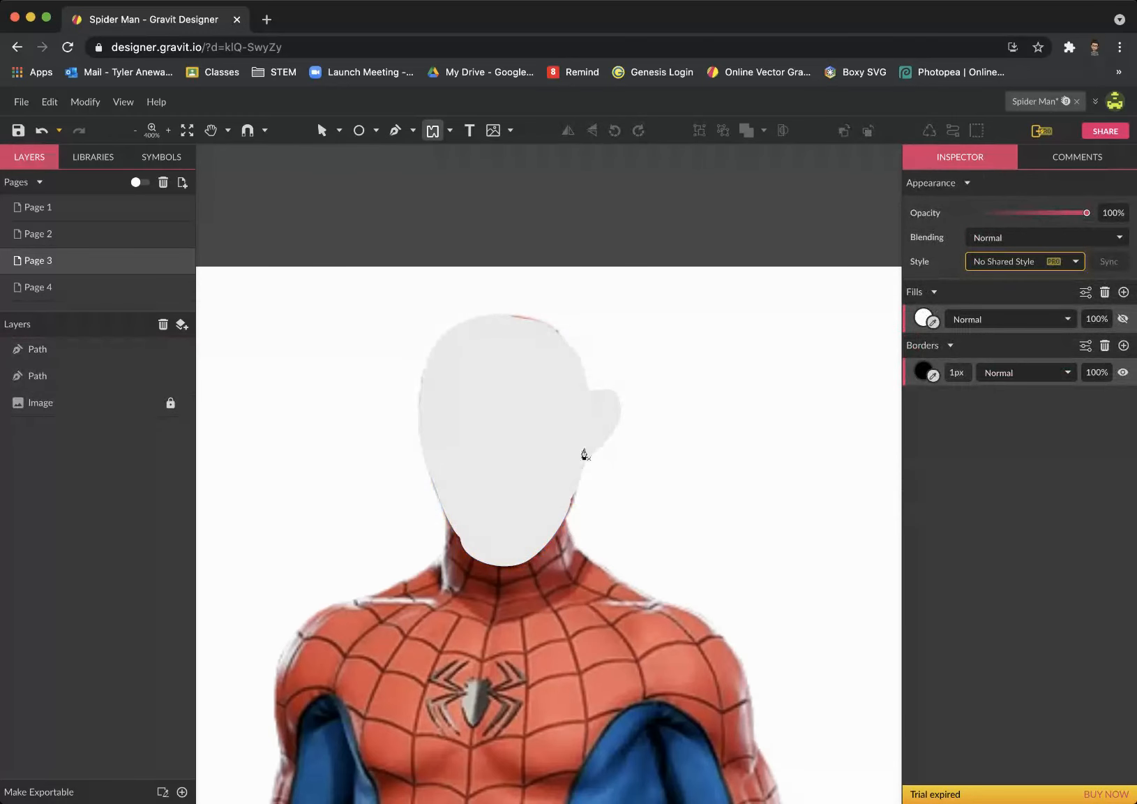
pyautogui.press('Escape')
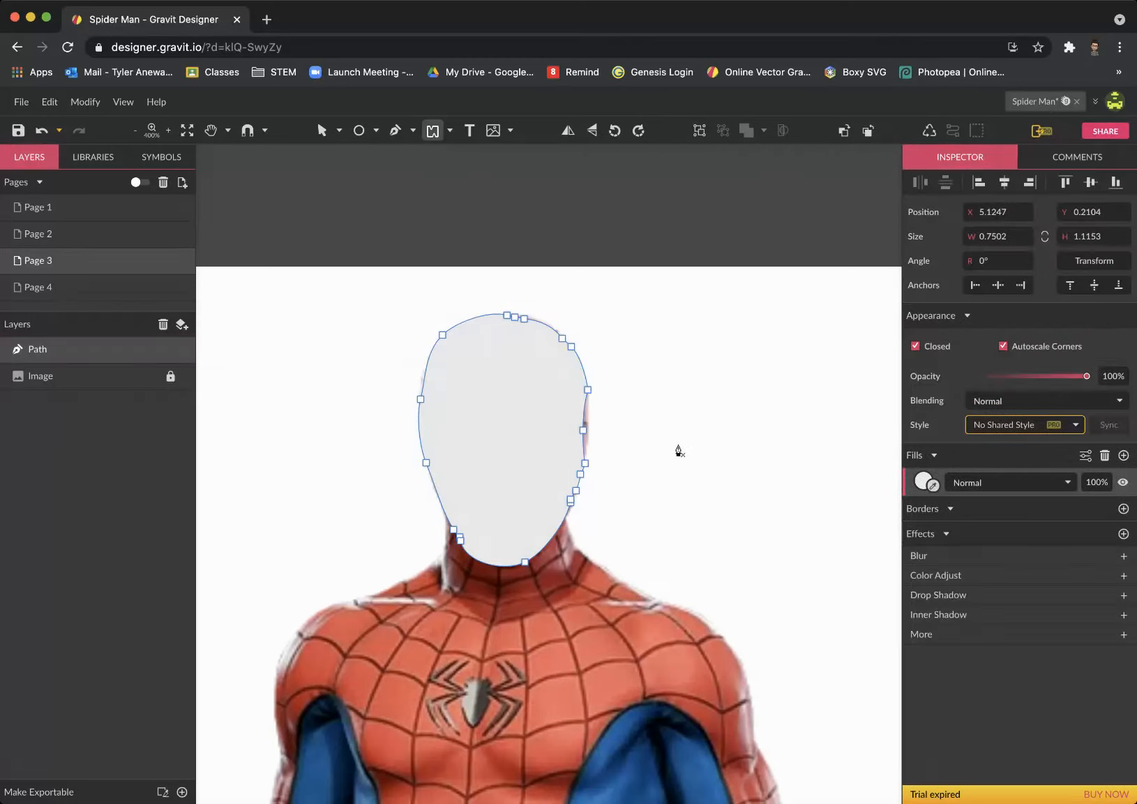
pyautogui.moveTo(576, 379)
pyautogui.mouseDown()
pyautogui.moveTo(587, 452)
pyautogui.moveTo(568, 467)
pyautogui.mouseUp()
# - Simplify the head path with a 35% tolerance
pyautogui.click(320, 130)
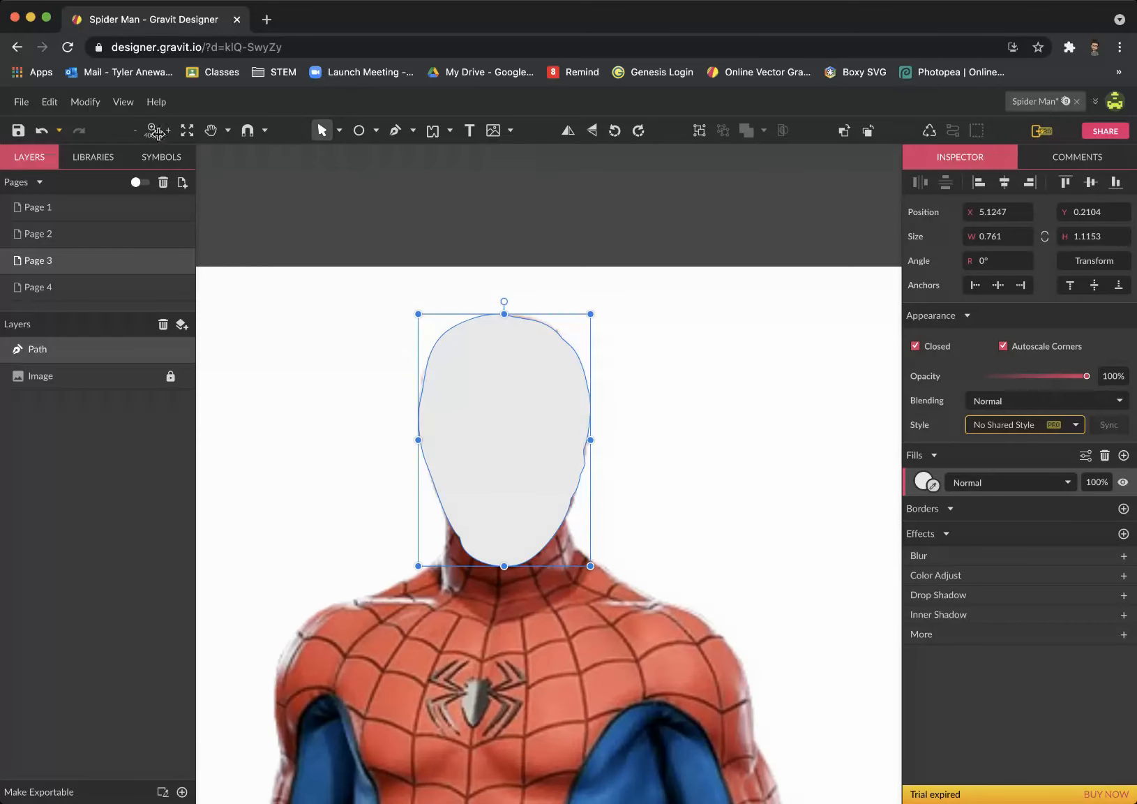
pyautogui.click(88, 104)
pyautogui.moveTo(145, 411)
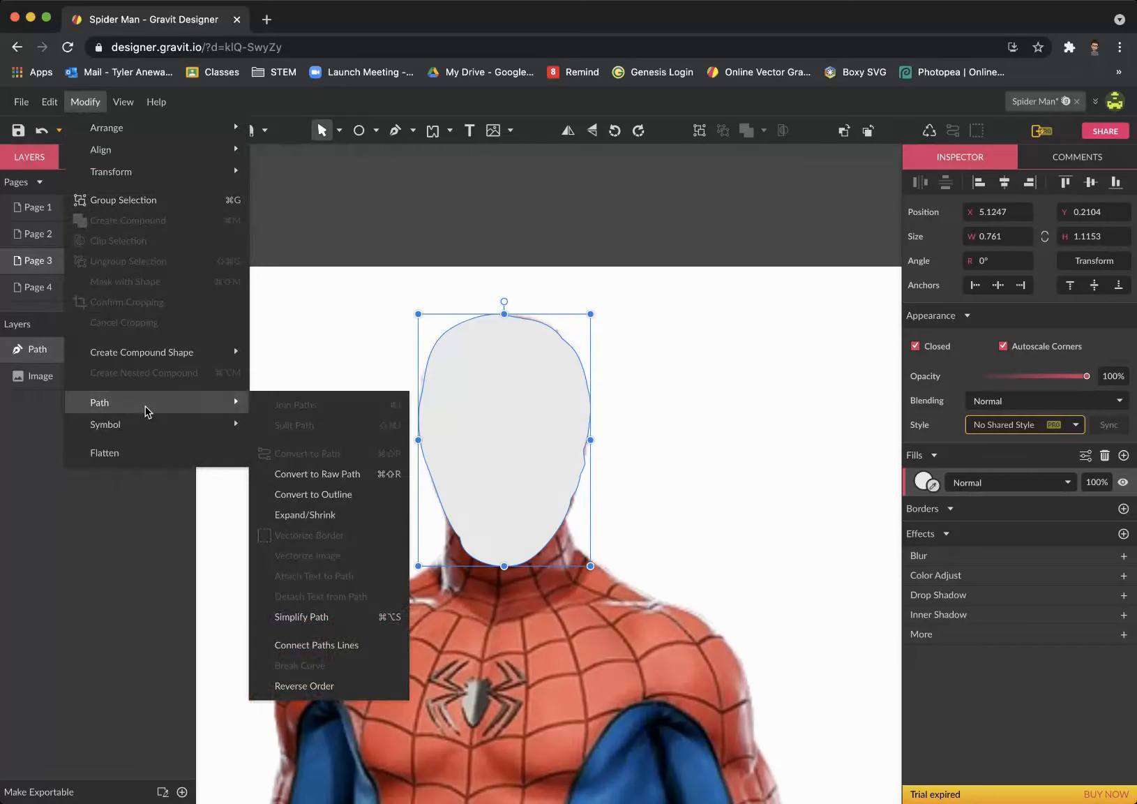
pyautogui.click(299, 617)
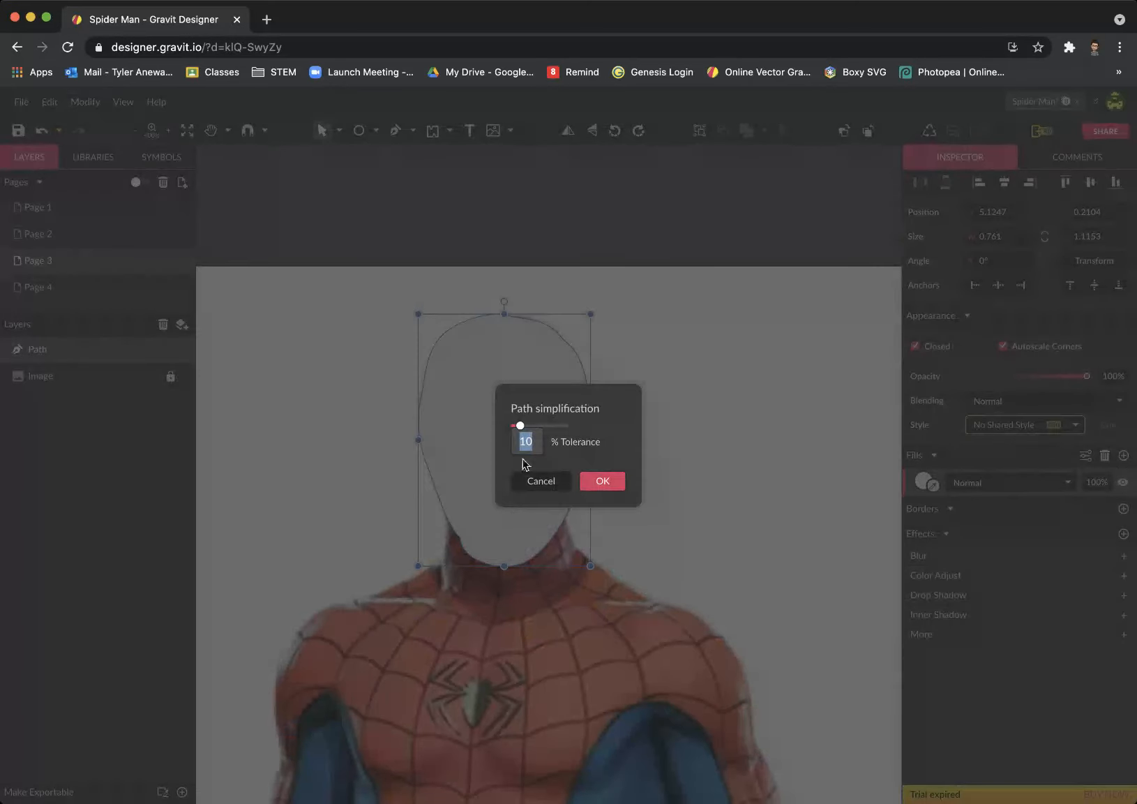
pyautogui.write('35')
pyautogui.click(604, 482)
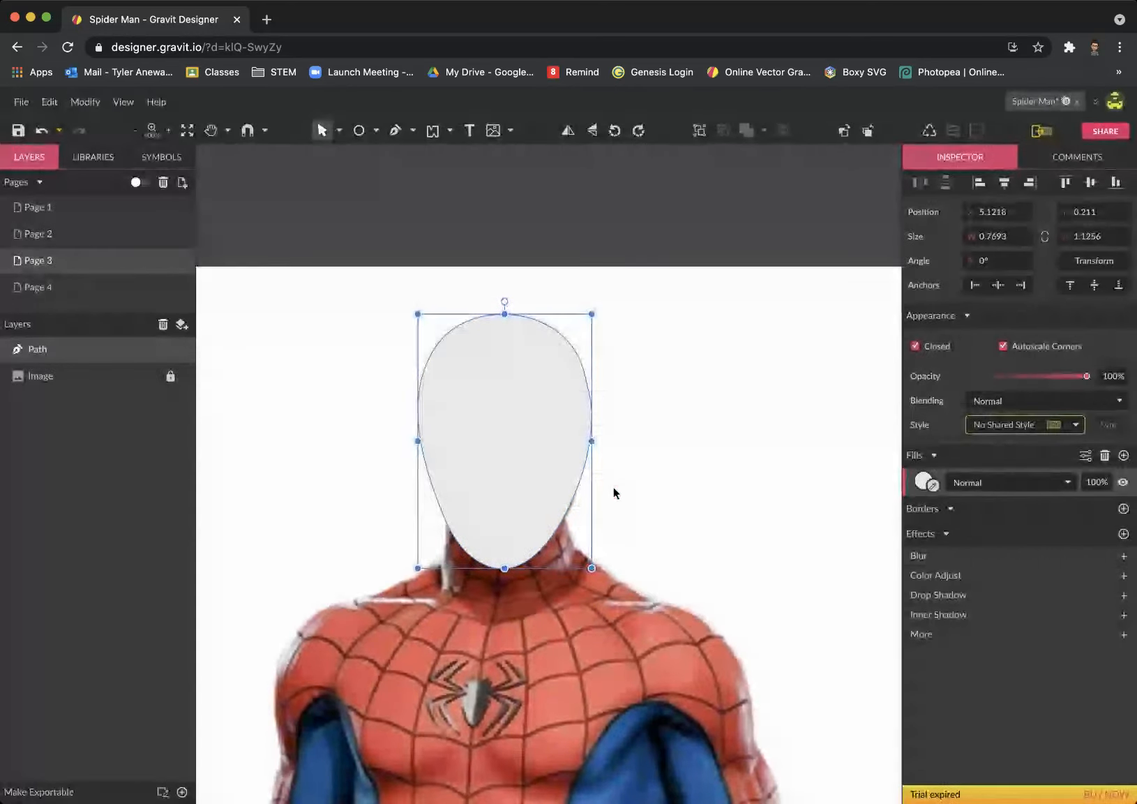
# - Adjust the head path's anchor point on the right side above the jaw to match the head's contour, and deselect the path
pyautogui.click(338, 131)
pyautogui.click(360, 172)
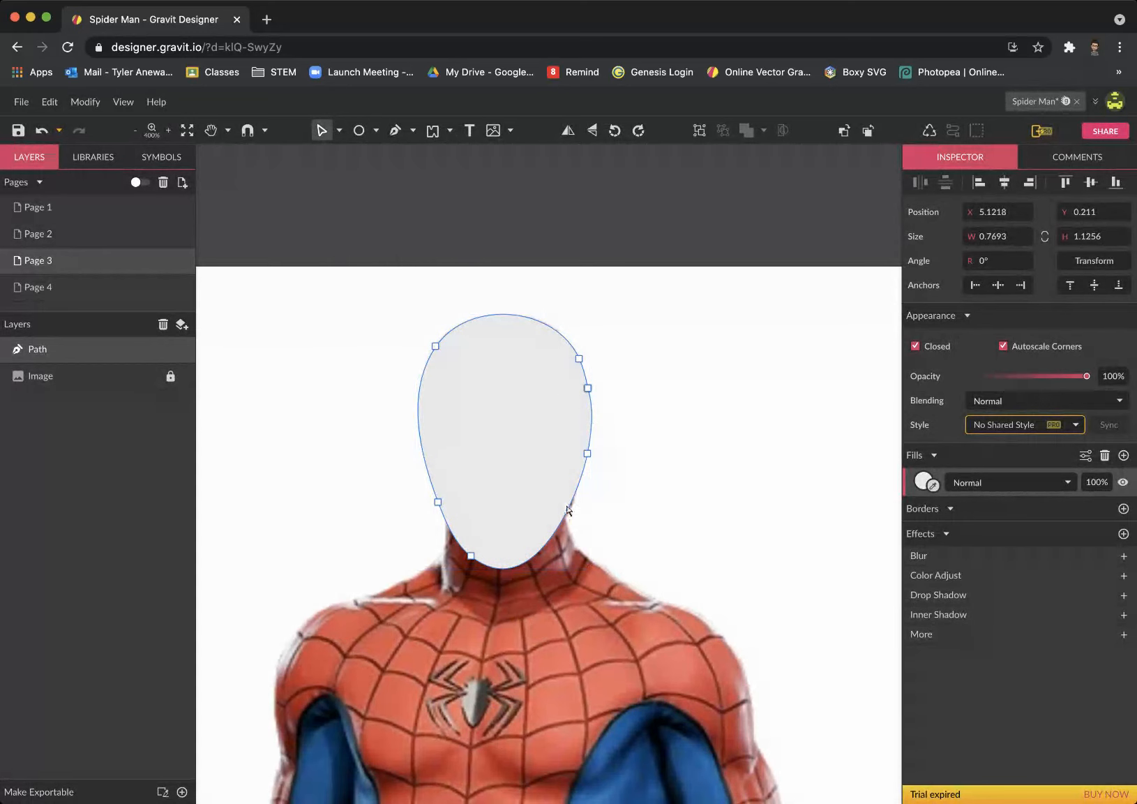
pyautogui.moveTo(588, 454); pyautogui.dragTo(575, 509)
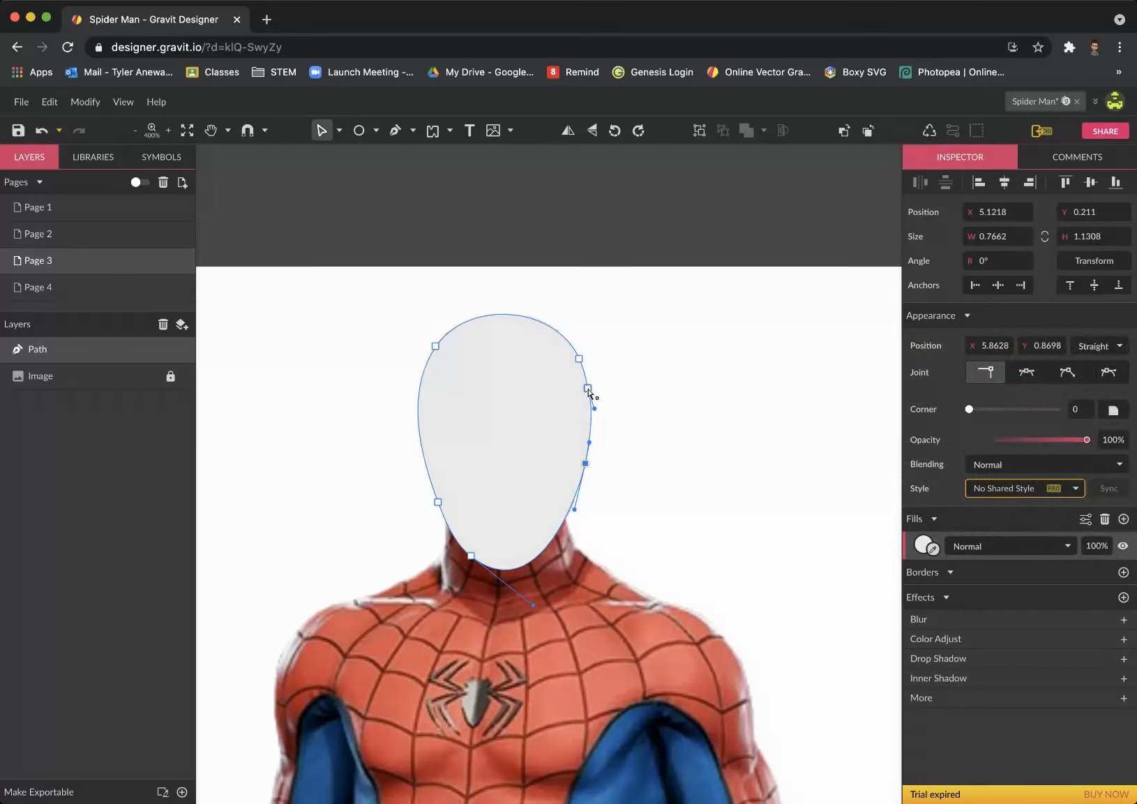
pyautogui.click(633, 552)
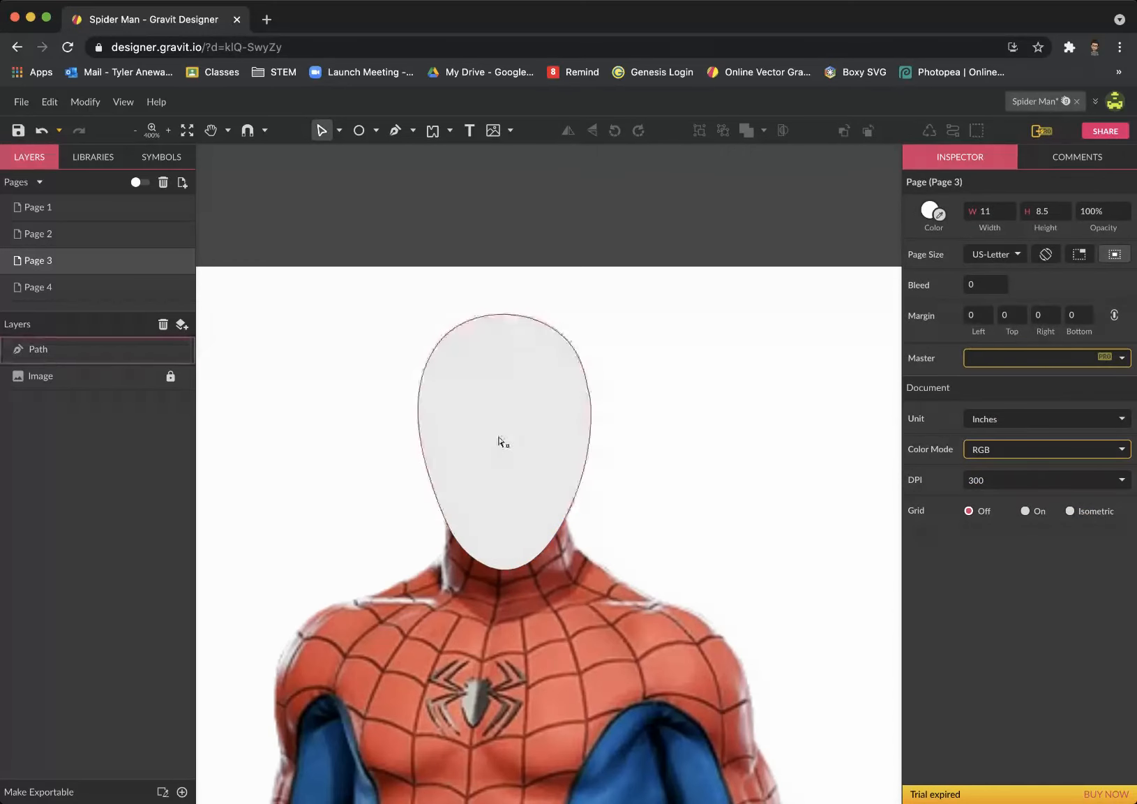
# - Draw a rectangle about 1.03 by 2.51 in over the torso from the chest to below the belt
pyautogui.press('space')
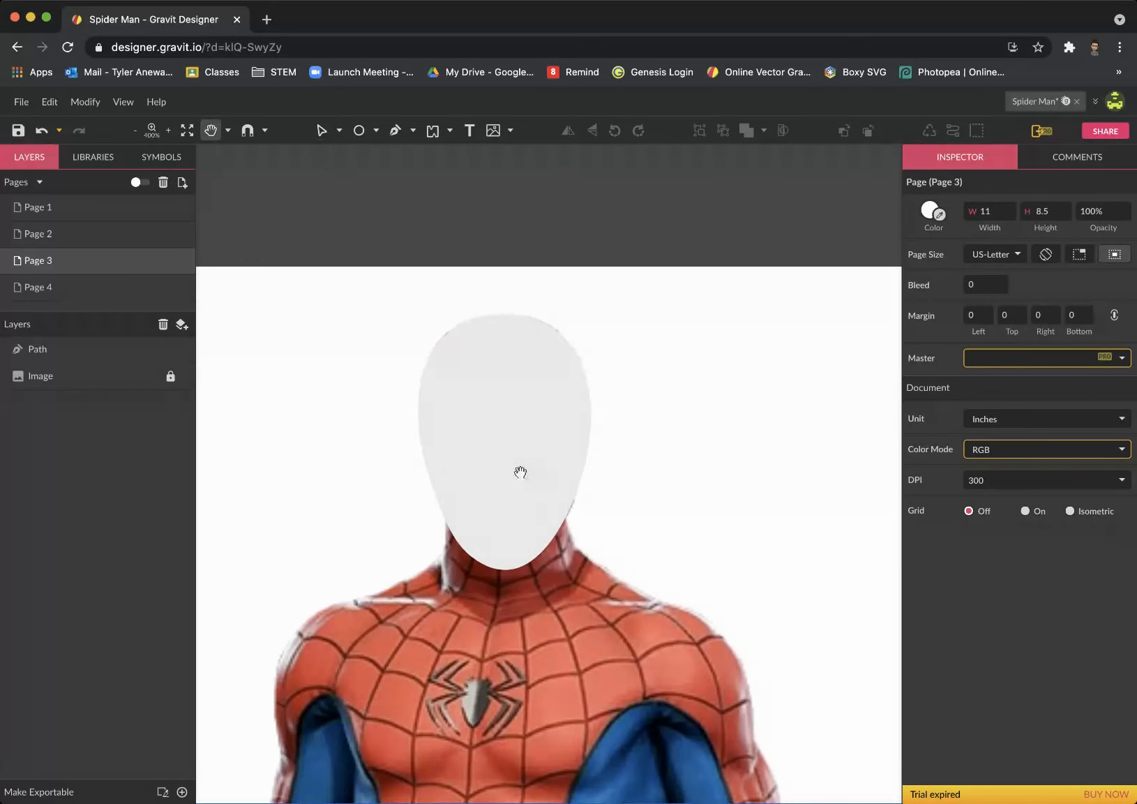
pyautogui.press('space')
pyautogui.moveTo(514, 536); pyautogui.dragTo(503, 322)
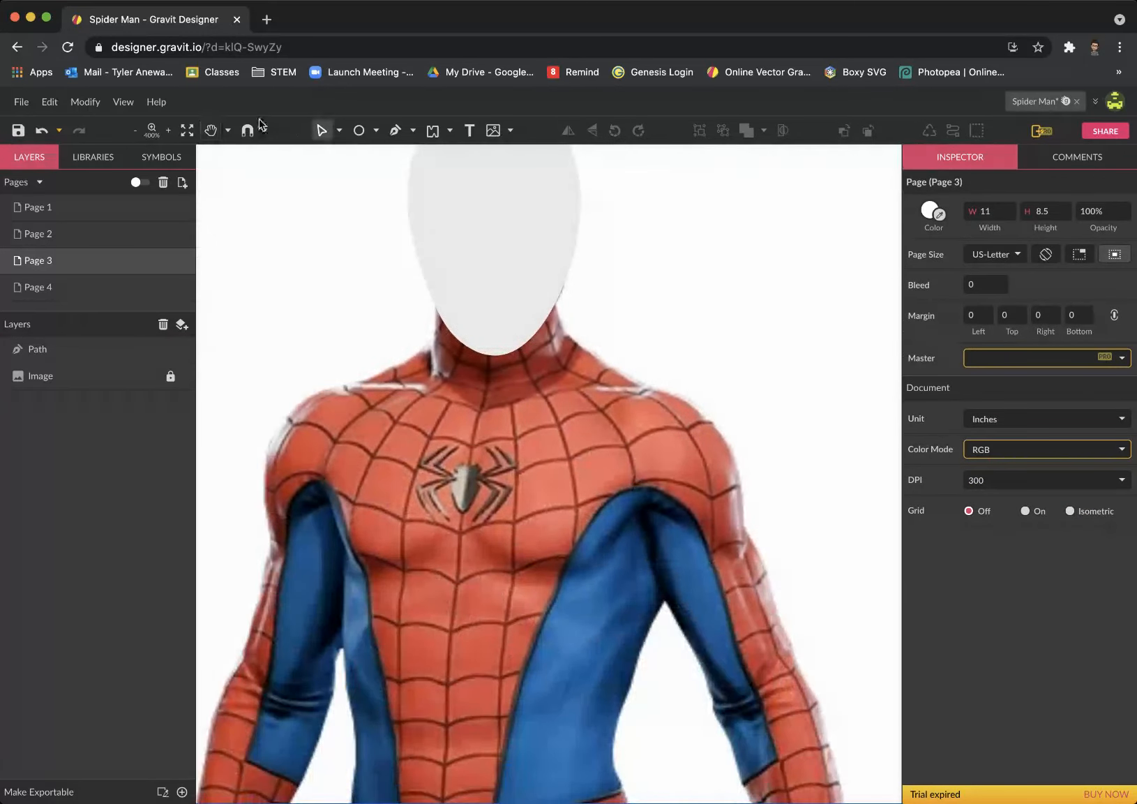
pyautogui.click(376, 130)
pyautogui.click(402, 177)
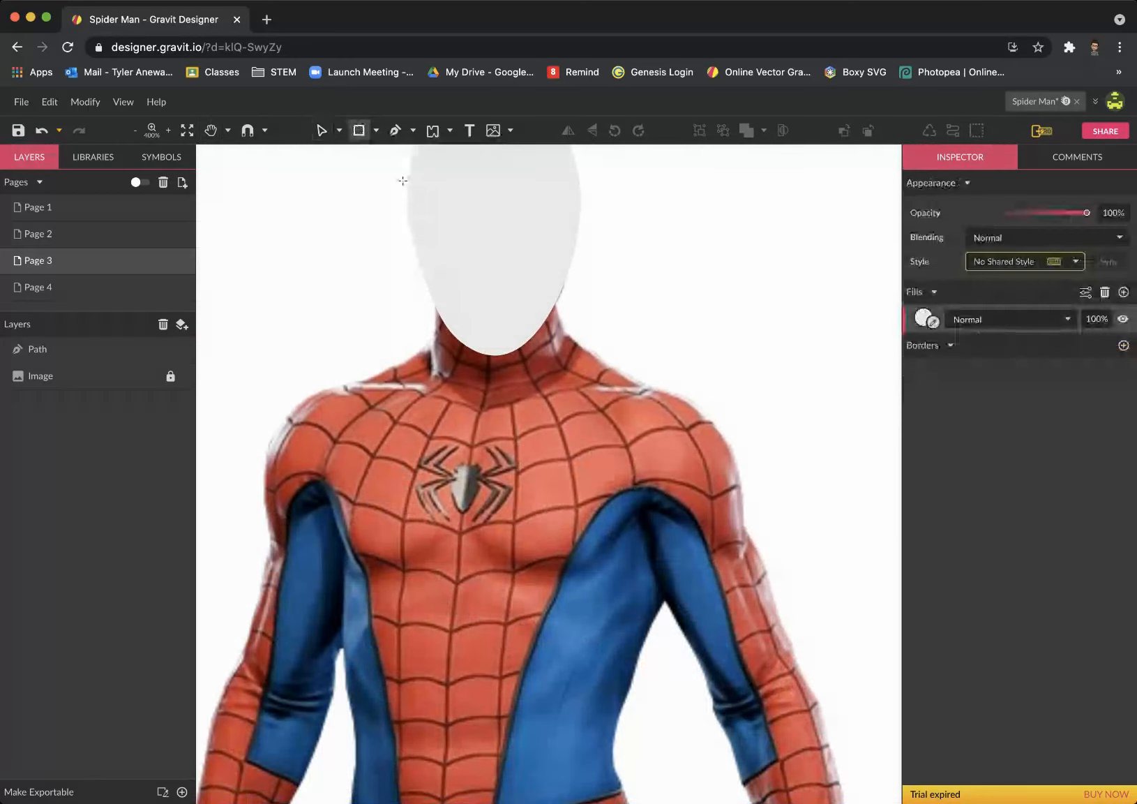
pyautogui.moveTo(363, 442)
pyautogui.mouseDown()
pyautogui.moveTo(422, 576)
pyautogui.moveTo(601, 786)
pyautogui.moveTo(592, 704)
pyautogui.moveTo(599, 716)
pyautogui.mouseUp()
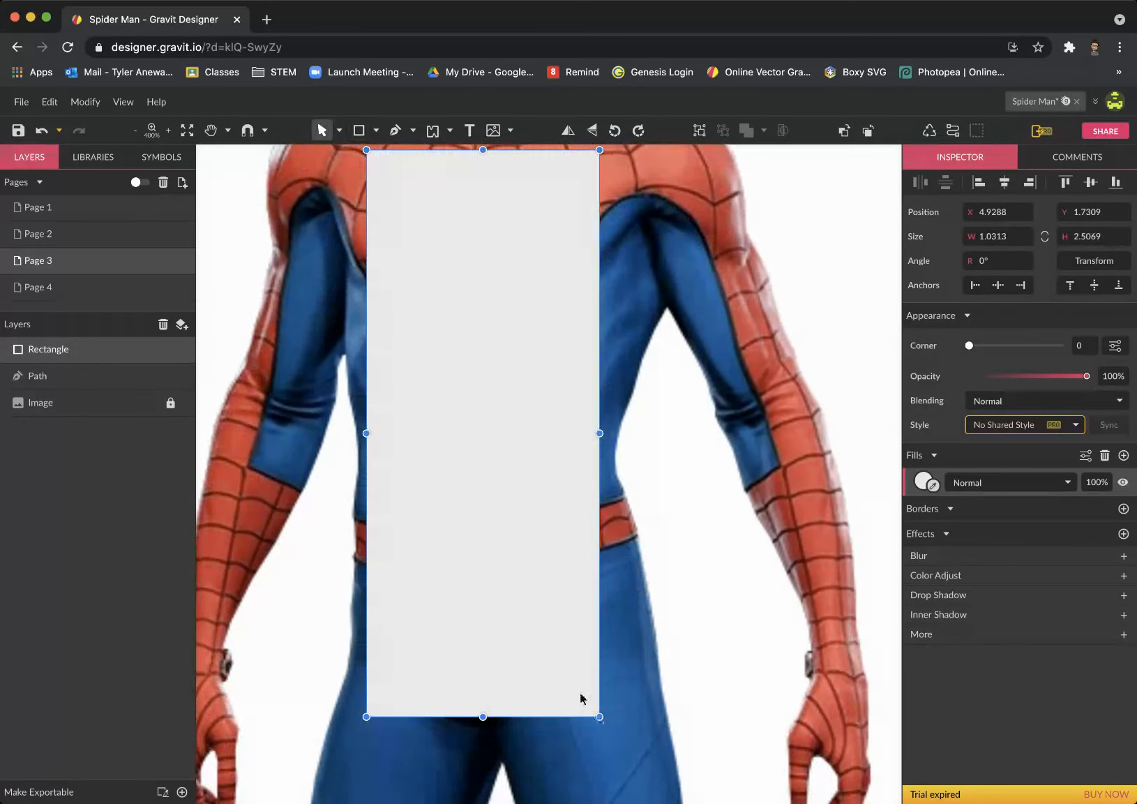
# - Extend the torso rectangle with freehand strokes over the right part of the chest, the shoulder and the side down to the hip
pyautogui.scroll(5, 452, 464)
pyautogui.hscroll(3, 452, 463)
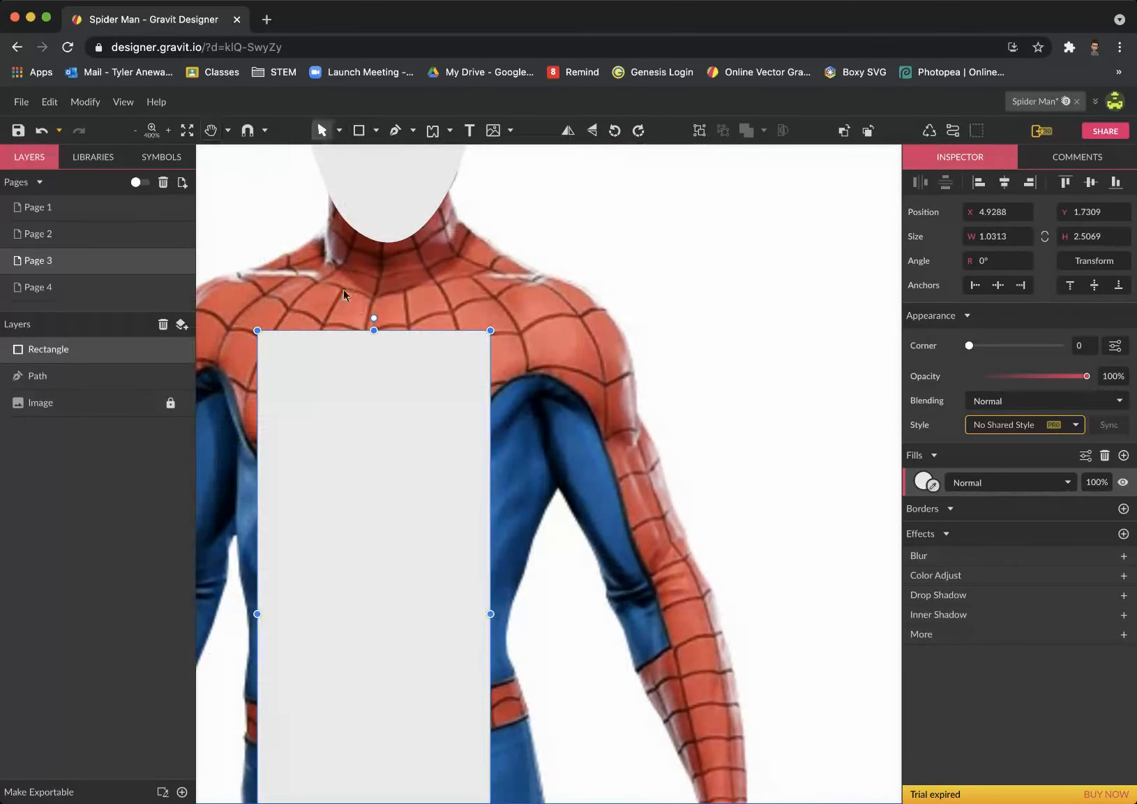
pyautogui.click(433, 131)
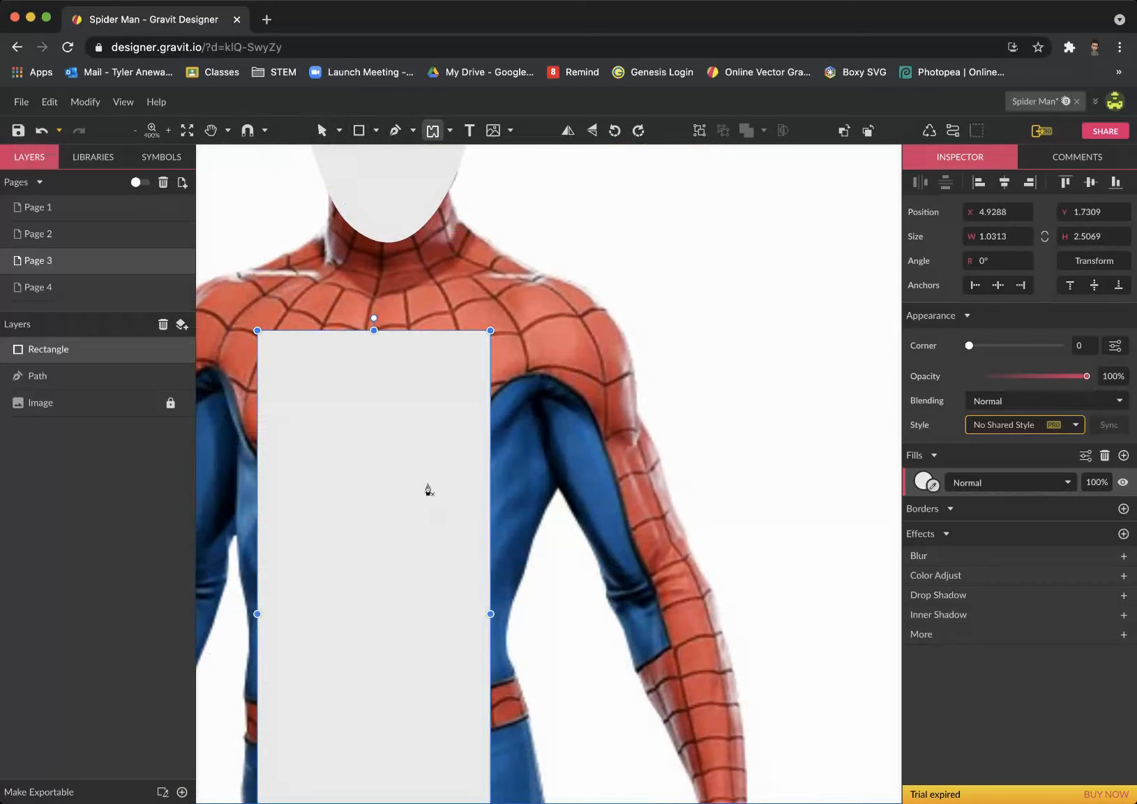
pyautogui.moveTo(404, 513)
pyautogui.mouseDown()
pyautogui.moveTo(439, 468)
pyautogui.moveTo(449, 353)
pyautogui.moveTo(437, 316)
pyautogui.moveTo(459, 256)
pyautogui.moveTo(499, 281)
pyautogui.moveTo(494, 382)
pyautogui.moveTo(462, 403)
pyautogui.mouseUp()
pyautogui.moveTo(489, 320)
pyautogui.mouseDown()
pyautogui.moveTo(532, 312)
pyautogui.moveTo(578, 333)
pyautogui.moveTo(598, 390)
pyautogui.moveTo(587, 435)
pyautogui.moveTo(543, 461)
pyautogui.moveTo(507, 565)
pyautogui.moveTo(478, 593)
pyautogui.moveTo(422, 566)
pyautogui.moveTo(418, 538)
pyautogui.mouseUp()
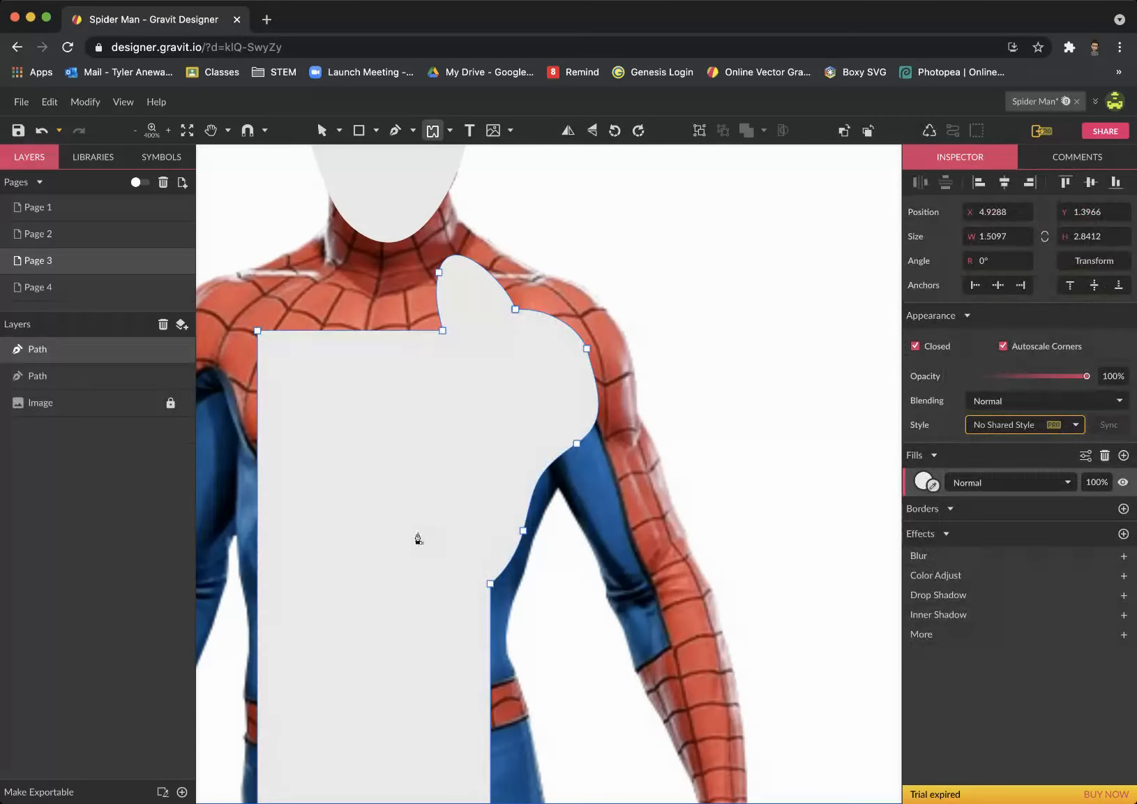
pyautogui.moveTo(475, 424)
pyautogui.mouseDown()
pyautogui.moveTo(570, 434)
pyautogui.moveTo(575, 472)
pyautogui.moveTo(537, 532)
pyautogui.moveTo(507, 640)
pyautogui.moveTo(533, 741)
pyautogui.moveTo(490, 796)
pyautogui.moveTo(432, 754)
pyautogui.mouseUp()
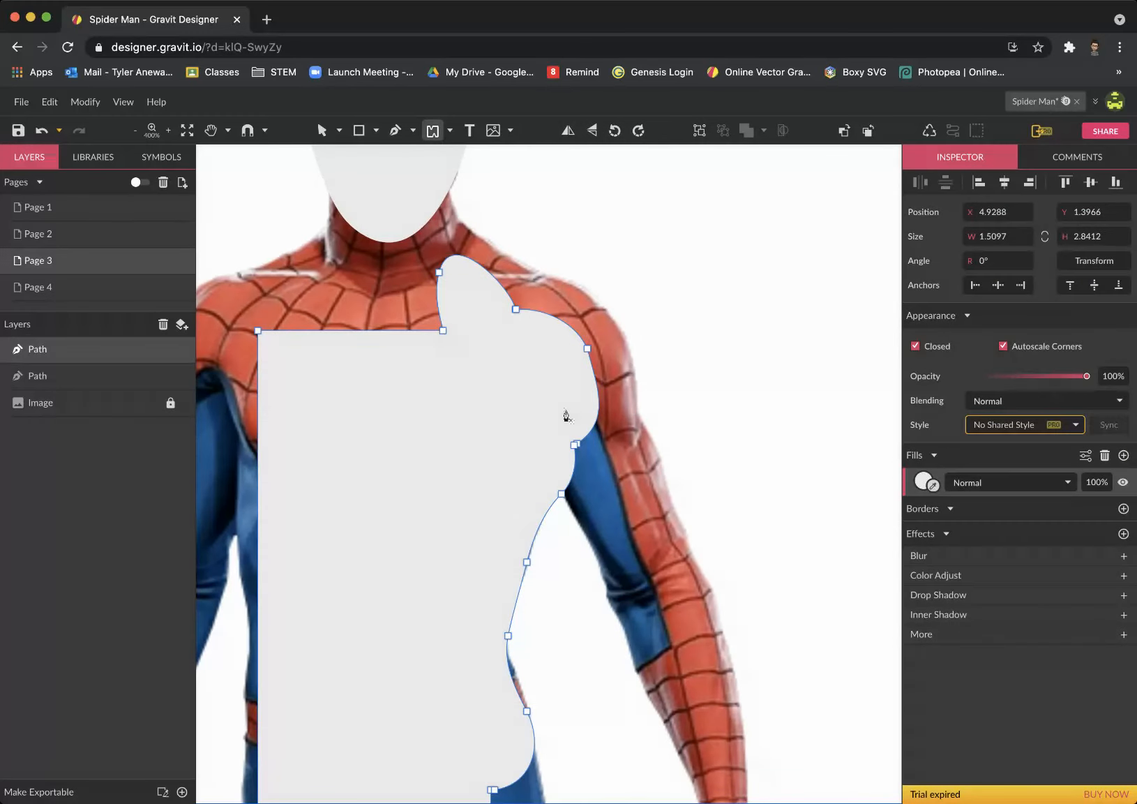
# - Extend the body shape with freehand strokes over the arm on the right down to the forearm and over the outer edge of its shoulder
pyautogui.moveTo(519, 432)
pyautogui.mouseDown()
pyautogui.moveTo(549, 460)
pyautogui.moveTo(585, 532)
pyautogui.moveTo(641, 694)
pyautogui.moveTo(694, 729)
pyautogui.moveTo(727, 695)
pyautogui.moveTo(696, 568)
pyautogui.mouseUp()
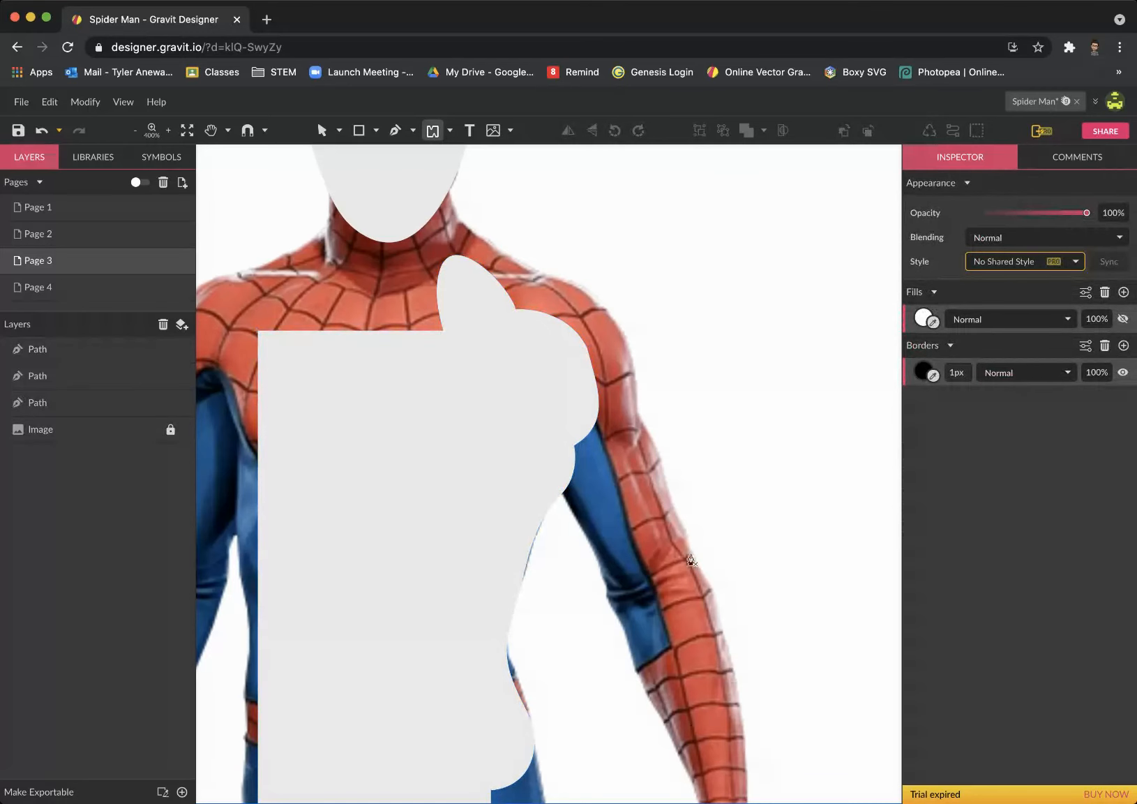
pyautogui.moveTo(651, 448); pyautogui.dragTo(527, 380)
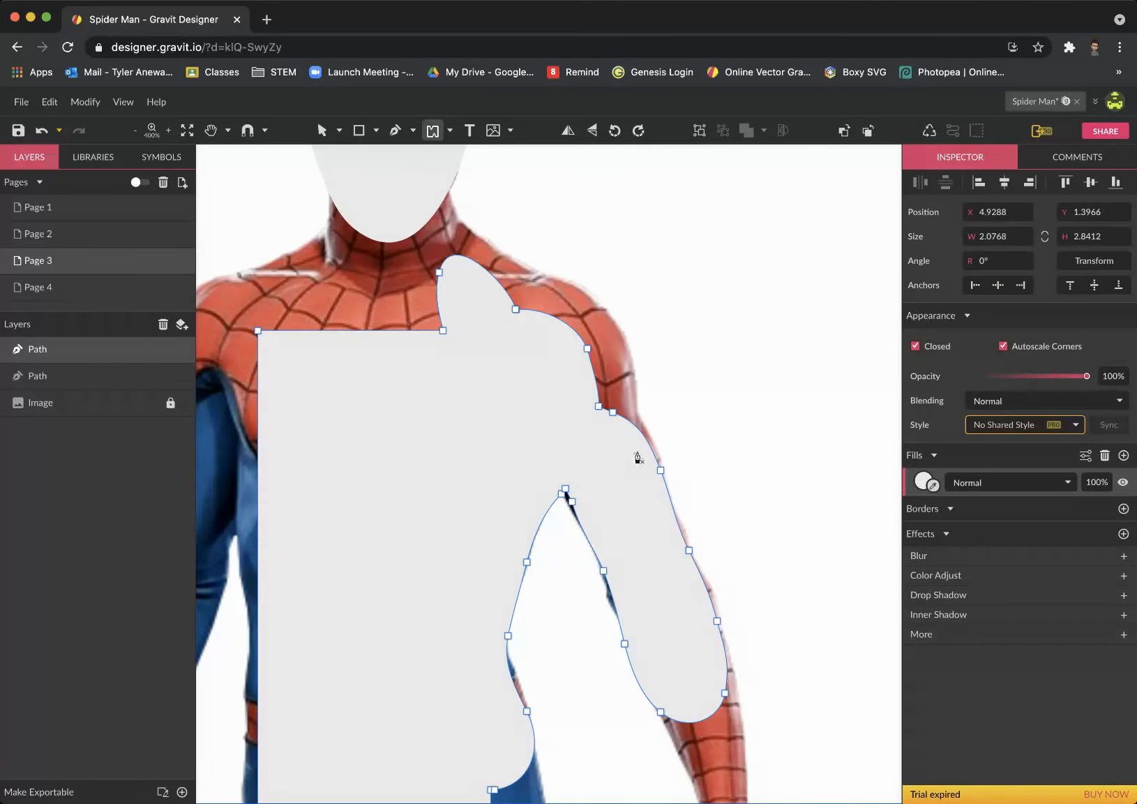
pyautogui.click(637, 488)
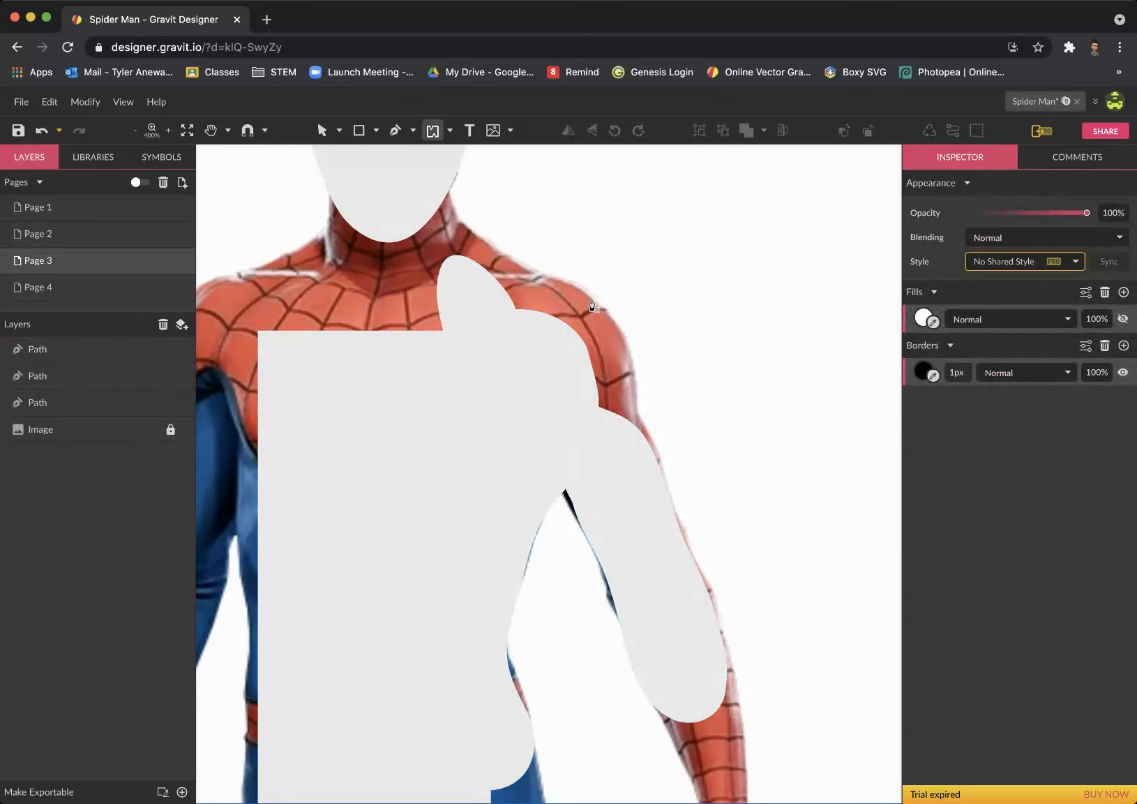
pyautogui.moveTo(542, 283)
pyautogui.mouseDown()
pyautogui.moveTo(528, 395)
pyautogui.moveTo(579, 441)
pyautogui.moveTo(592, 496)
pyautogui.moveTo(535, 334)
pyautogui.moveTo(556, 389)
pyautogui.moveTo(673, 506)
pyautogui.moveTo(698, 484)
pyautogui.moveTo(632, 415)
pyautogui.mouseUp()
# - Extend the body shape with freehand strokes over the neck, the left shoulder and the left side of the chest
pyautogui.press('super+z')
pyautogui.press('h')
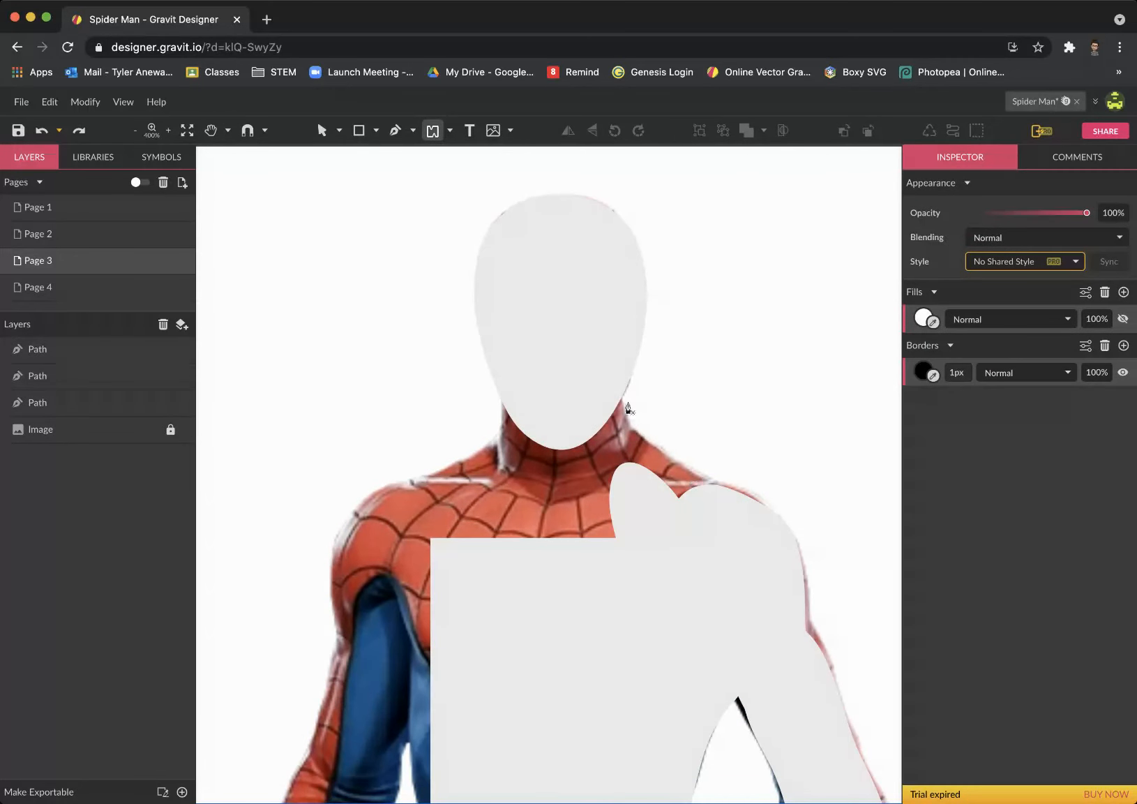
pyautogui.moveTo(521, 390)
pyautogui.mouseDown()
pyautogui.moveTo(491, 444)
pyautogui.moveTo(370, 497)
pyautogui.moveTo(347, 533)
pyautogui.moveTo(407, 658)
pyautogui.moveTo(418, 712)
pyautogui.moveTo(497, 718)
pyautogui.moveTo(556, 680)
pyautogui.moveTo(736, 406)
pyautogui.mouseUp()
# - Extend the body shape with freehand strokes over the left arm to the forearm and down the torso's left side to the hip
pyautogui.press('space')
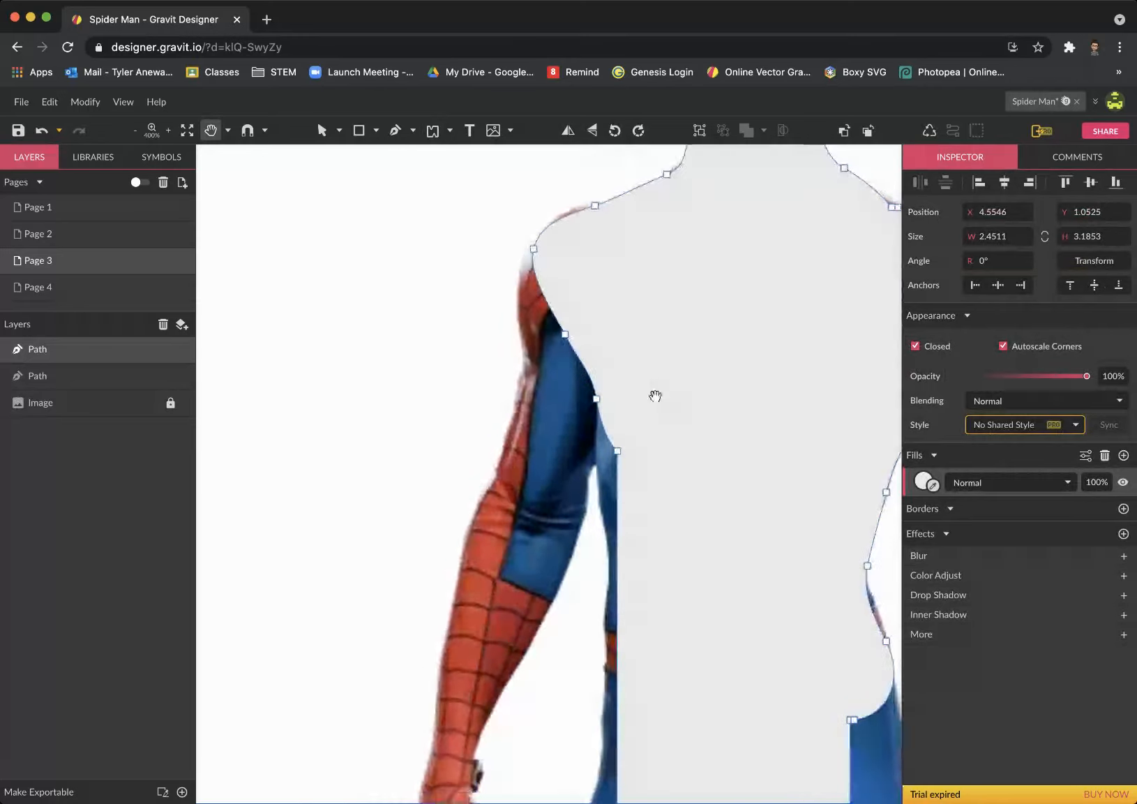
pyautogui.moveTo(594, 208)
pyautogui.mouseDown()
pyautogui.moveTo(555, 233)
pyautogui.moveTo(527, 281)
pyautogui.moveTo(525, 377)
pyautogui.moveTo(459, 563)
pyautogui.moveTo(442, 733)
pyautogui.moveTo(477, 735)
pyautogui.moveTo(494, 715)
pyautogui.moveTo(632, 406)
pyautogui.mouseUp()
pyautogui.press('space')
pyautogui.moveTo(632, 482); pyautogui.dragTo(596, 285)
pyautogui.moveTo(565, 209)
pyautogui.mouseDown()
pyautogui.moveTo(576, 369)
pyautogui.moveTo(569, 518)
pyautogui.moveTo(546, 595)
pyautogui.moveTo(565, 637)
pyautogui.moveTo(623, 620)
pyautogui.moveTo(642, 551)
pyautogui.mouseUp()
# - Fill the hole beside the left armpit and the uncovered inner edge of the left arm with short freehand strokes
pyautogui.moveTo(570, 197); pyautogui.dragTo(572, 288)
pyautogui.moveTo(604, 220); pyautogui.dragTo(586, 193)
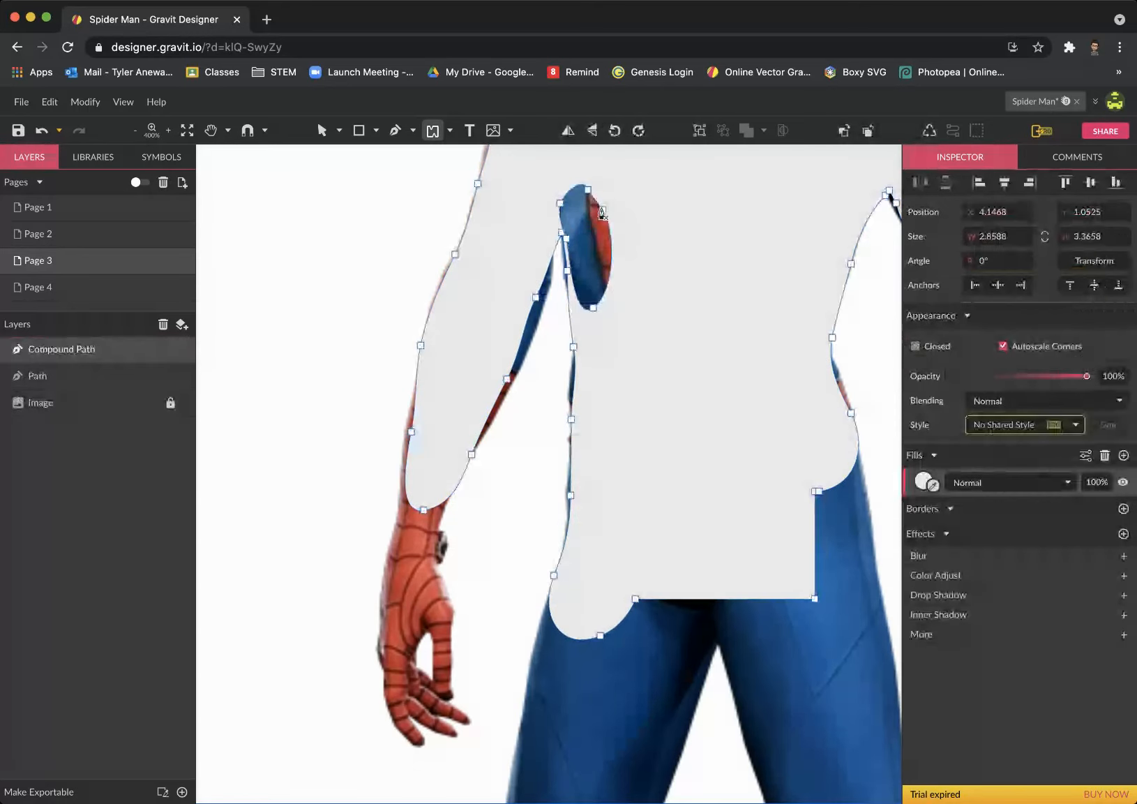
pyautogui.moveTo(627, 369)
pyautogui.mouseDown()
pyautogui.moveTo(595, 344)
pyautogui.moveTo(576, 273)
pyautogui.moveTo(595, 245)
pyautogui.moveTo(627, 260)
pyautogui.moveTo(596, 190)
pyautogui.moveTo(626, 194)
pyautogui.mouseUp()
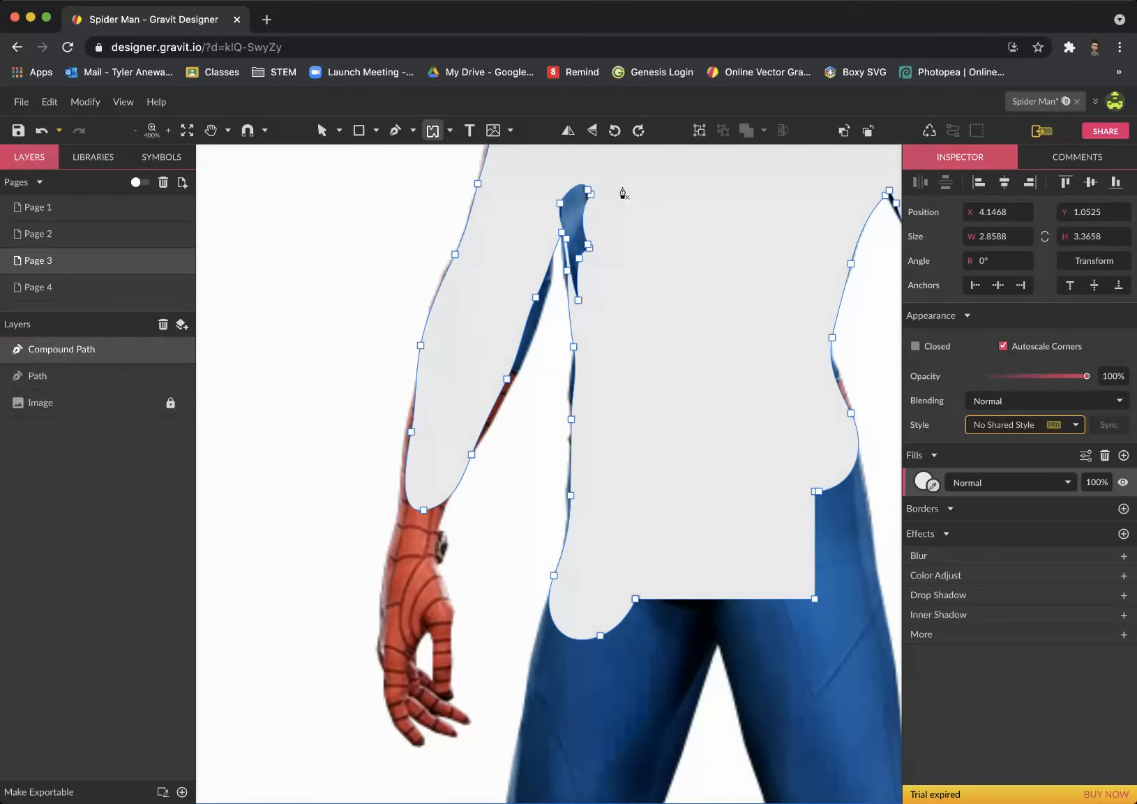
pyautogui.moveTo(596, 278)
pyautogui.mouseDown()
pyautogui.moveTo(579, 254)
pyautogui.moveTo(580, 190)
pyautogui.moveTo(604, 185)
pyautogui.moveTo(552, 175)
pyautogui.moveTo(577, 171)
pyautogui.moveTo(599, 198)
pyautogui.moveTo(595, 223)
pyautogui.mouseUp()
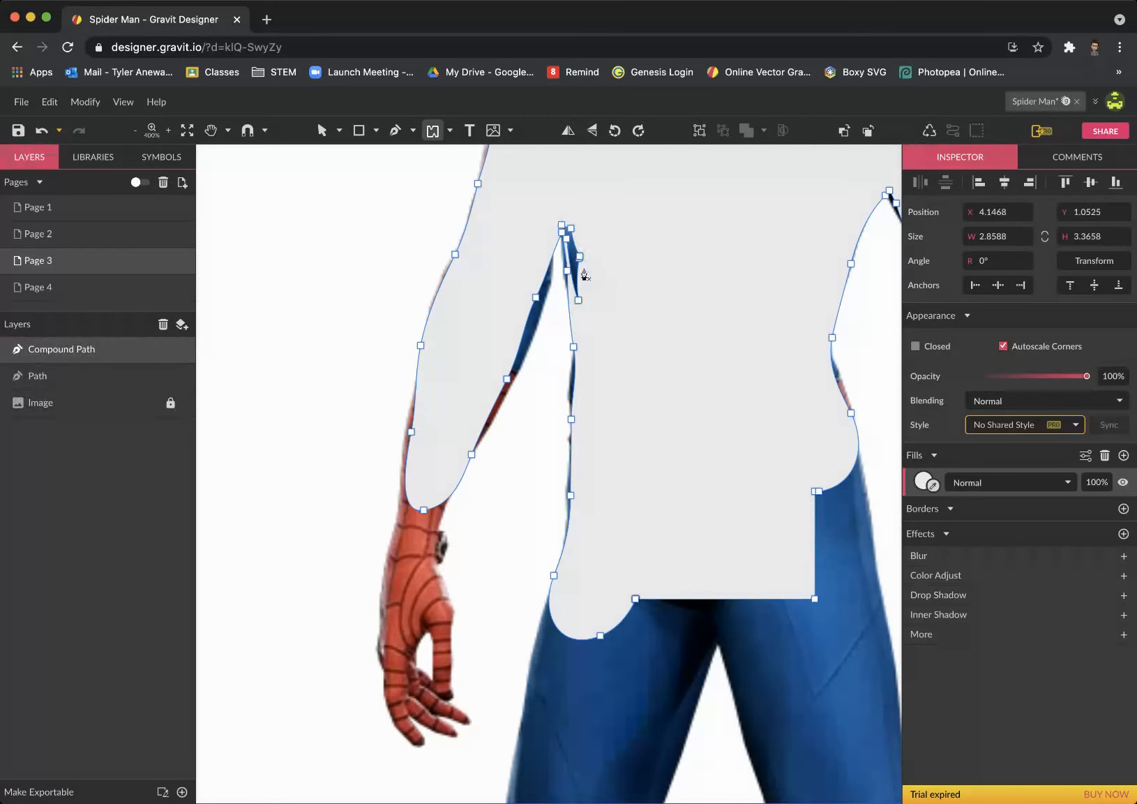
pyautogui.moveTo(593, 309)
pyautogui.mouseDown()
pyautogui.moveTo(570, 300)
pyautogui.moveTo(566, 264)
pyautogui.moveTo(591, 226)
pyautogui.moveTo(596, 251)
pyautogui.mouseUp()
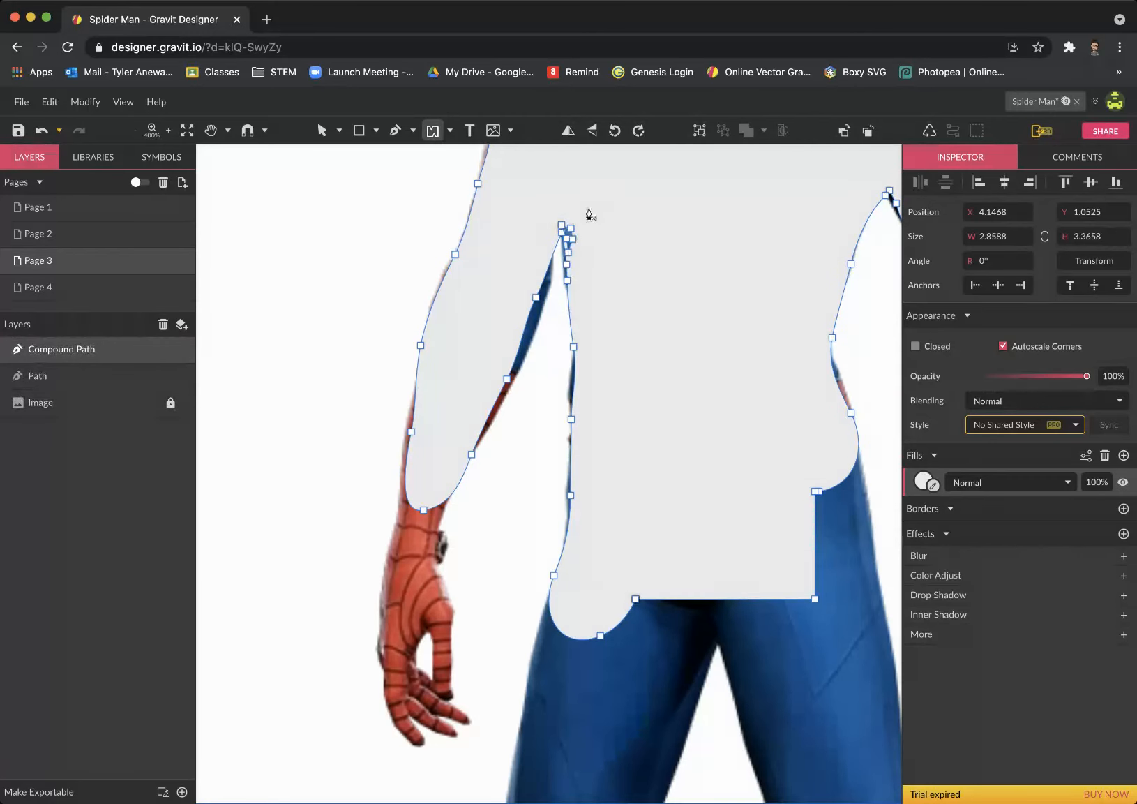
pyautogui.moveTo(576, 204)
pyautogui.mouseDown()
pyautogui.moveTo(564, 228)
pyautogui.moveTo(577, 260)
pyautogui.moveTo(586, 250)
pyautogui.moveTo(552, 275)
pyautogui.moveTo(536, 340)
pyautogui.mouseUp()
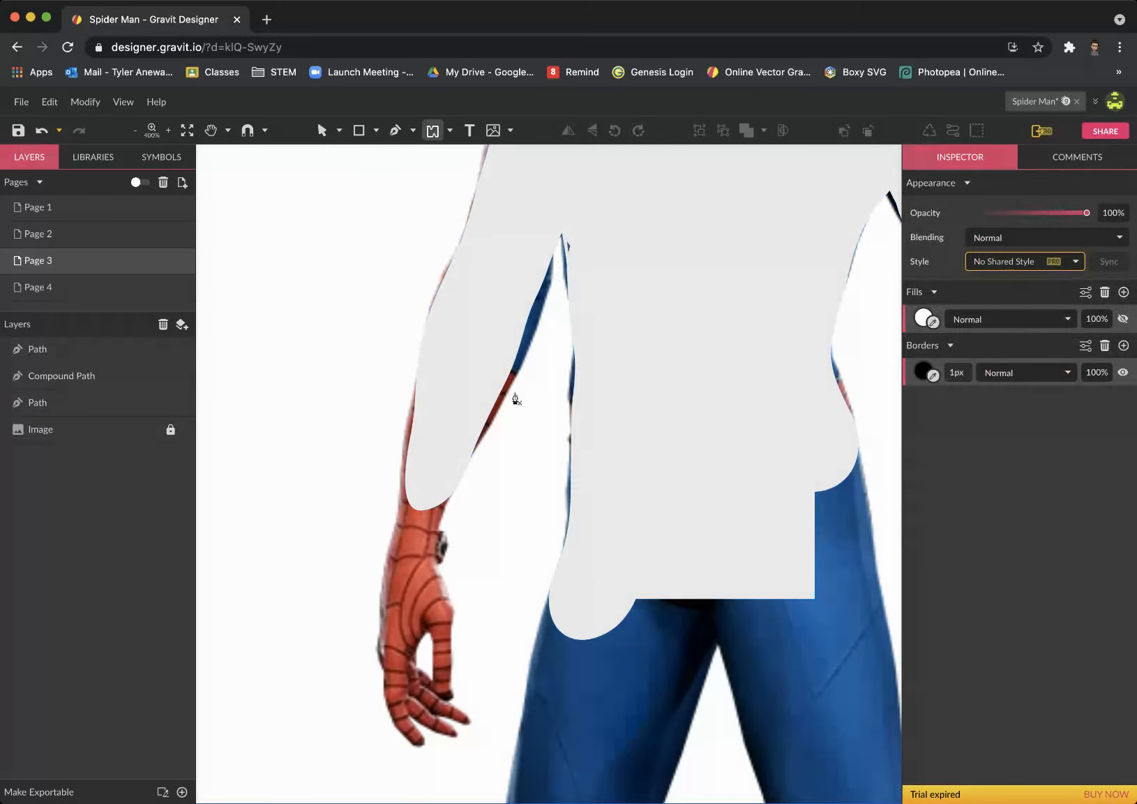
pyautogui.moveTo(517, 399)
pyautogui.mouseDown()
pyautogui.moveTo(455, 433)
pyautogui.moveTo(454, 423)
pyautogui.mouseUp()
# - Extend the body shape with freehand strokes over the left wrist, hand, thumb and fingers
pyautogui.press('space')
pyautogui.moveTo(431, 522); pyautogui.dragTo(462, 397)
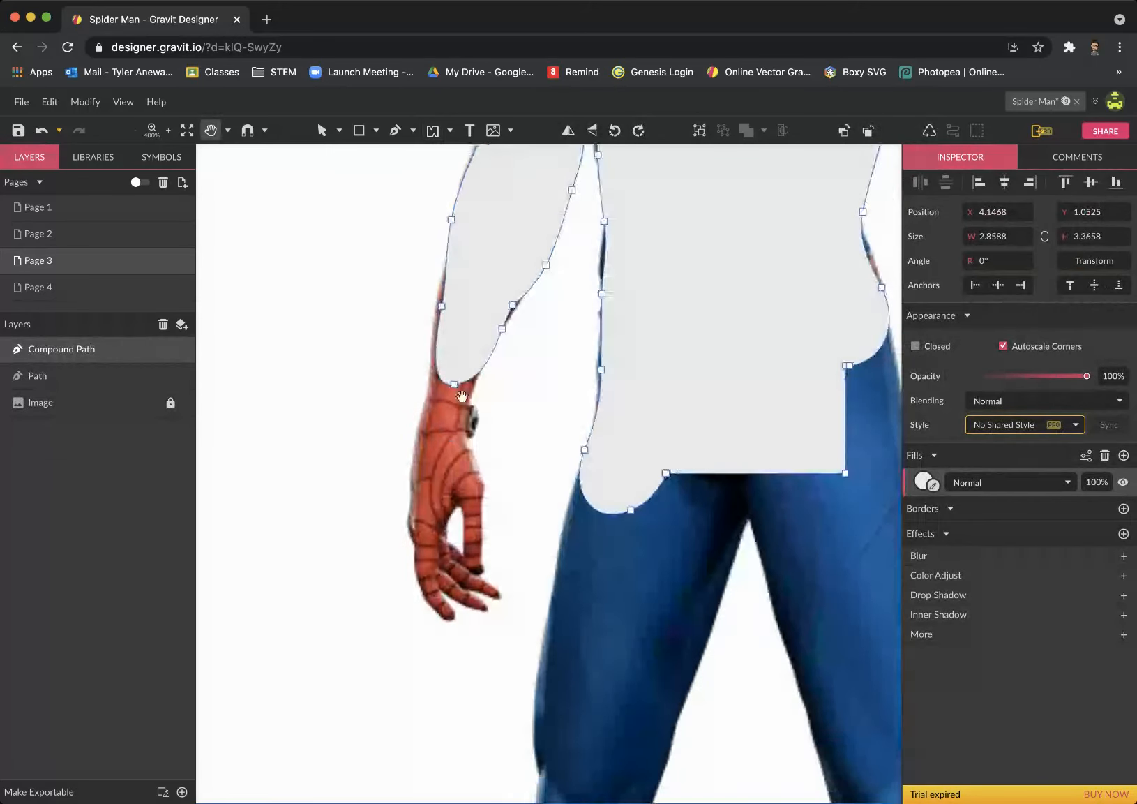
pyautogui.moveTo(452, 320)
pyautogui.mouseDown()
pyautogui.moveTo(407, 481)
pyautogui.moveTo(415, 559)
pyautogui.moveTo(447, 614)
pyautogui.mouseUp()
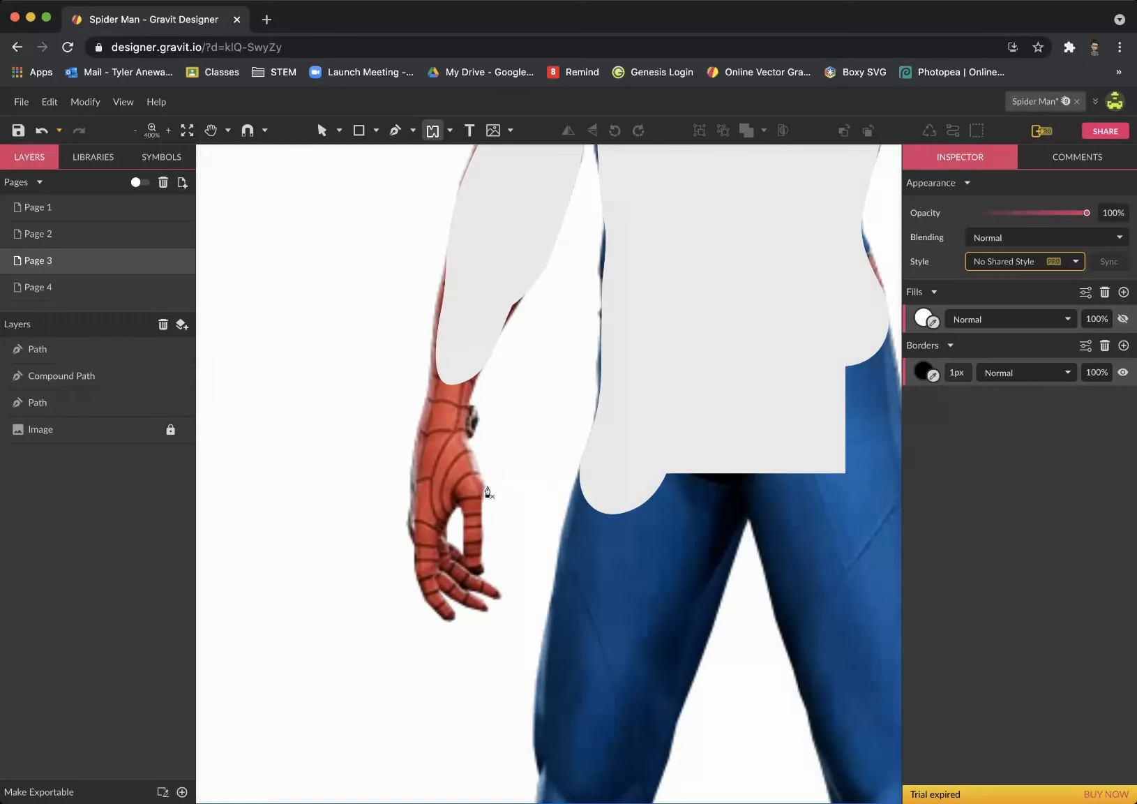
pyautogui.click(501, 285)
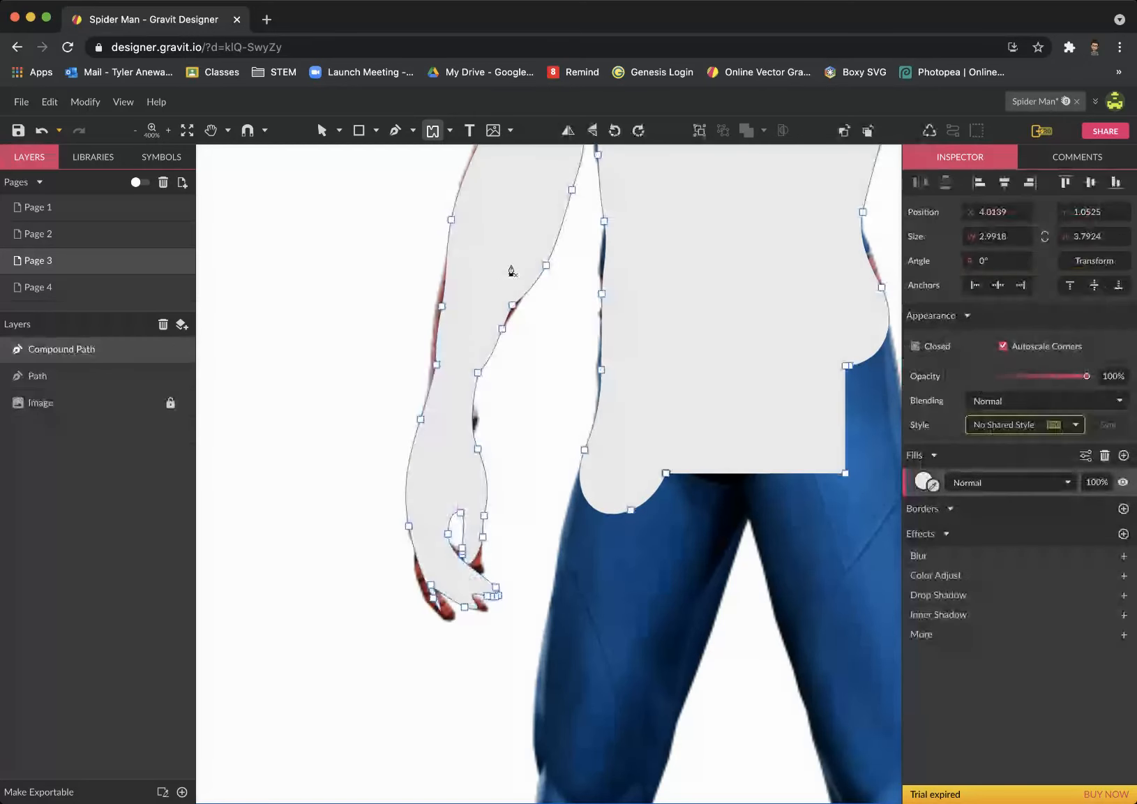
pyautogui.click(420, 544)
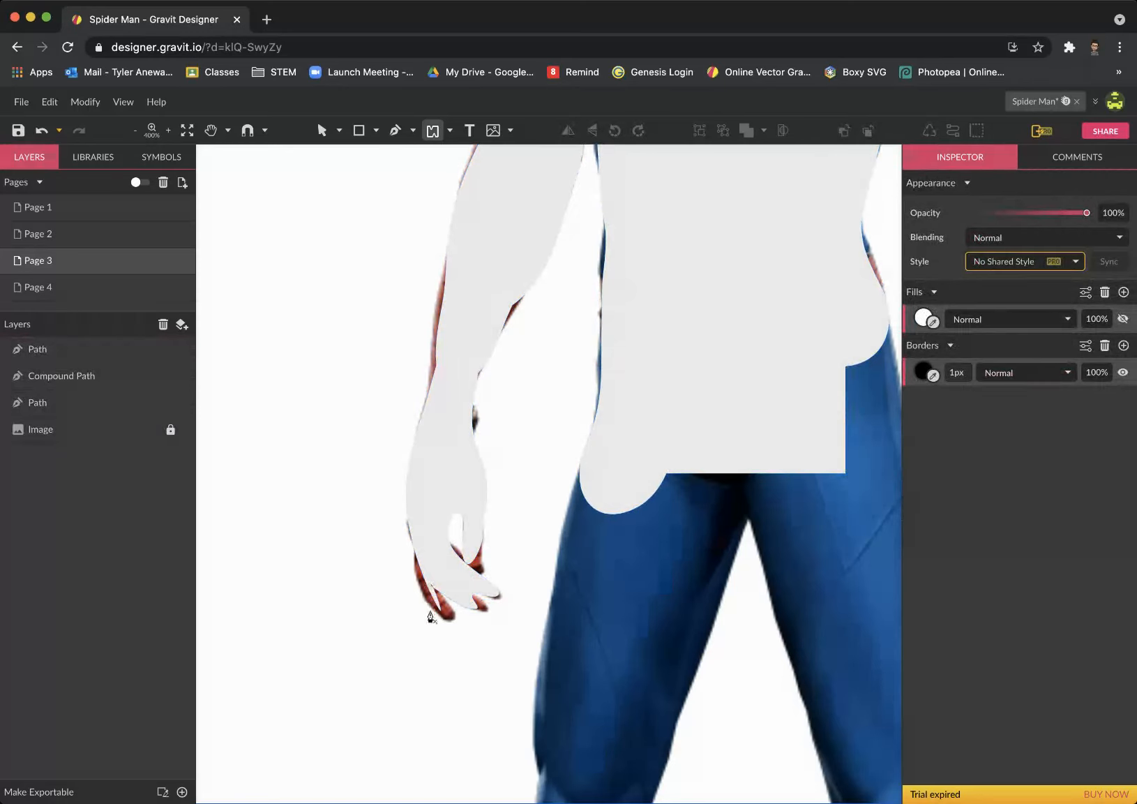
pyautogui.press('Escape')
# - Extend the body shape with freehand strokes over the forearm and hand on the right, including the thumb
pyautogui.press('h')
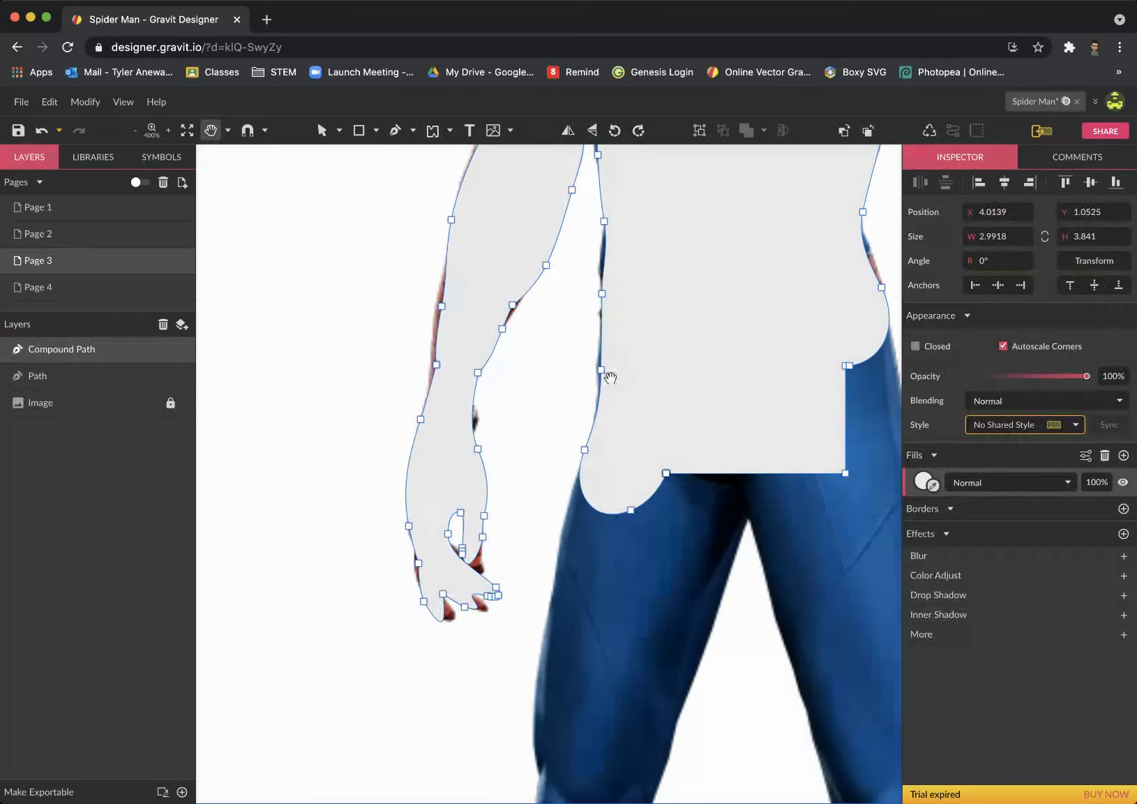
pyautogui.moveTo(777, 338); pyautogui.dragTo(407, 398)
pyautogui.click(589, 275)
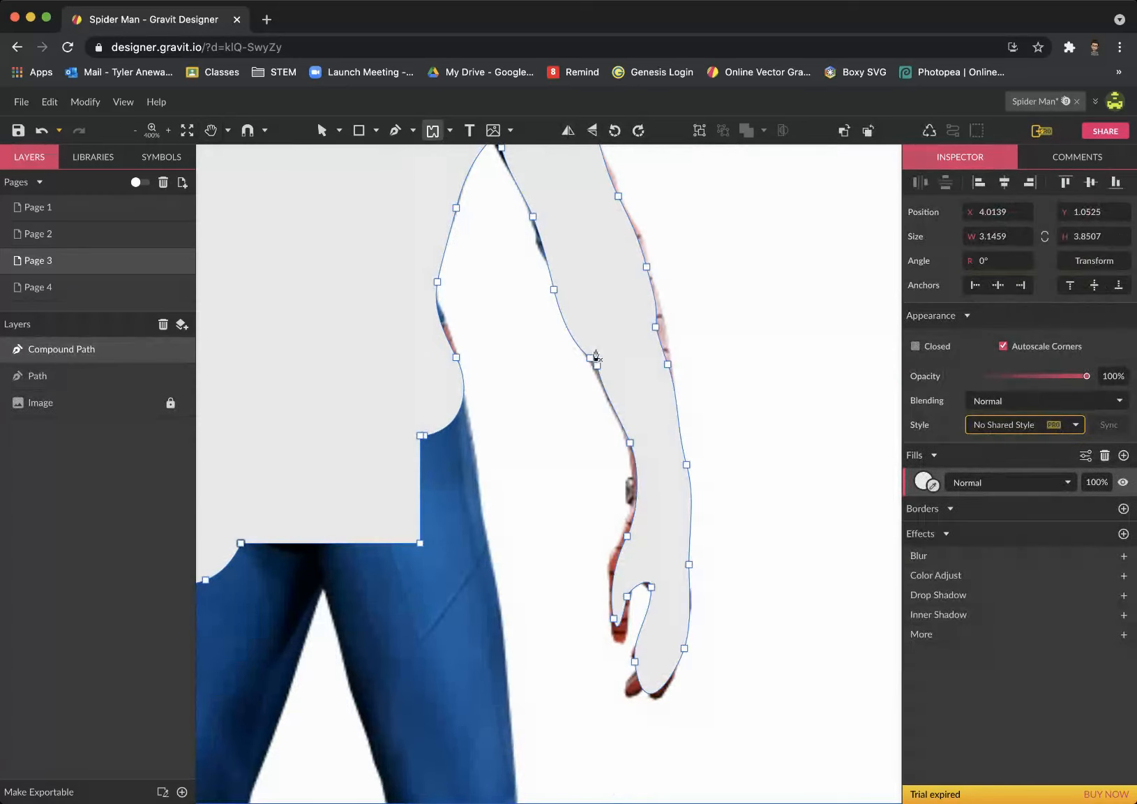
# - Extend the body shape with a freehand stroke over the left leg from the hip to the foot
pyautogui.press('z')
pyautogui.keyDown('alt'); pyautogui.click(444, 601); pyautogui.keyUp('alt')
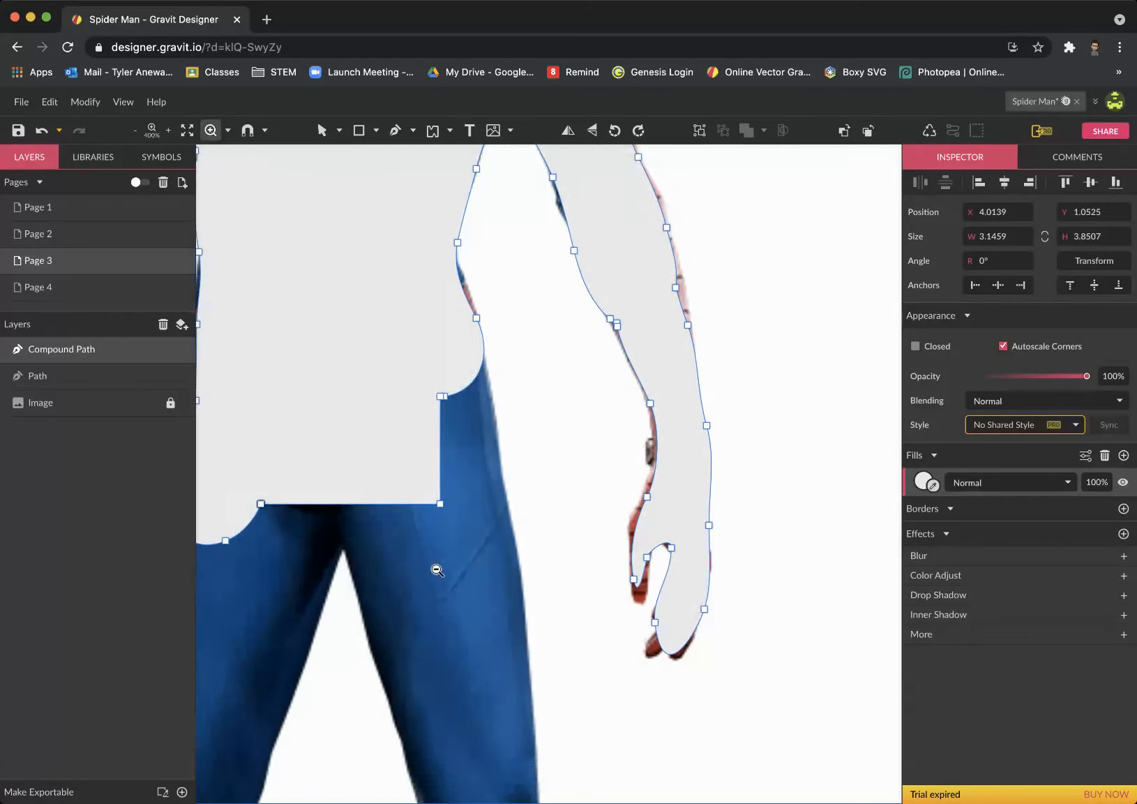
pyautogui.keyDown('alt'); pyautogui.click(435, 569); pyautogui.keyUp('alt')
pyautogui.keyDown('alt'); pyautogui.click(429, 614); pyautogui.keyUp('alt')
pyautogui.press('h')
pyautogui.moveTo(436, 659); pyautogui.dragTo(493, 443)
pyautogui.press('b')
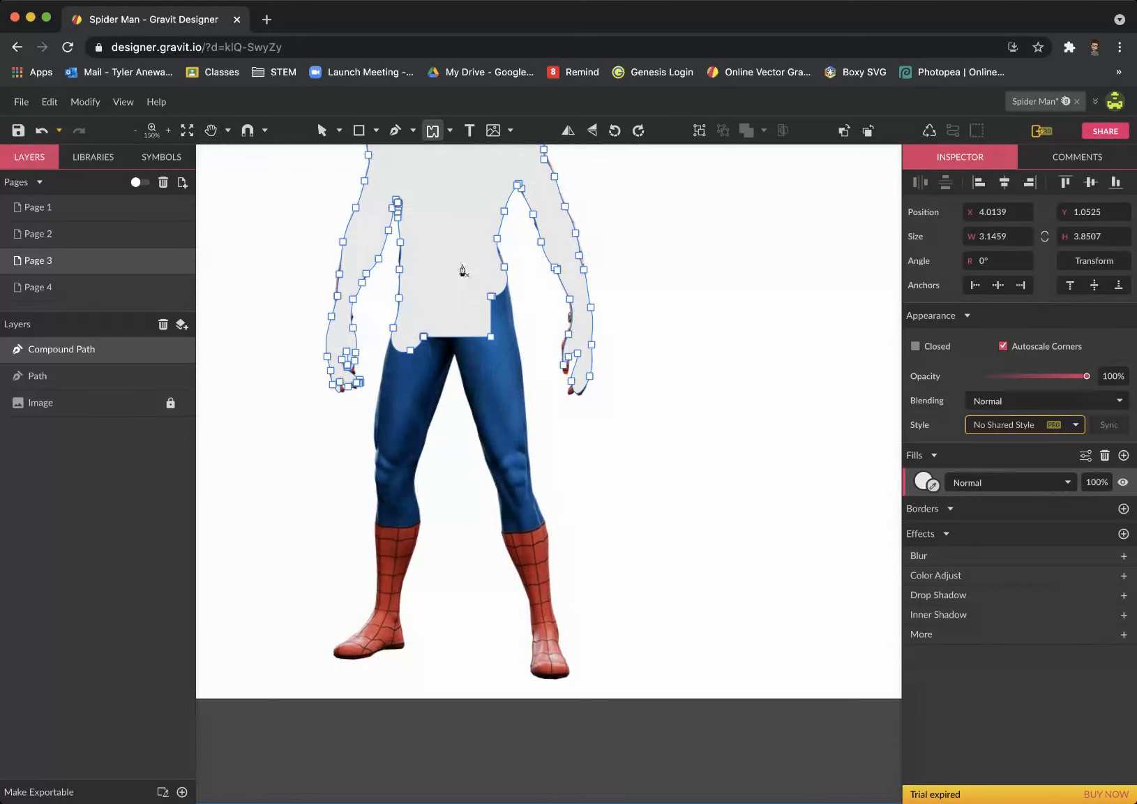
pyautogui.click(449, 247)
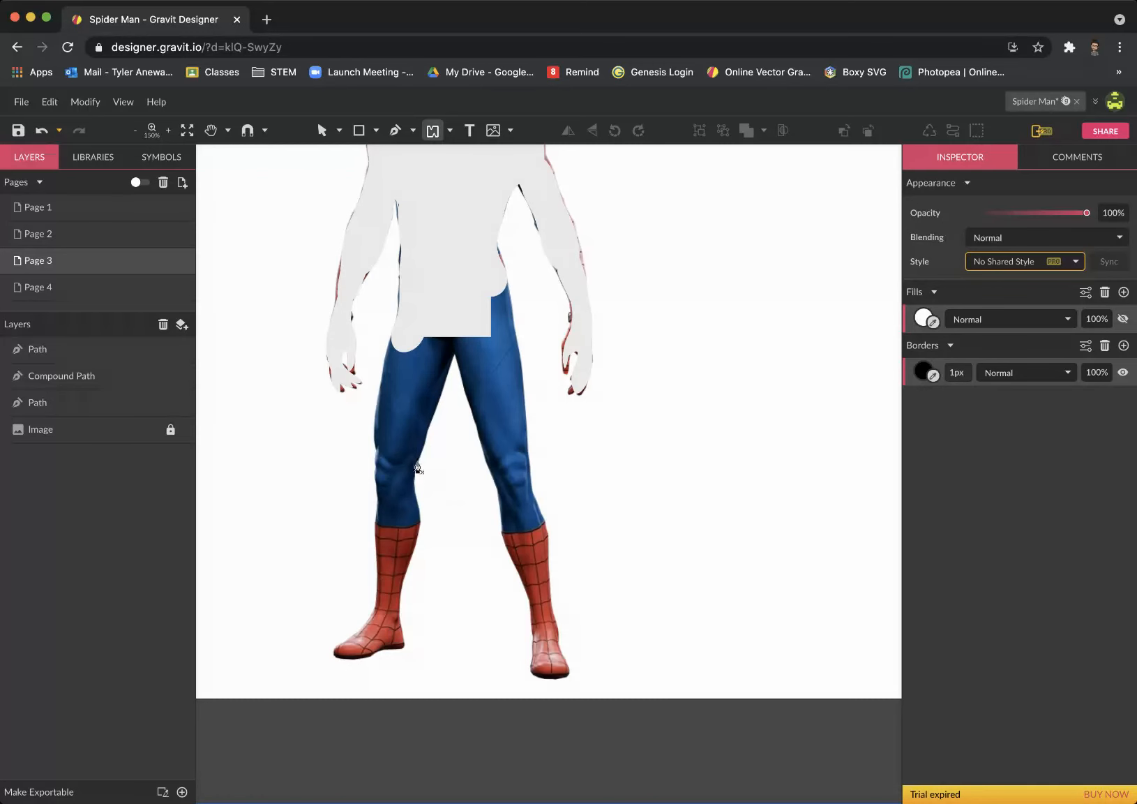
pyautogui.press('super+z')
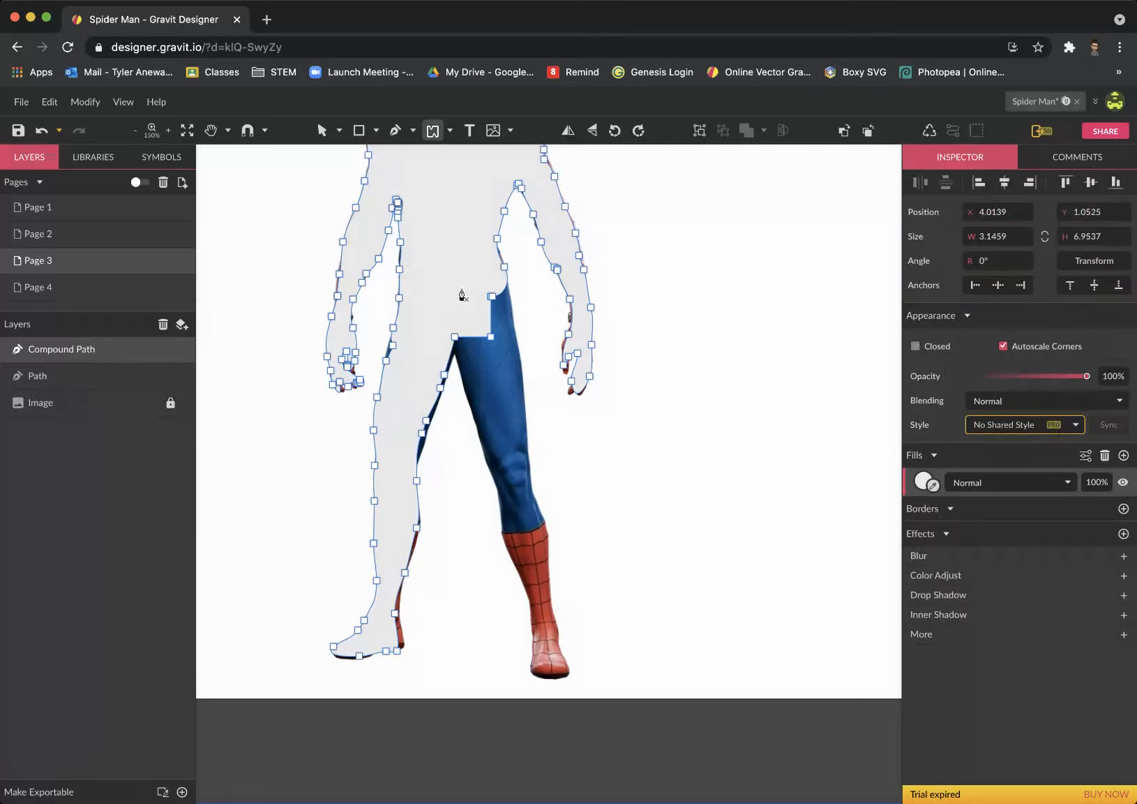
# - Extend the body shape with freehand strokes over the leg on the right down to the foot, including its inner thigh
pyautogui.click(433, 295)
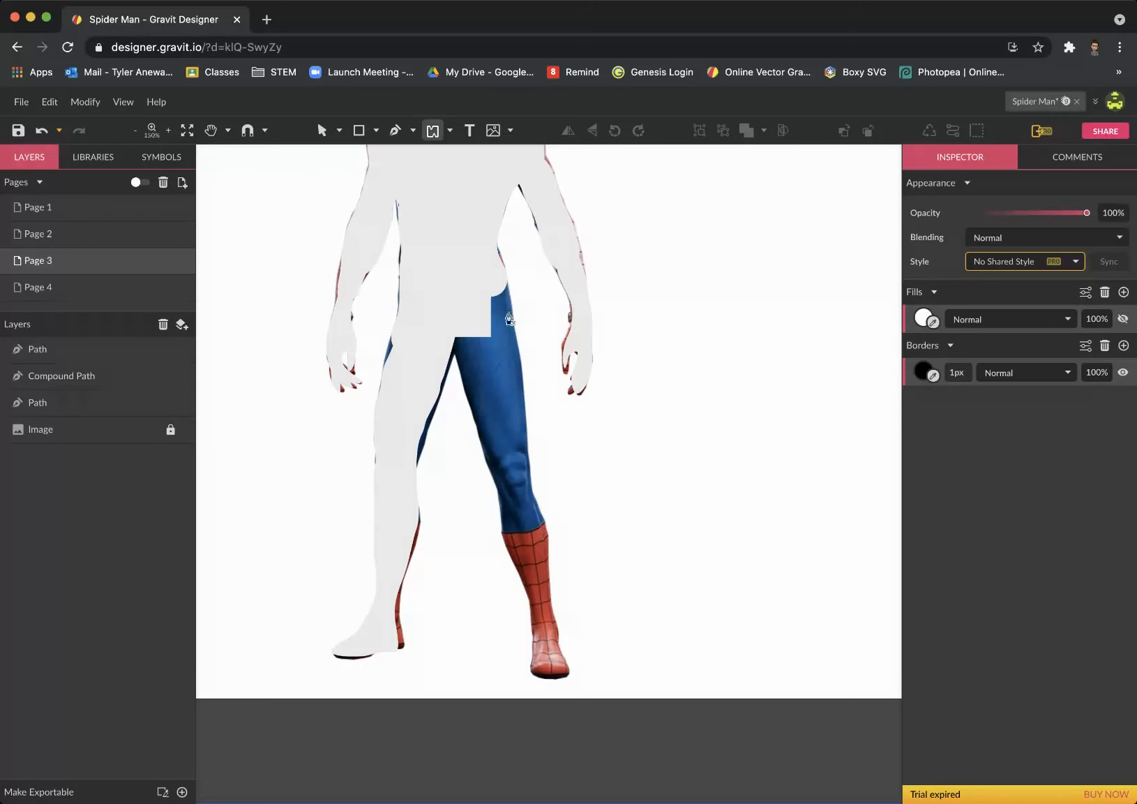
pyautogui.press('super+z')
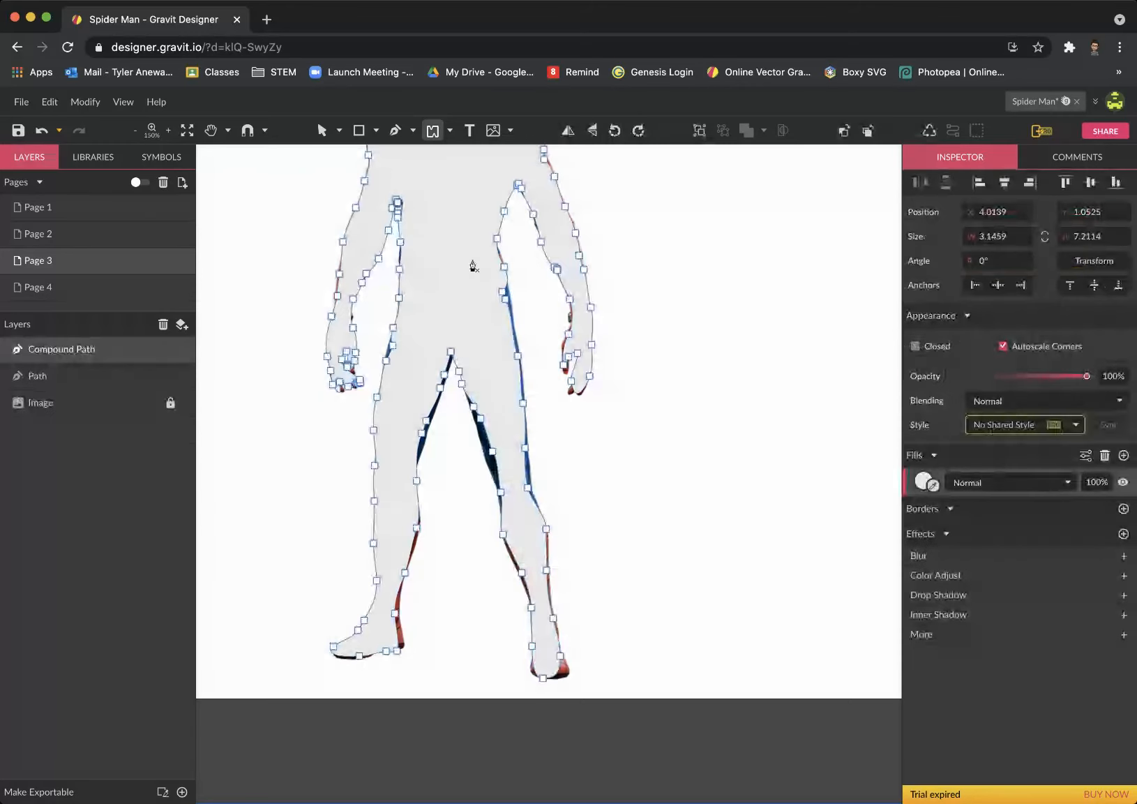
pyautogui.click(460, 371)
pyautogui.press('super+z')
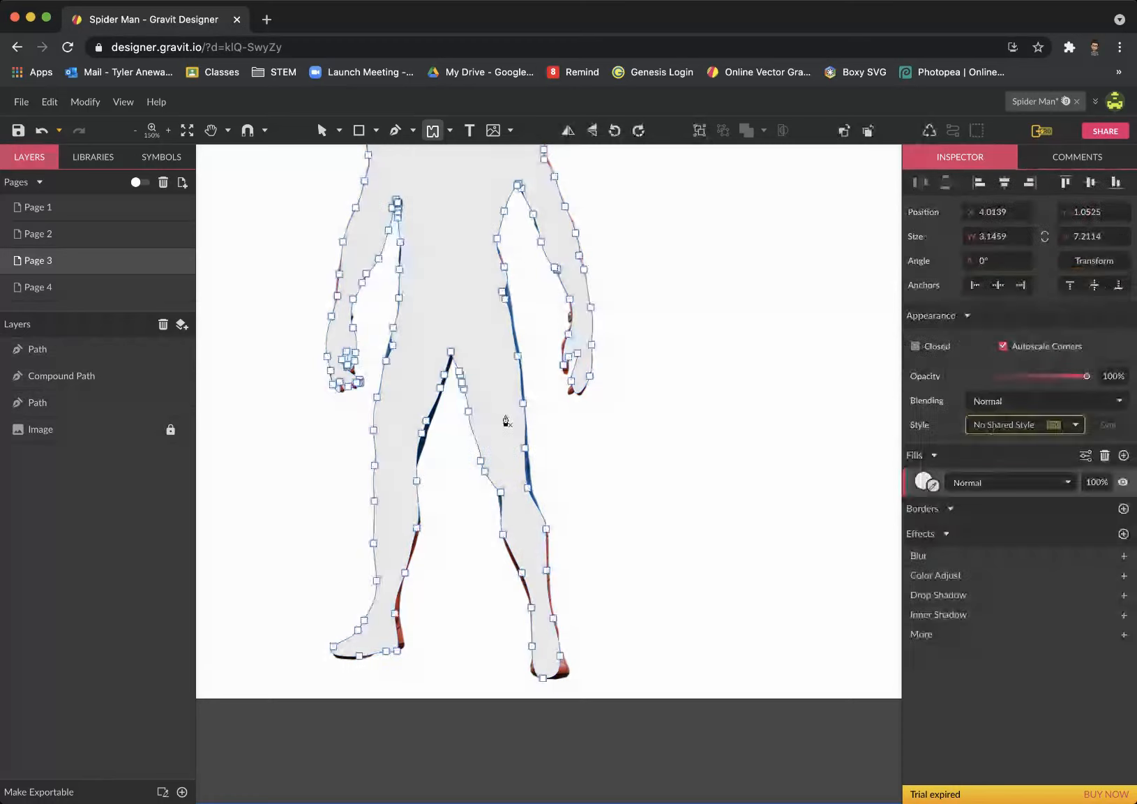
# - Fill the uncovered outer thigh, knee, calf and foot edges of the right leg and the left leg's ankle and heel with freehand strokes
pyautogui.click(495, 265)
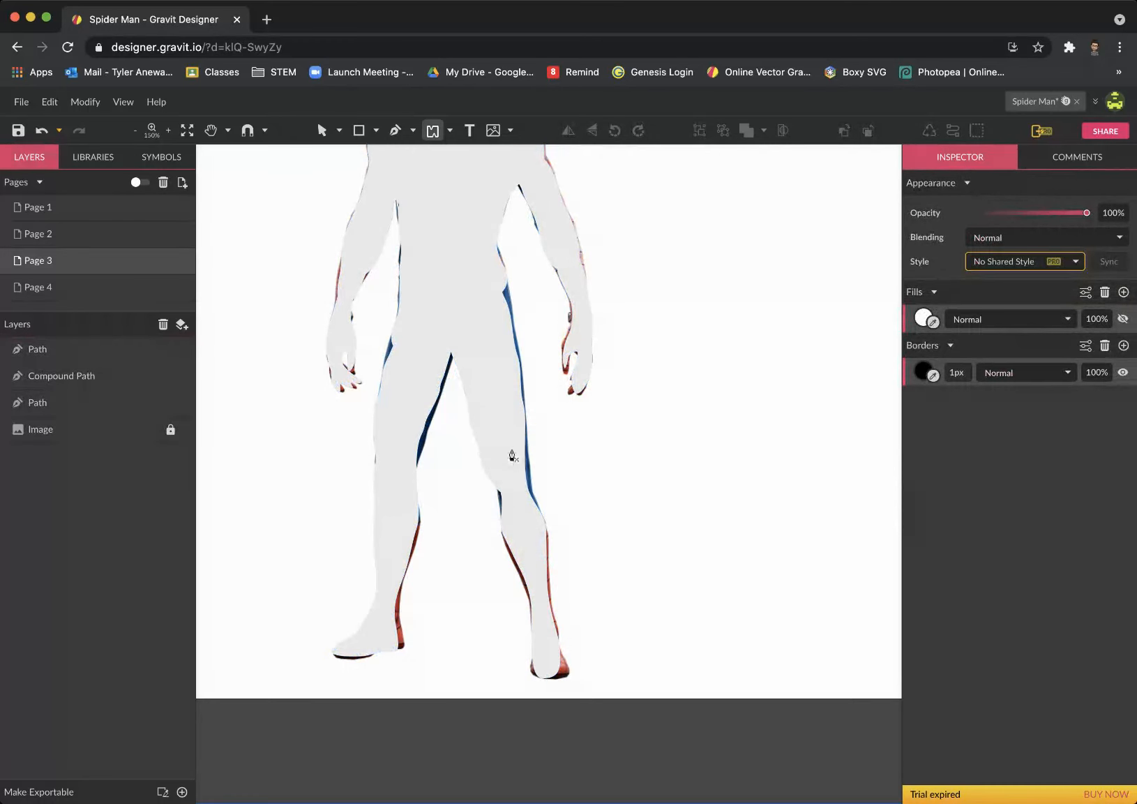
pyautogui.moveTo(512, 453)
pyautogui.mouseDown()
pyautogui.moveTo(538, 509)
pyautogui.moveTo(528, 529)
pyautogui.mouseUp()
pyautogui.moveTo(510, 480)
pyautogui.mouseDown()
pyautogui.moveTo(528, 591)
pyautogui.moveTo(538, 551)
pyautogui.moveTo(565, 679)
pyautogui.moveTo(539, 681)
pyautogui.moveTo(547, 638)
pyautogui.mouseUp()
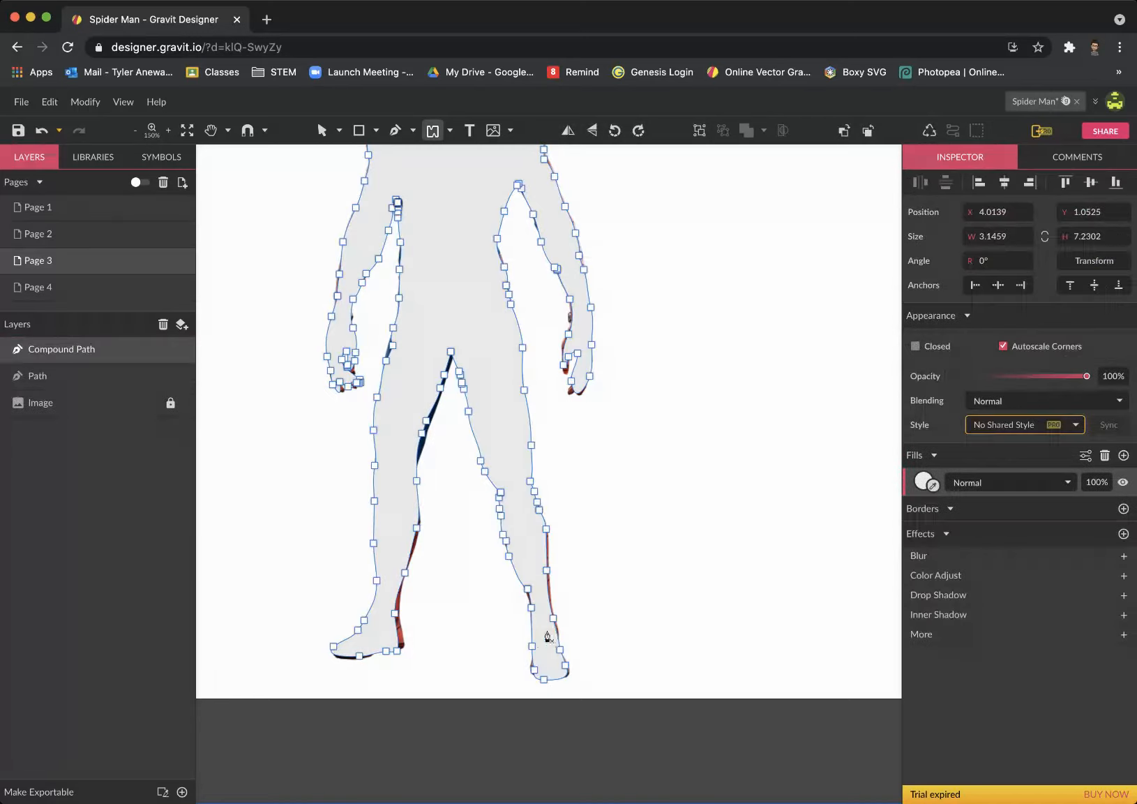
pyautogui.moveTo(390, 581)
pyautogui.mouseDown()
pyautogui.moveTo(405, 605)
pyautogui.moveTo(391, 646)
pyautogui.mouseUp()
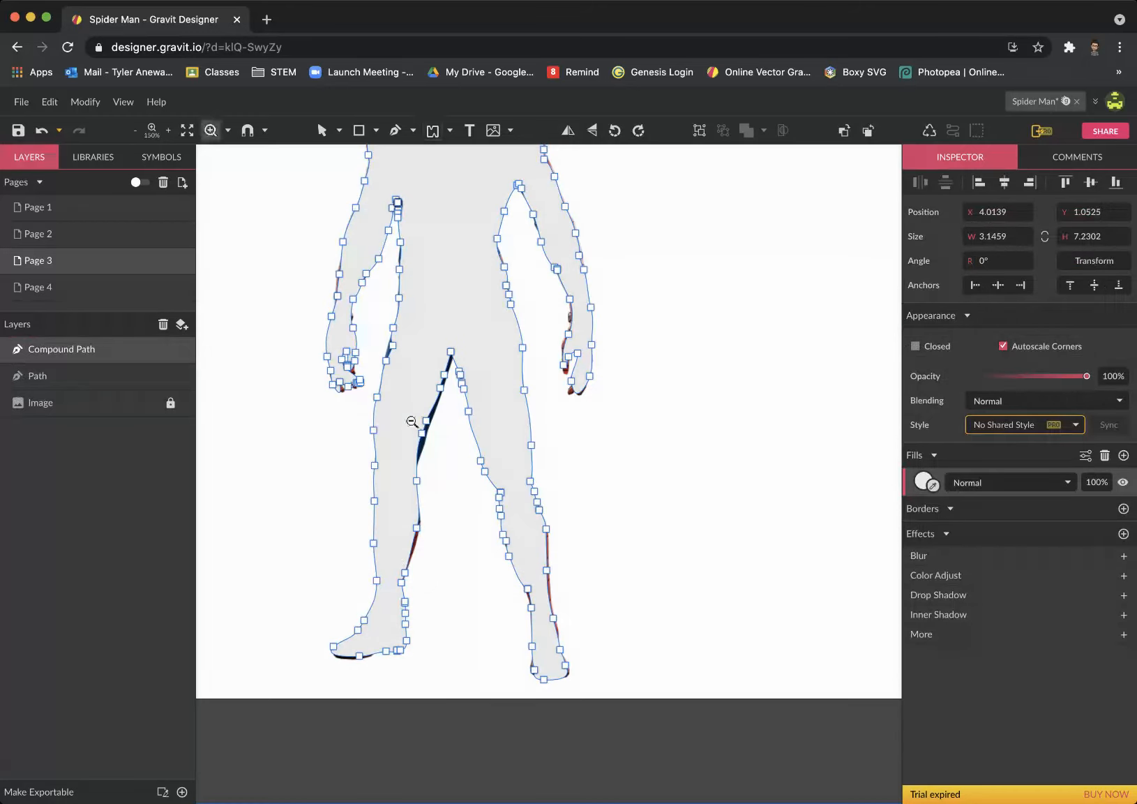
# - Simplify the body's compound path with a 35% tolerance and deselect it
pyautogui.scroll(-5, 418, 422)
pyautogui.click(322, 131)
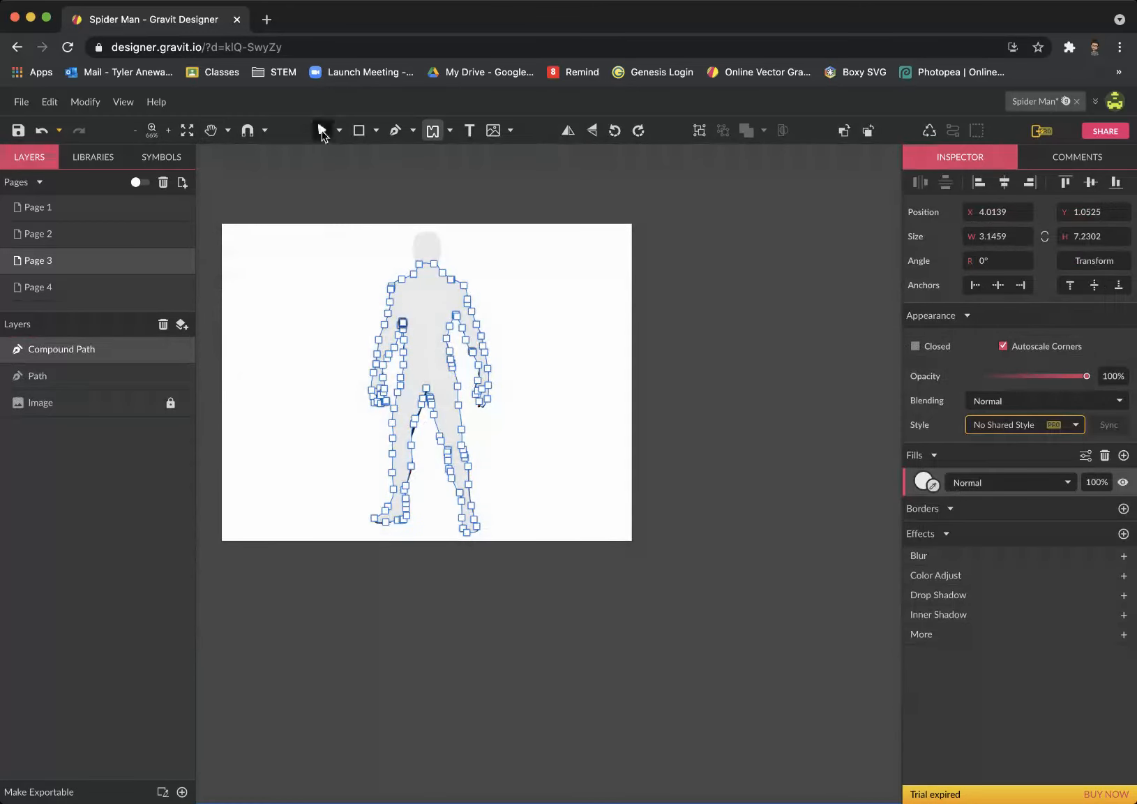
pyautogui.click(303, 304)
pyautogui.click(433, 333)
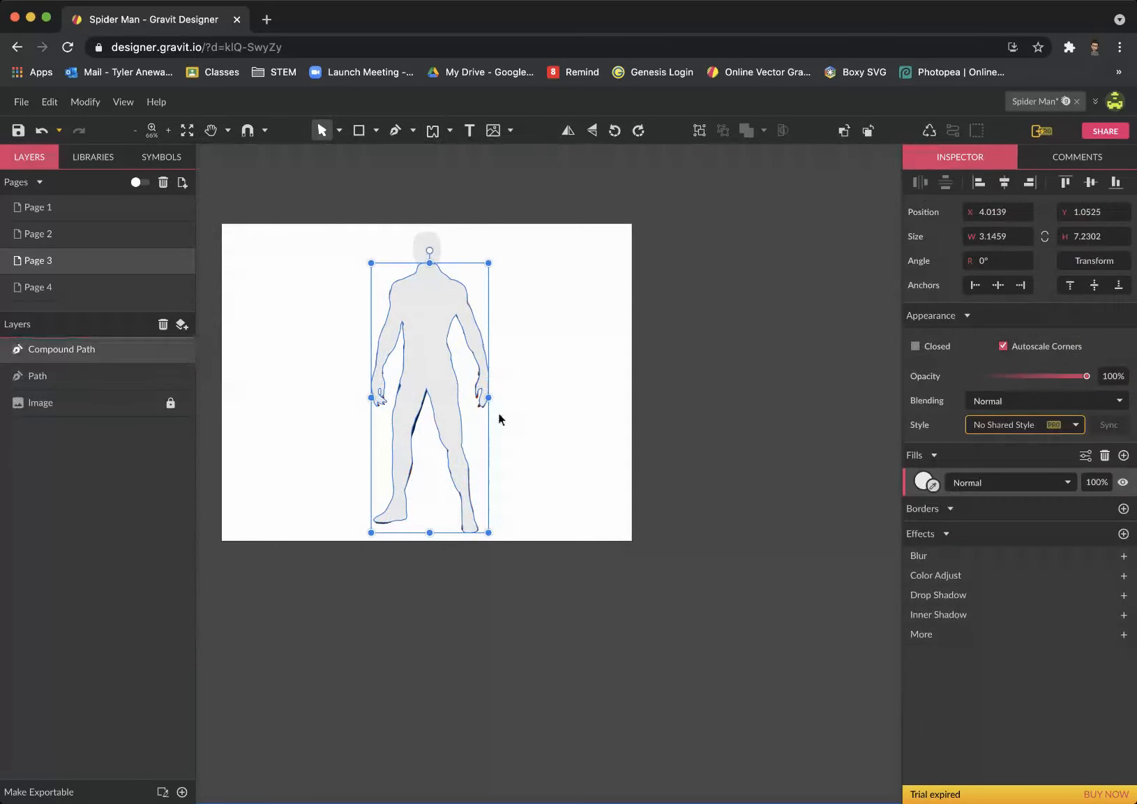
pyautogui.click(85, 102)
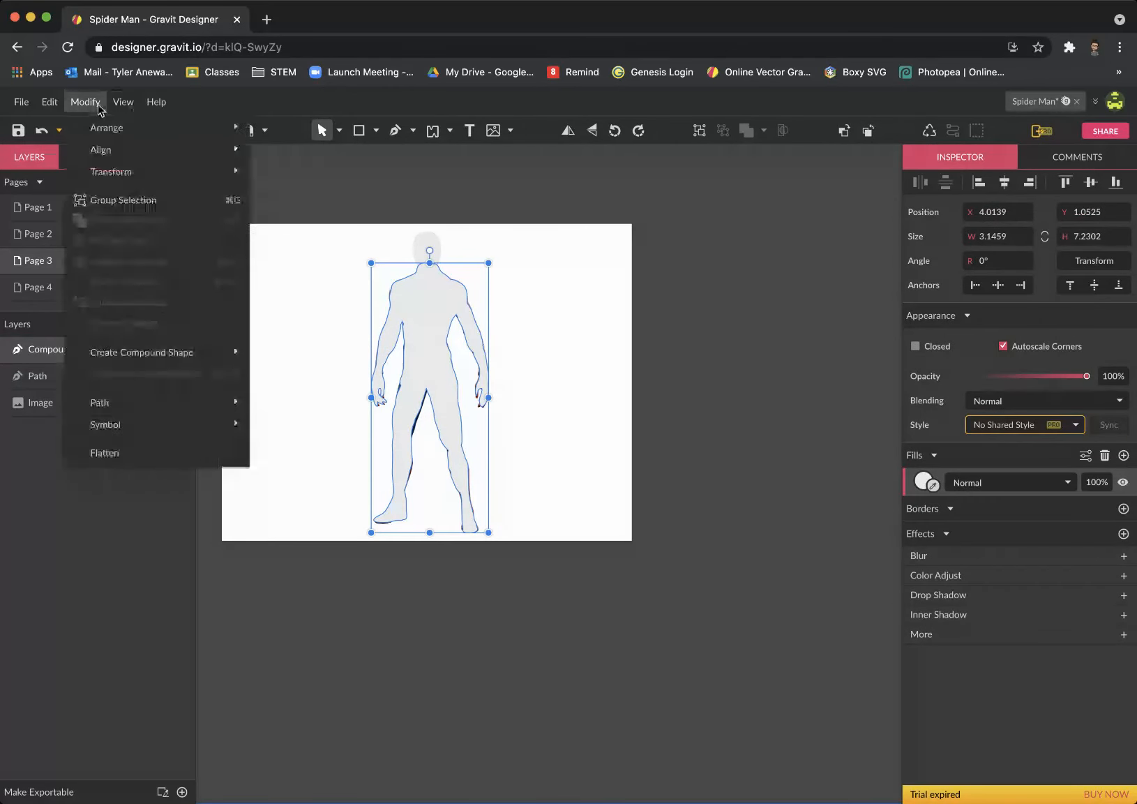
pyautogui.moveTo(135, 400)
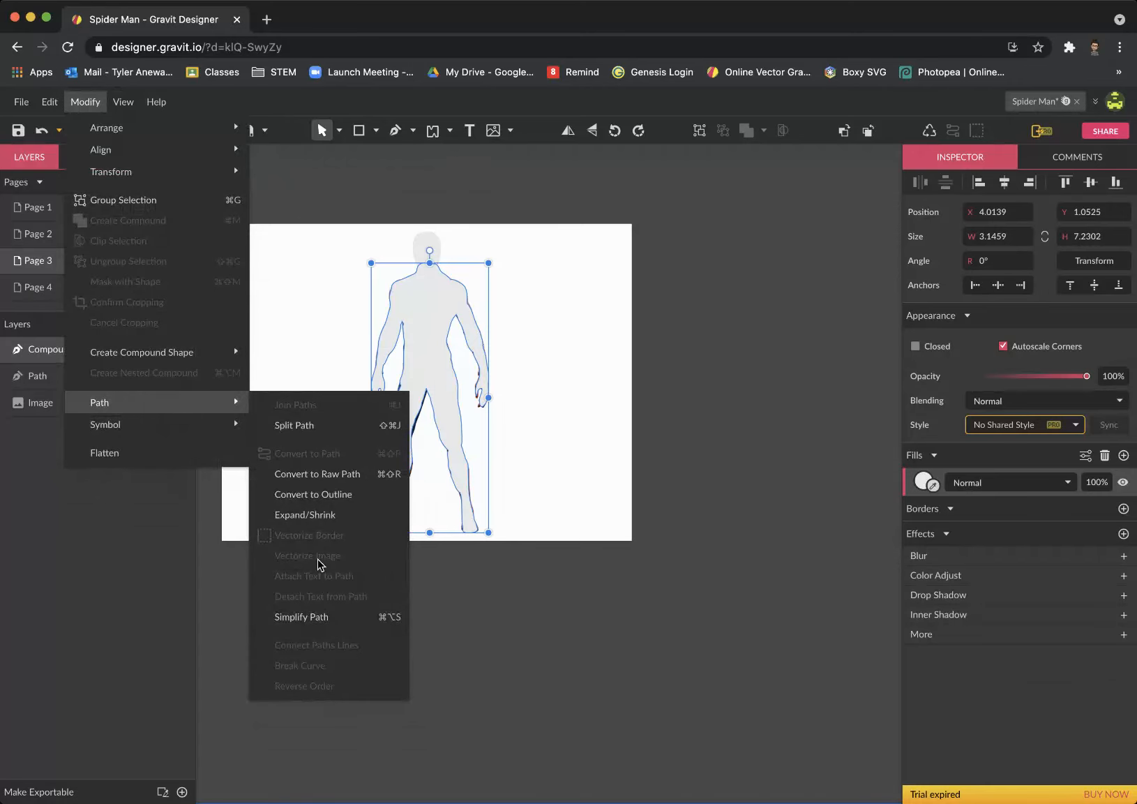
pyautogui.click(302, 617)
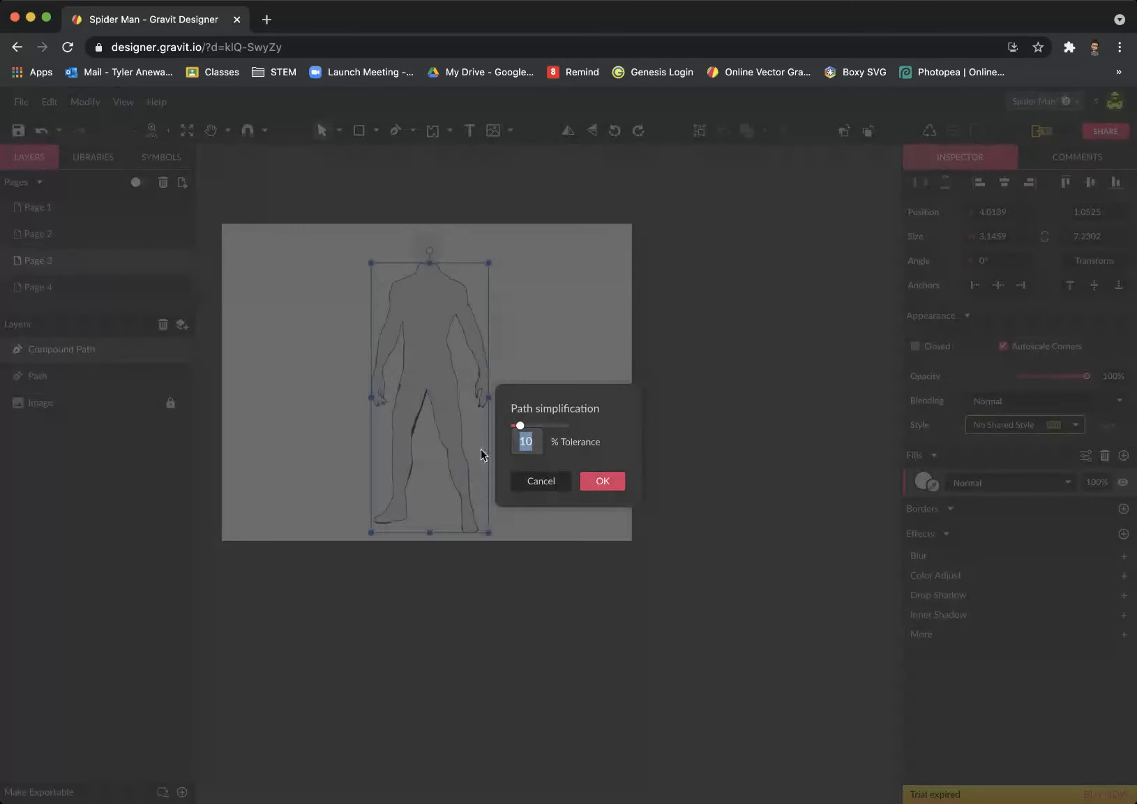
pyautogui.write('35')
pyautogui.click(603, 486)
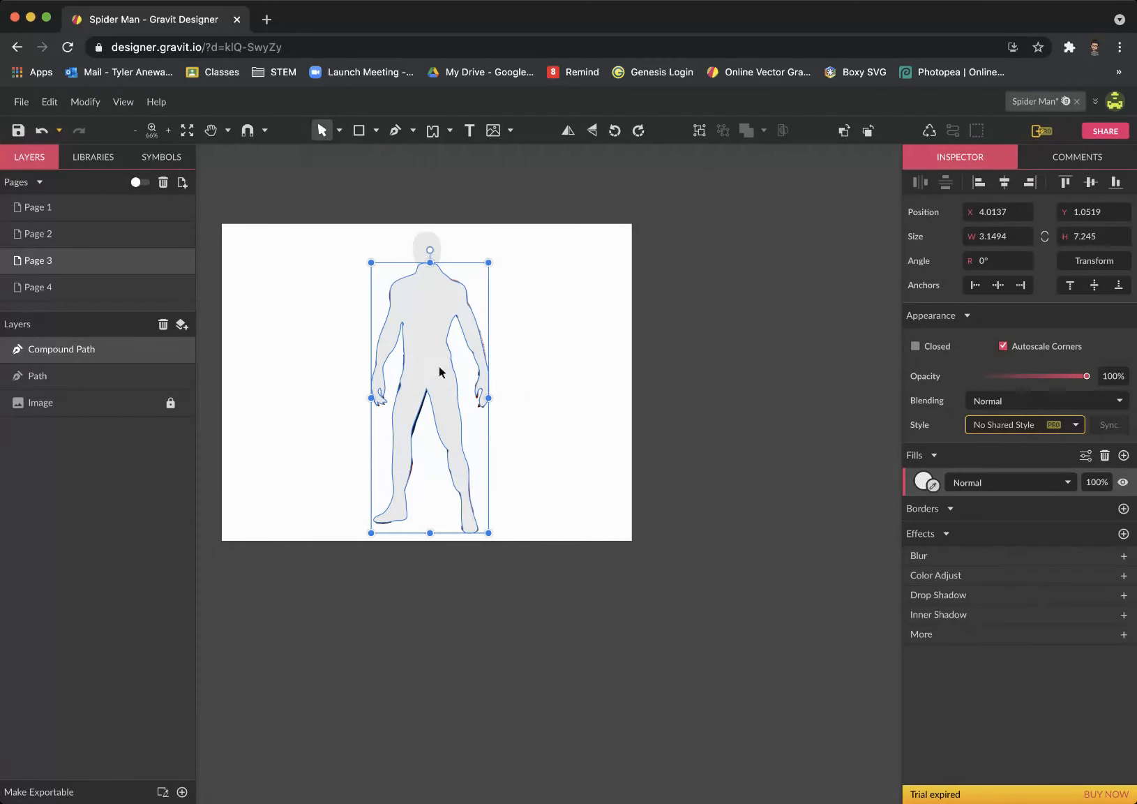
pyautogui.click(543, 353)
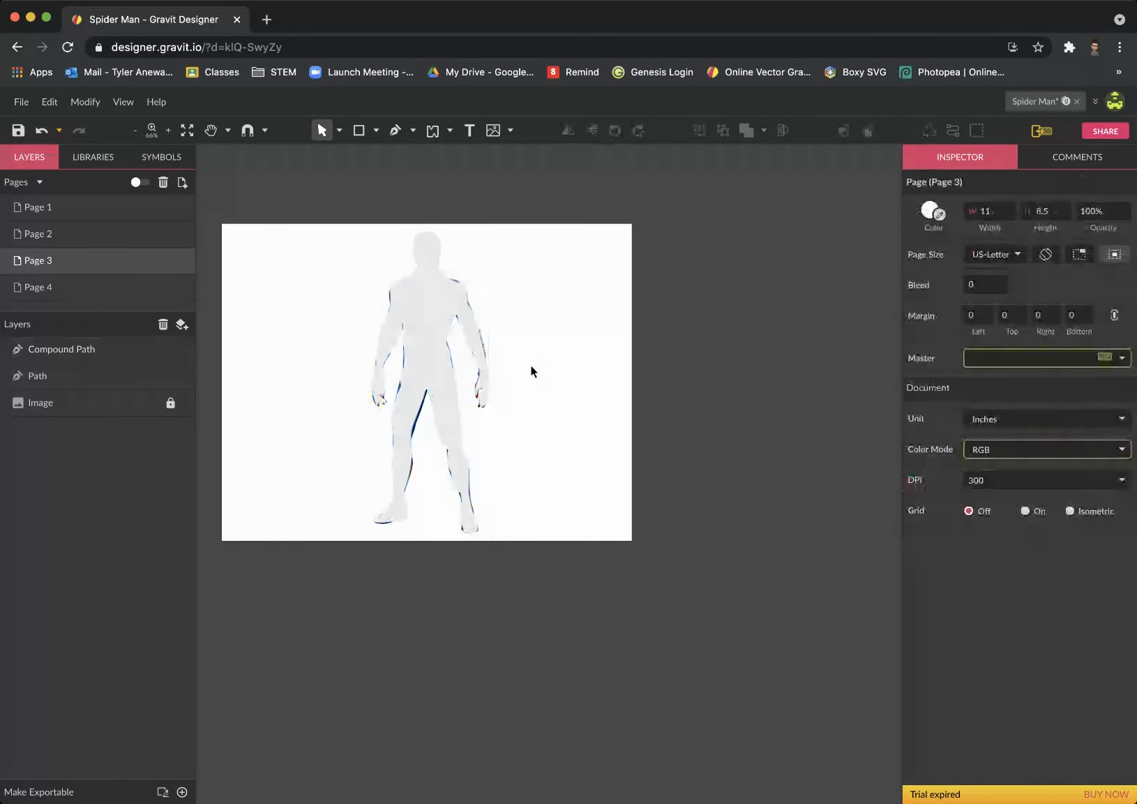
# - Lower the fill opacity of the body's compound path to 69% to reveal the photo beneath
pyautogui.click(439, 307)
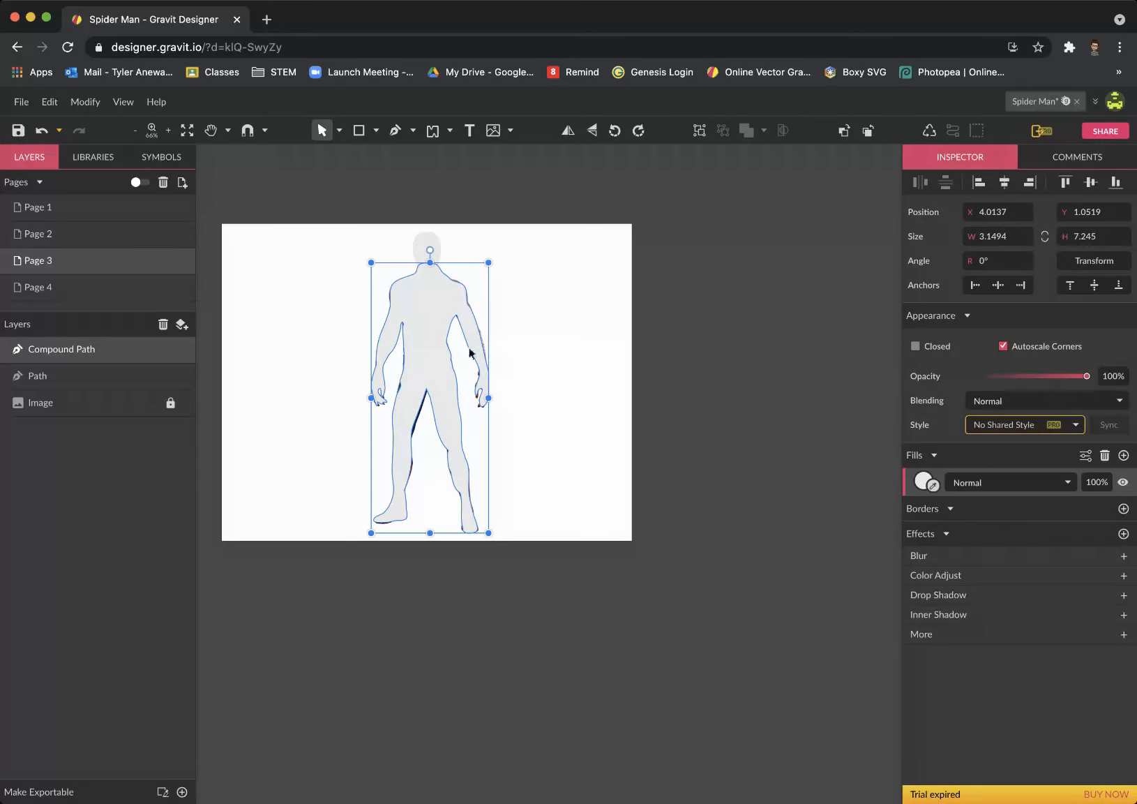
pyautogui.moveTo(1096, 482); pyautogui.dragTo(1105, 508)
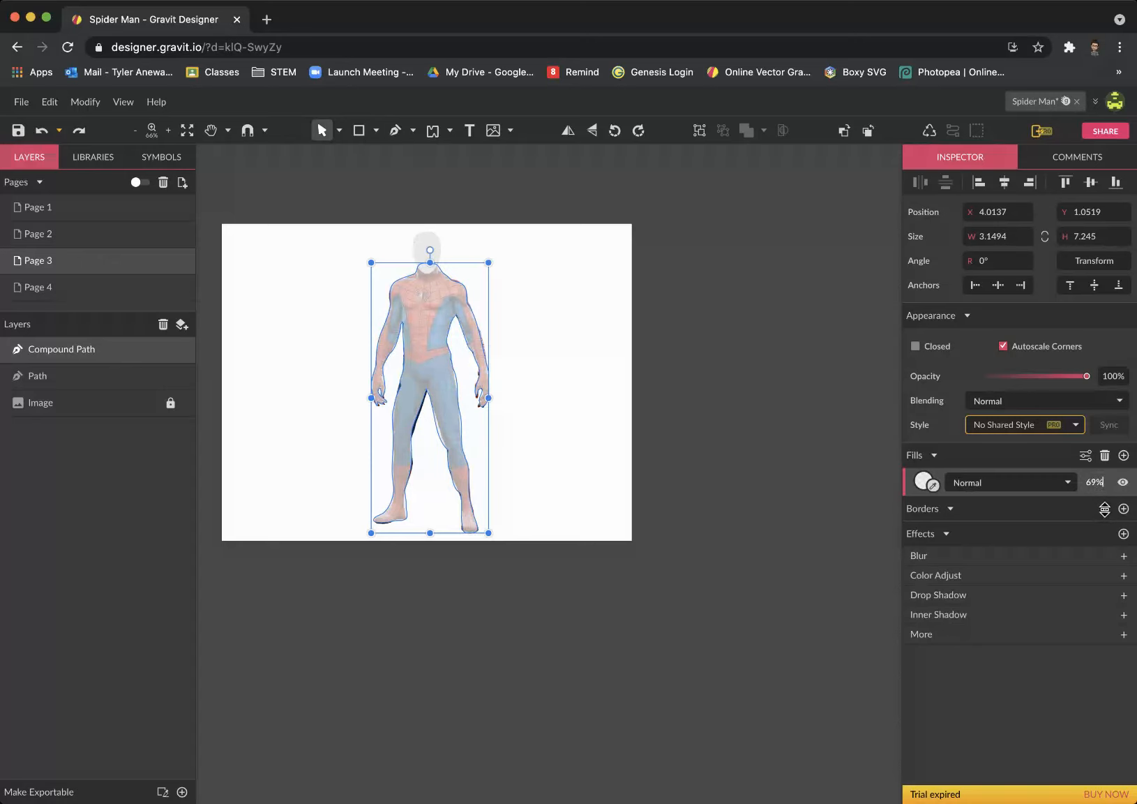
# - Cut the body's compound path with the Knife along the V-shaped lower edge of the belt, from hip to hip
pyautogui.press('z')
pyautogui.click(520, 326)
pyautogui.click(519, 326)
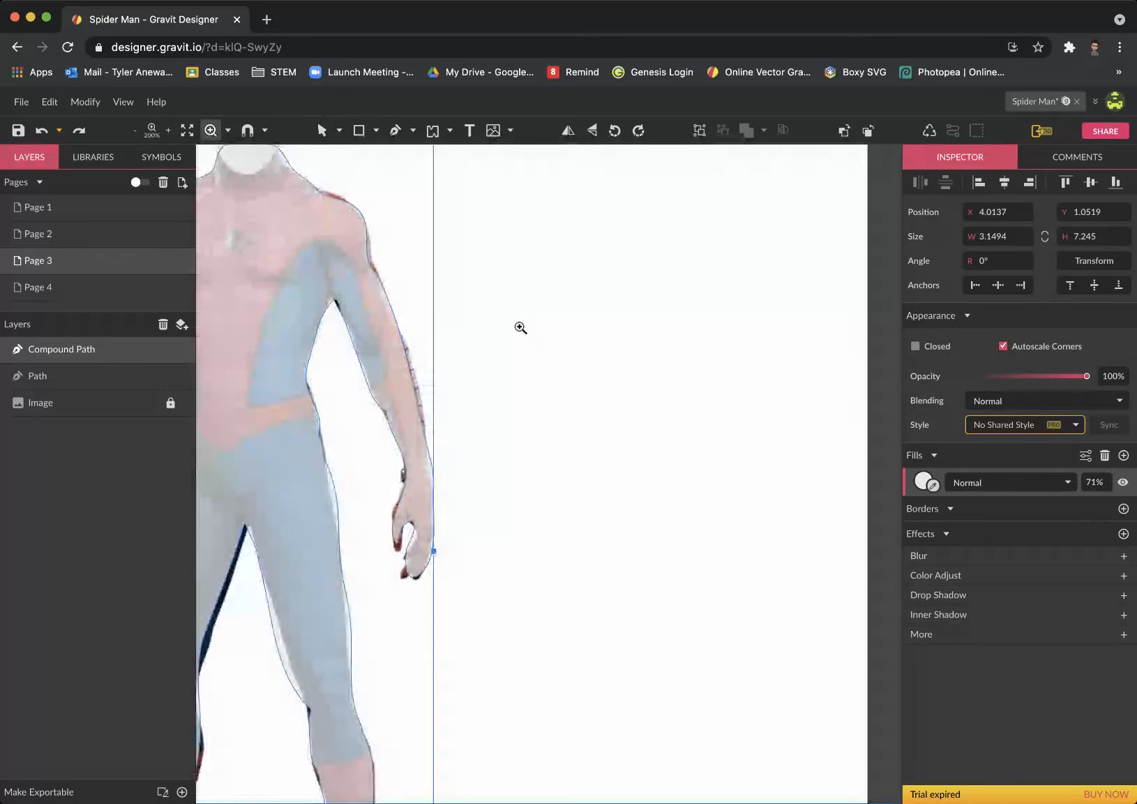
pyautogui.press('space')
pyautogui.moveTo(492, 357); pyautogui.dragTo(792, 348)
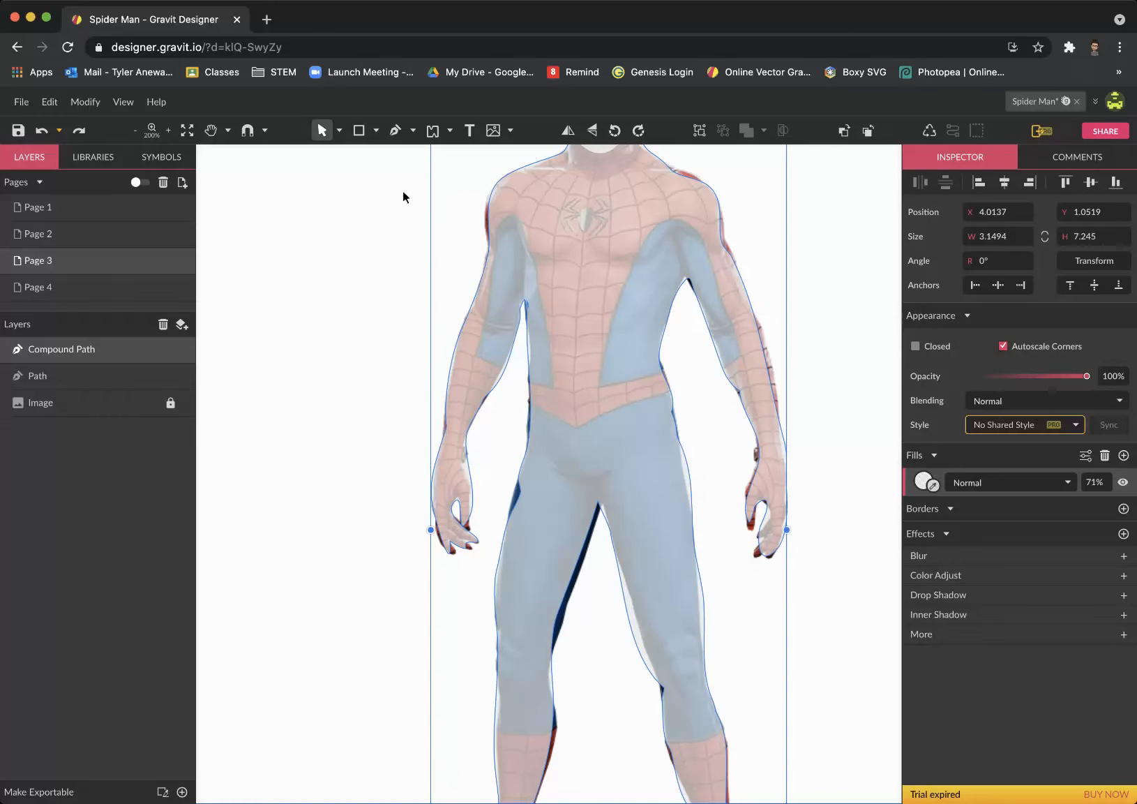
pyautogui.click(450, 131)
pyautogui.click(462, 157)
pyautogui.click(321, 131)
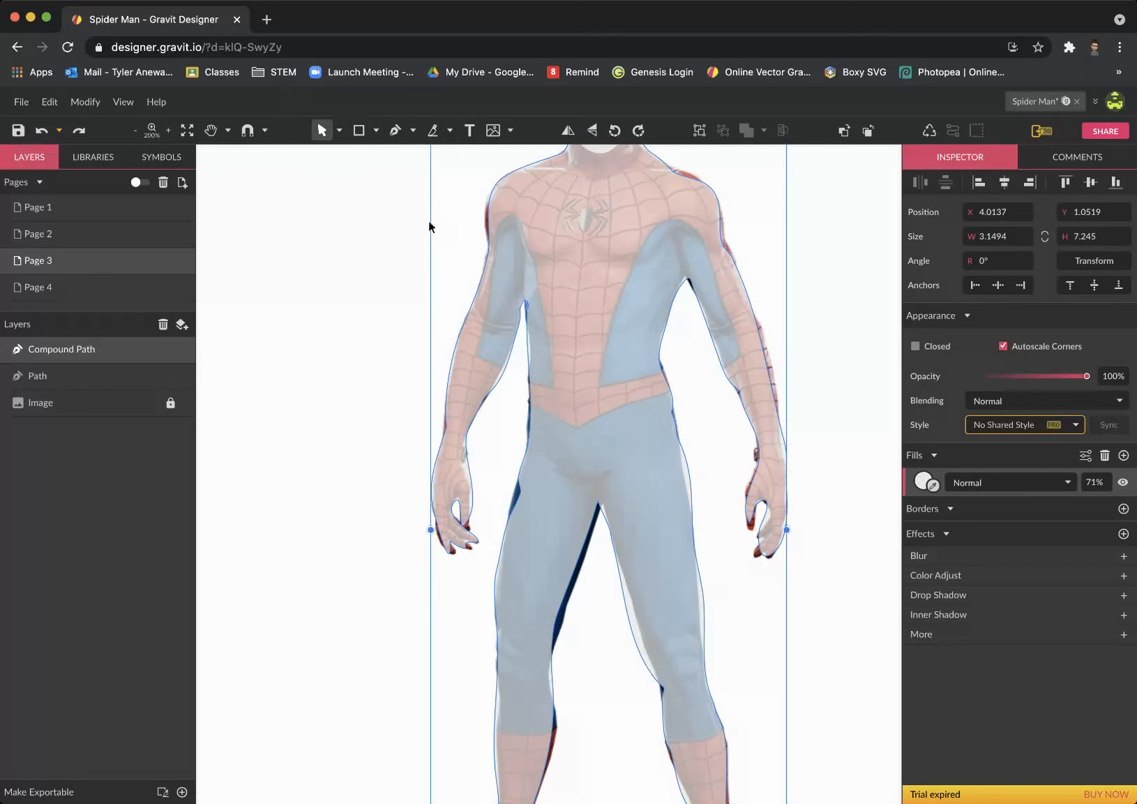
pyautogui.click(432, 131)
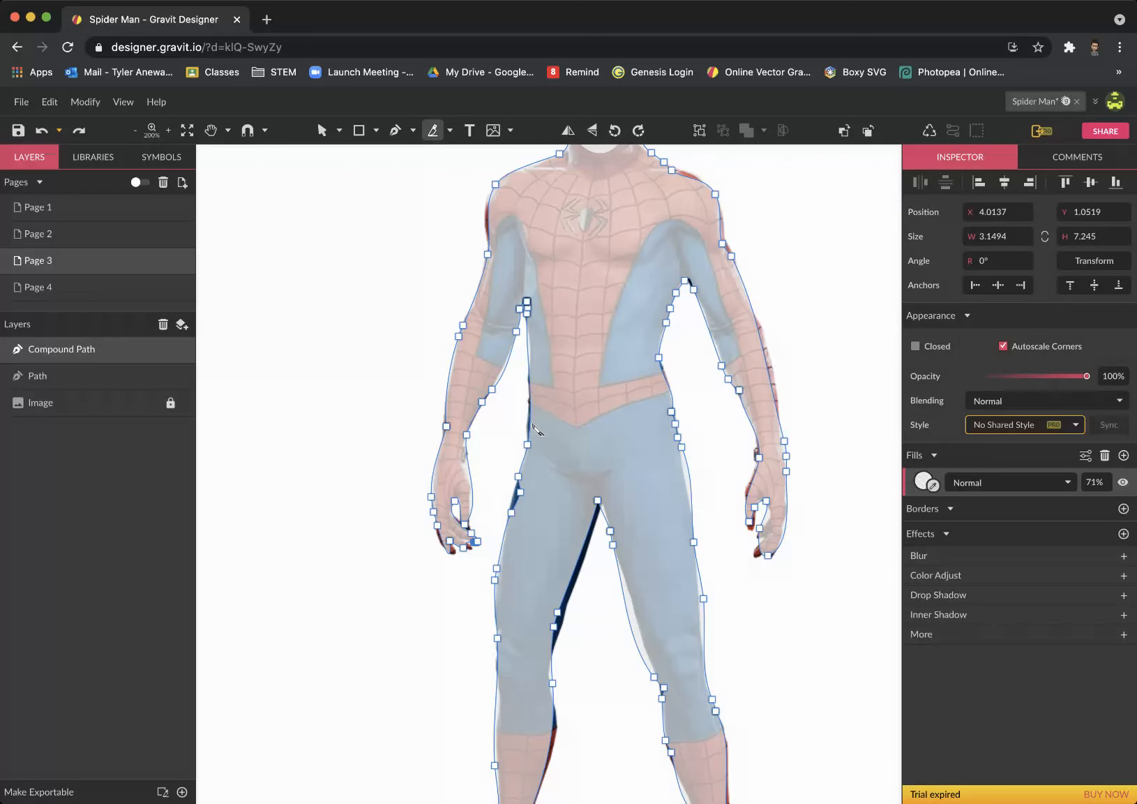
pyautogui.moveTo(512, 391); pyautogui.dragTo(577, 428)
pyautogui.click(576, 428)
pyautogui.doubleClick(691, 386)
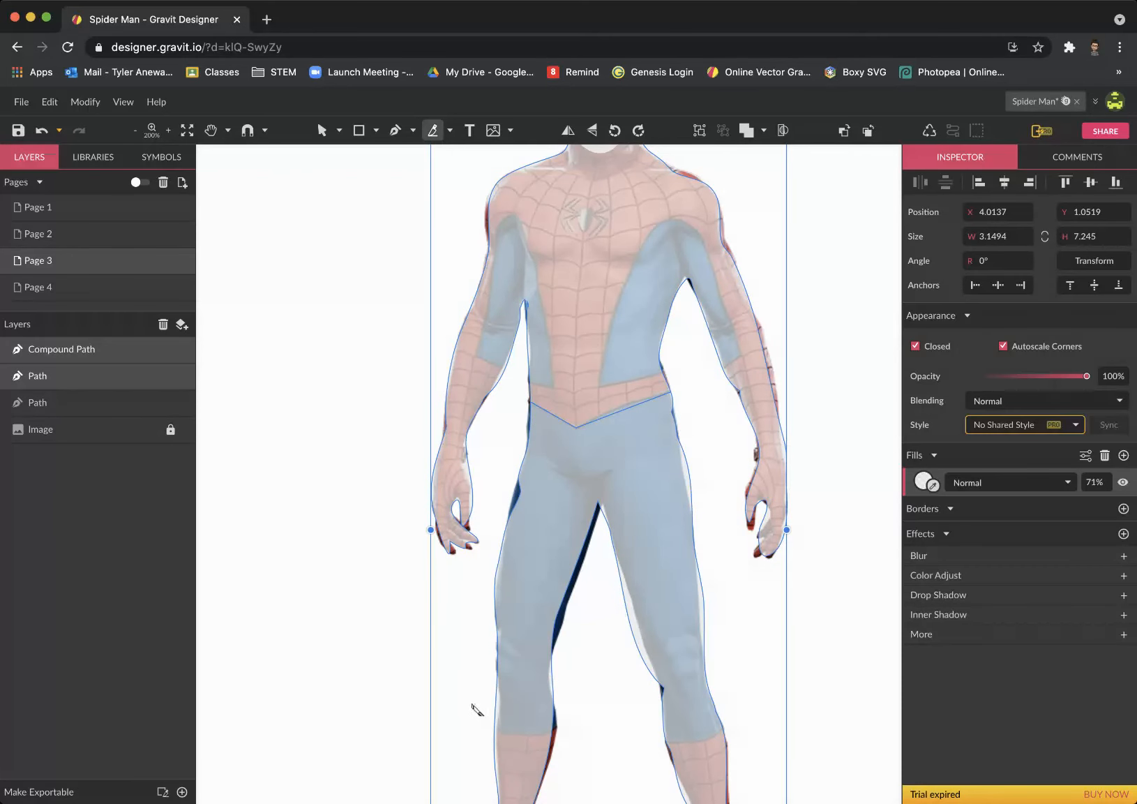
# - Cut both legs of the lower-body shape with curved Knife lines along the boot tops just below the knees
pyautogui.moveTo(475, 687); pyautogui.dragTo(482, 752)
pyautogui.click(589, 729)
pyautogui.doubleClick(588, 728)
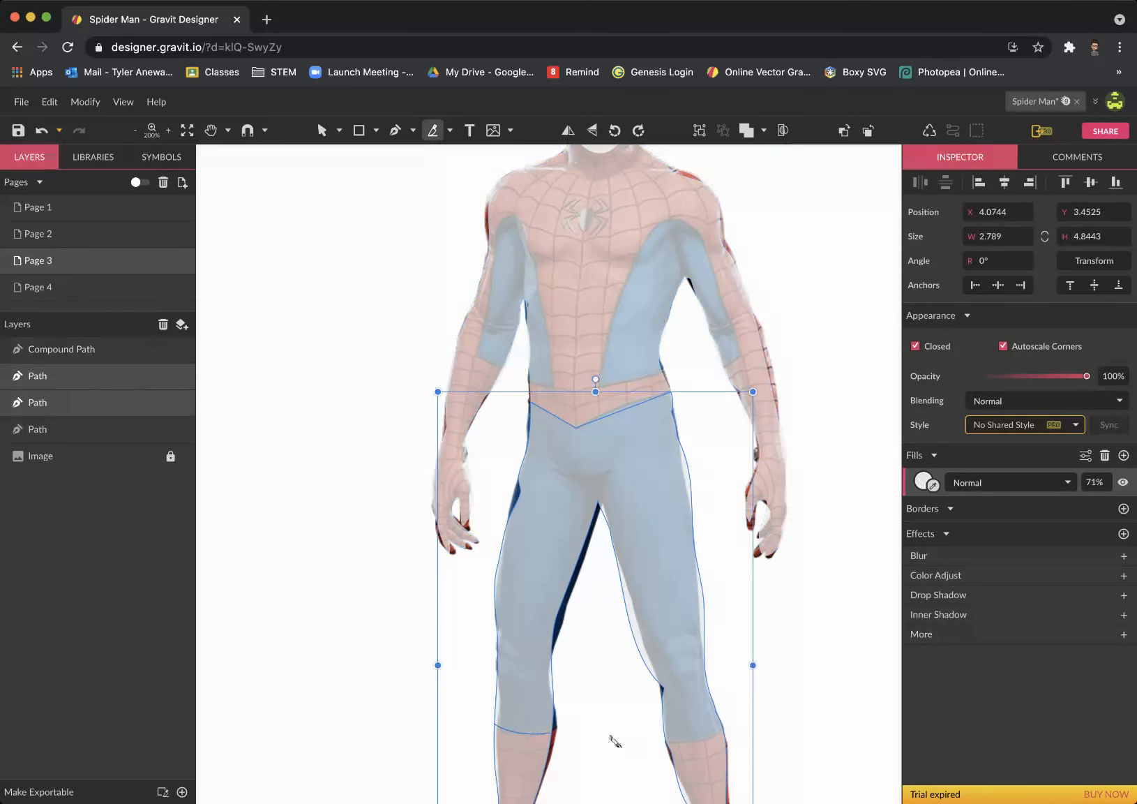
pyautogui.moveTo(642, 681); pyautogui.dragTo(647, 762)
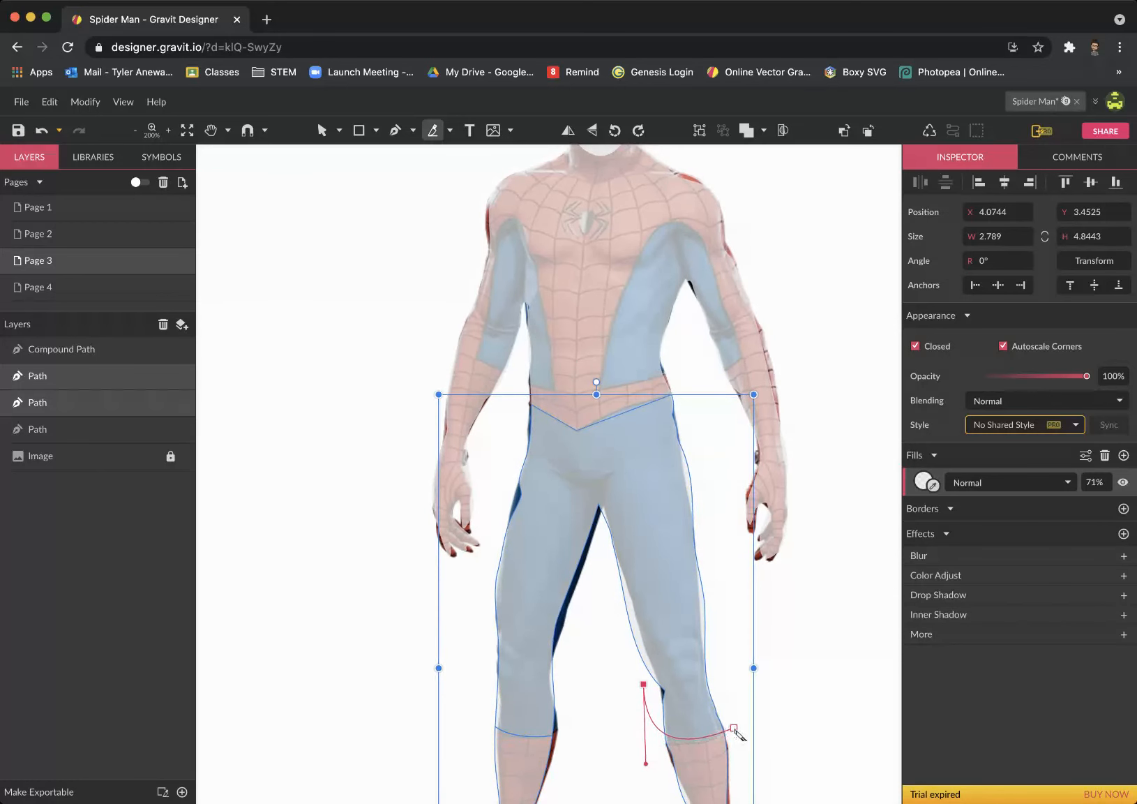
pyautogui.click(734, 728)
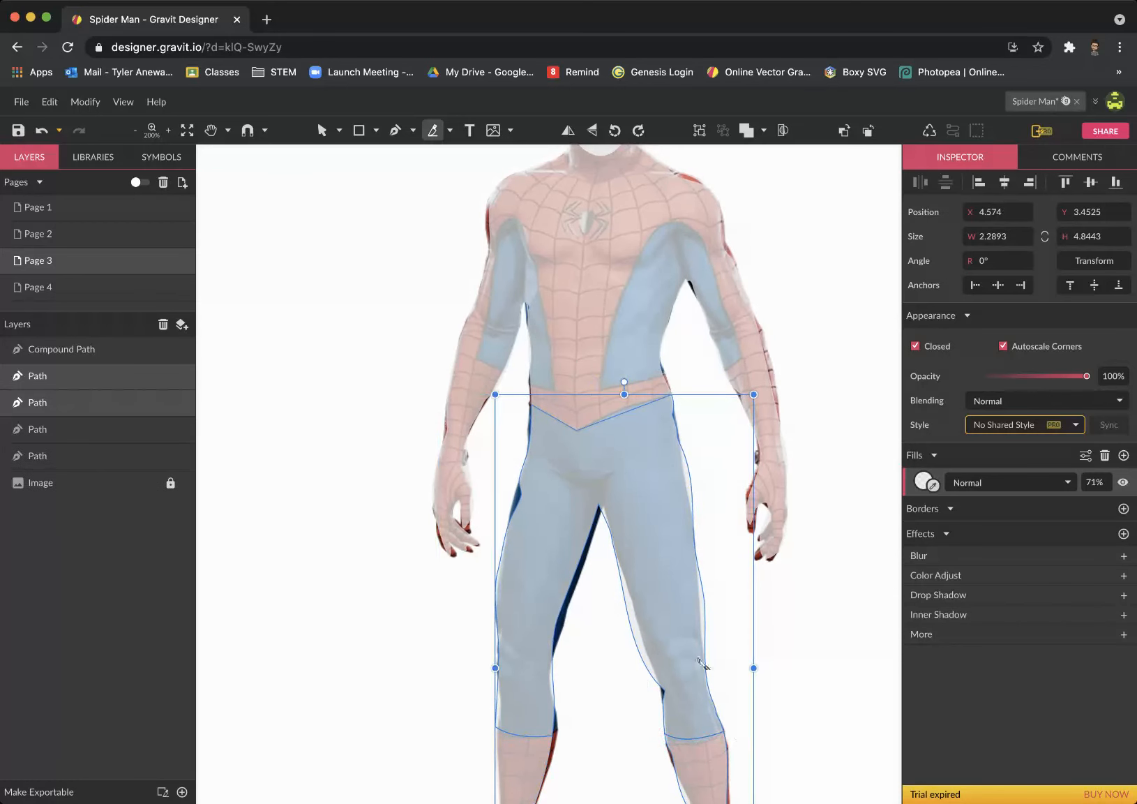
# - Fill the trousers shape with the dark navy sampled from the photo's uncovered inner thigh and deselect it
pyautogui.click(322, 130)
pyautogui.click(315, 337)
pyautogui.click(546, 558)
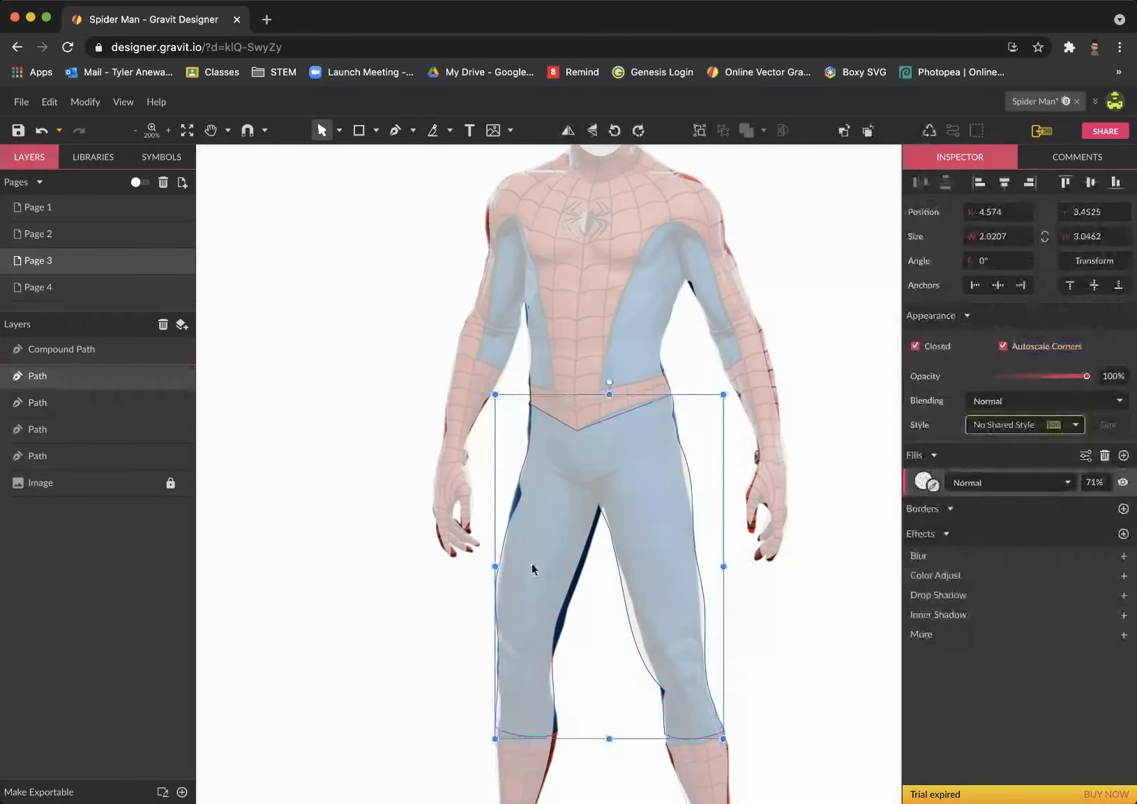
pyautogui.click(932, 484)
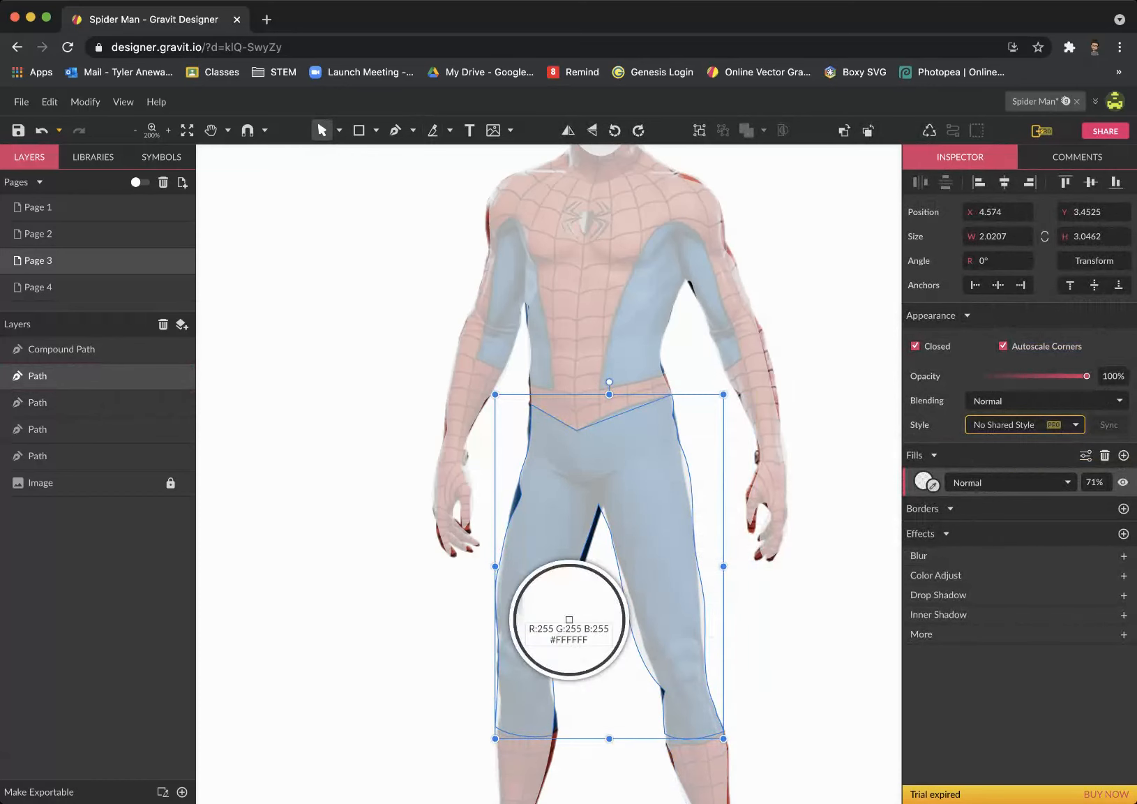
pyautogui.click(554, 609)
pyautogui.click(822, 548)
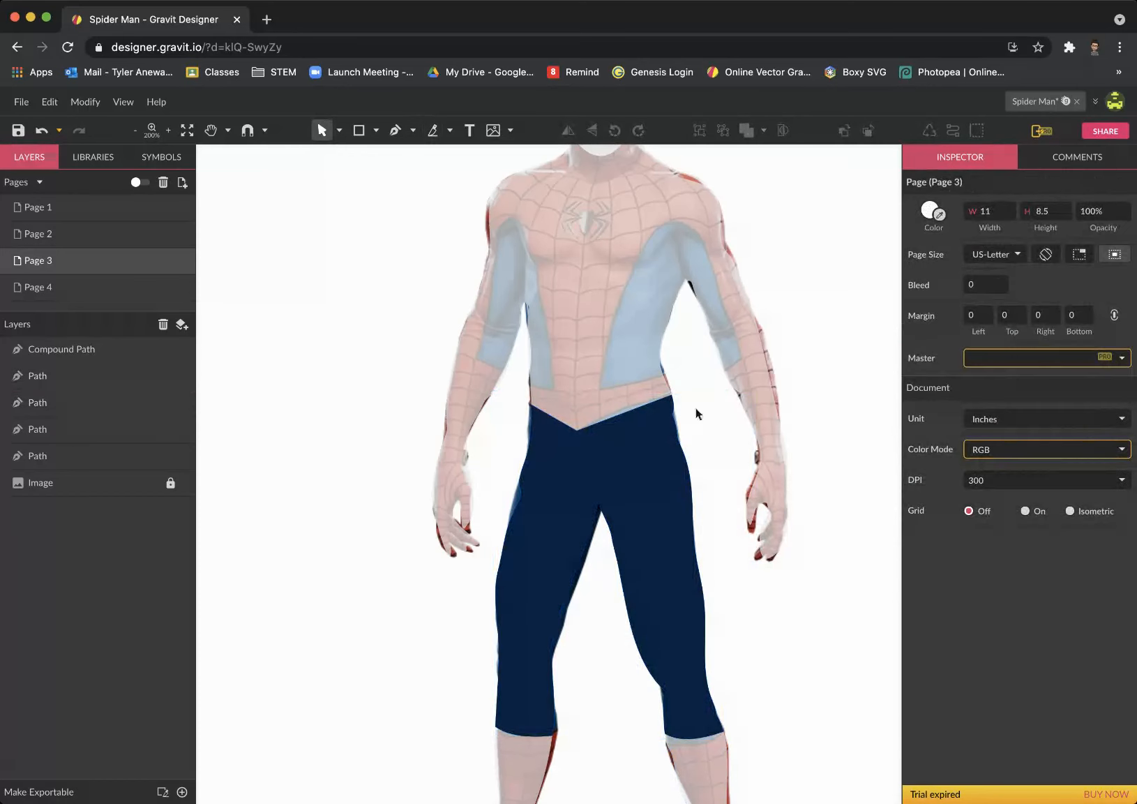
# - Fill the torso and arms shape with the red sampled from the photo's uncovered shoulder and set its fill opacity to 79%
pyautogui.click(605, 297)
pyautogui.click(935, 482)
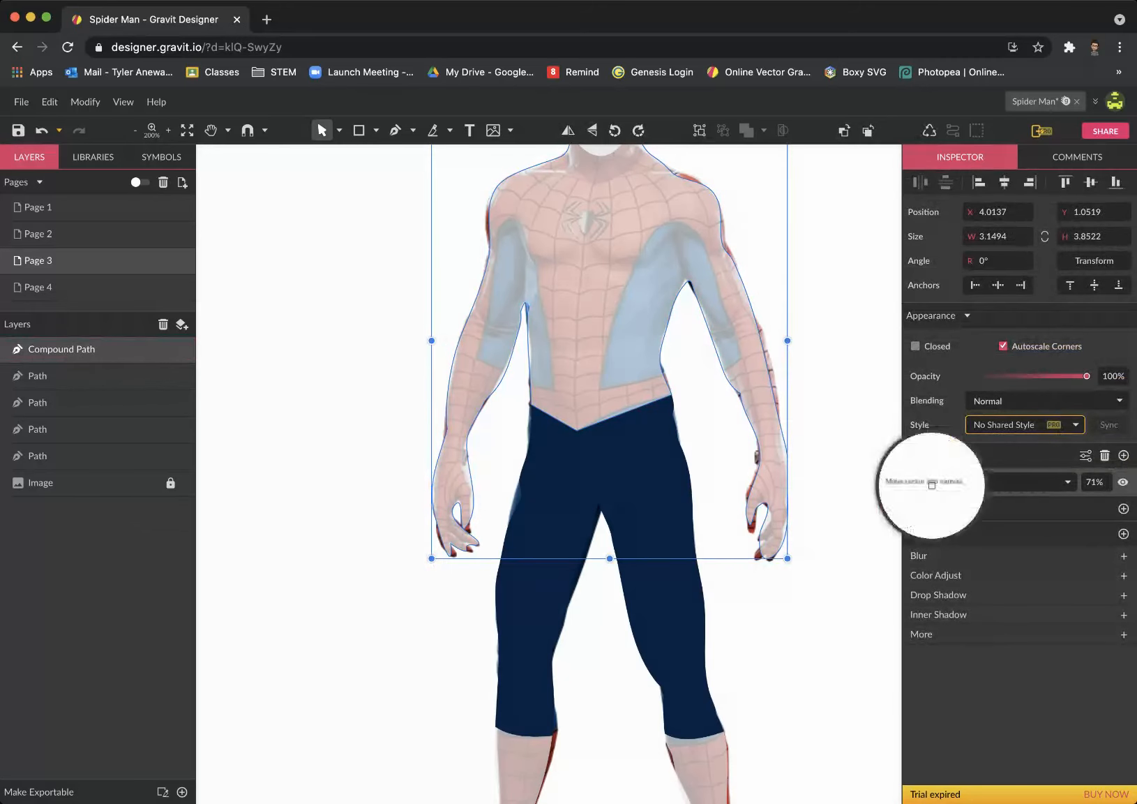
pyautogui.click(689, 178)
pyautogui.moveTo(1098, 482); pyautogui.dragTo(1098, 497)
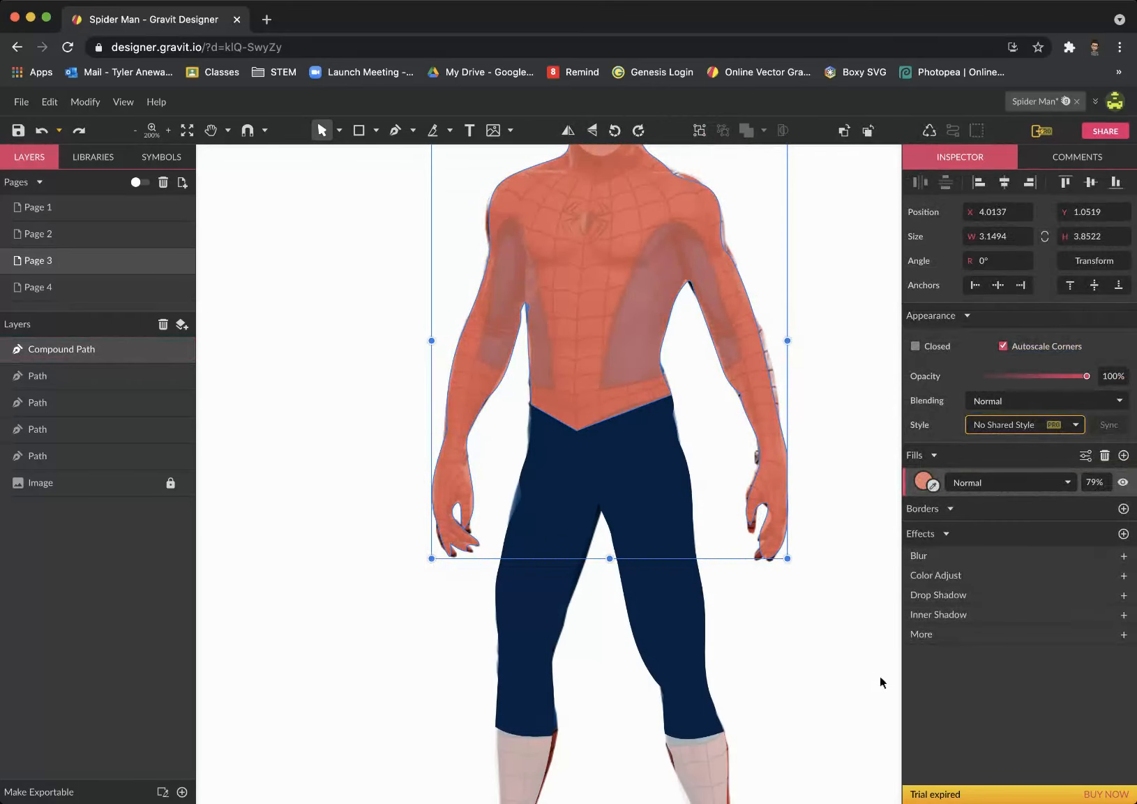
# - Try to fill both boot shapes with a colour sampled from the uncovered edge of the photo's left calf
pyautogui.scroll(-8, 880, 675)
pyautogui.click(691, 513)
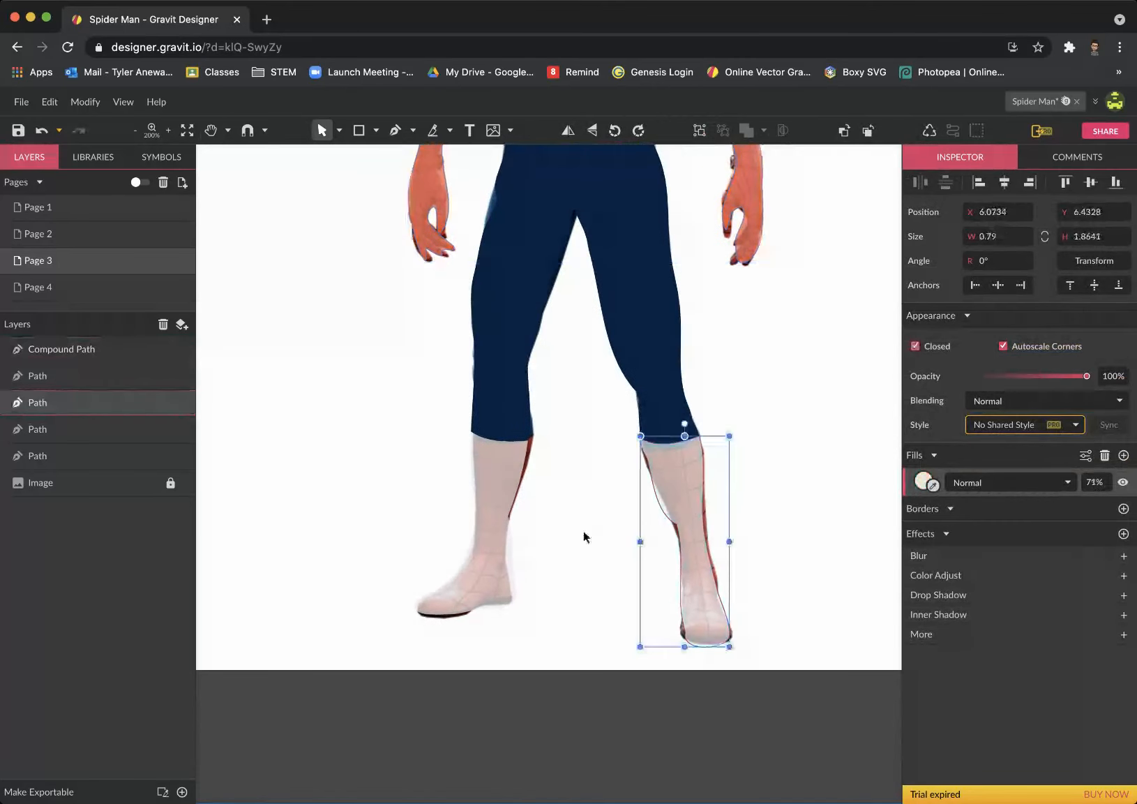
pyautogui.keyDown('shift'); pyautogui.click(498, 518); pyautogui.keyUp('shift')
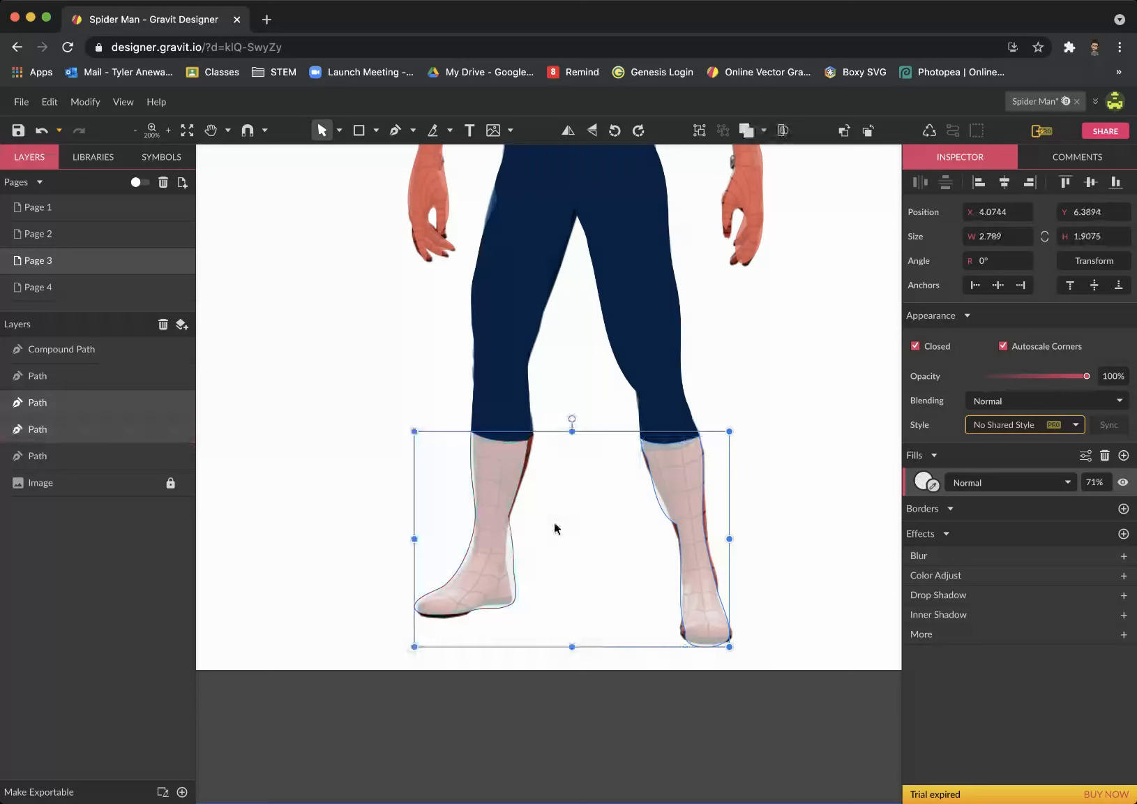
pyautogui.click(933, 486)
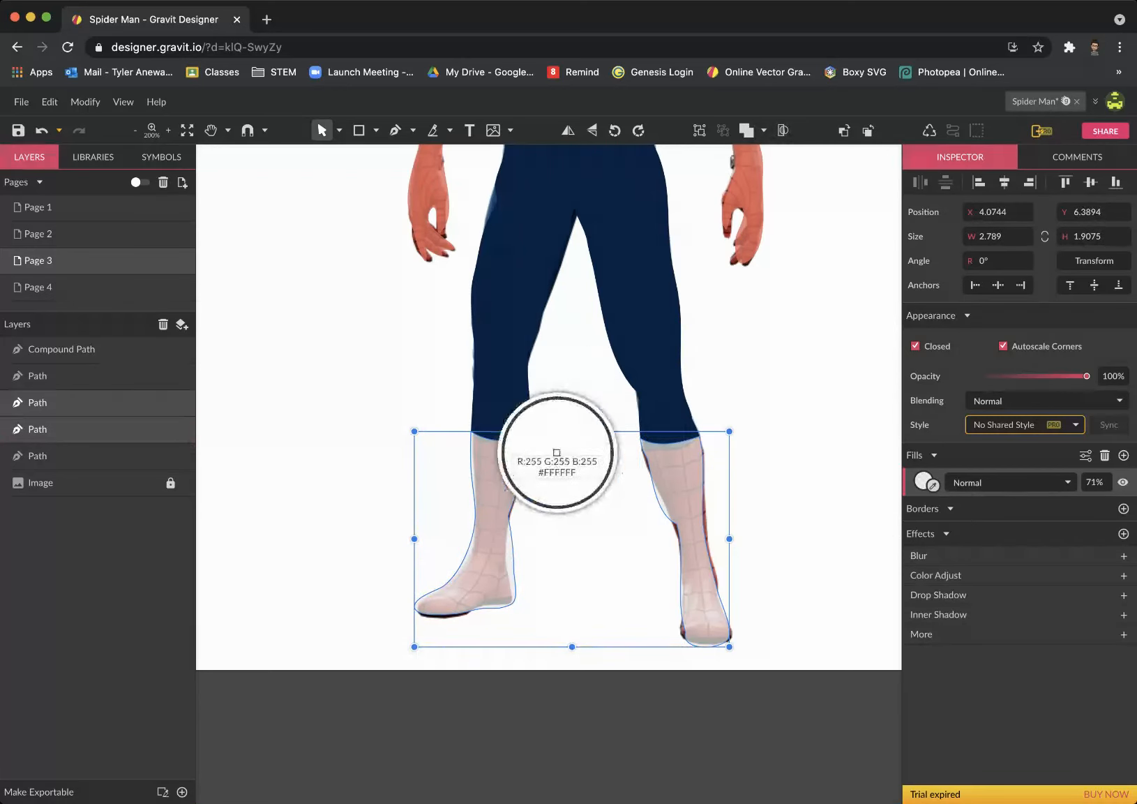
pyautogui.click(528, 463)
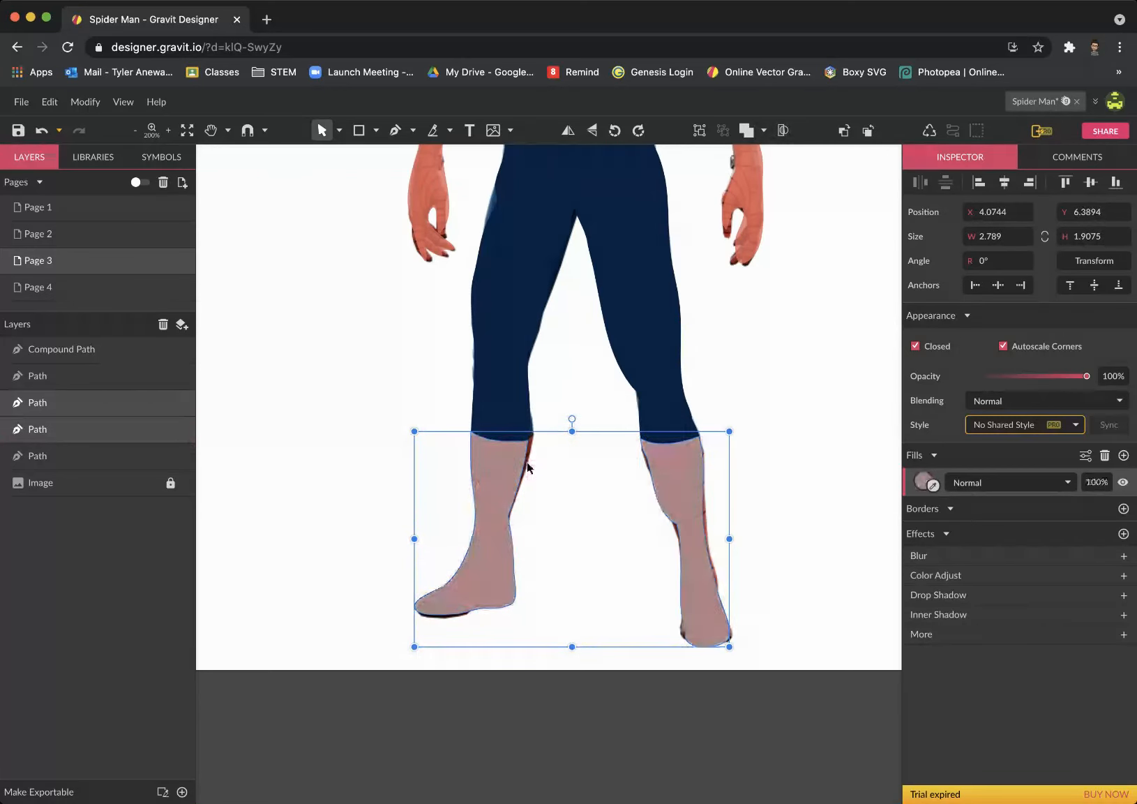
pyautogui.click(824, 382)
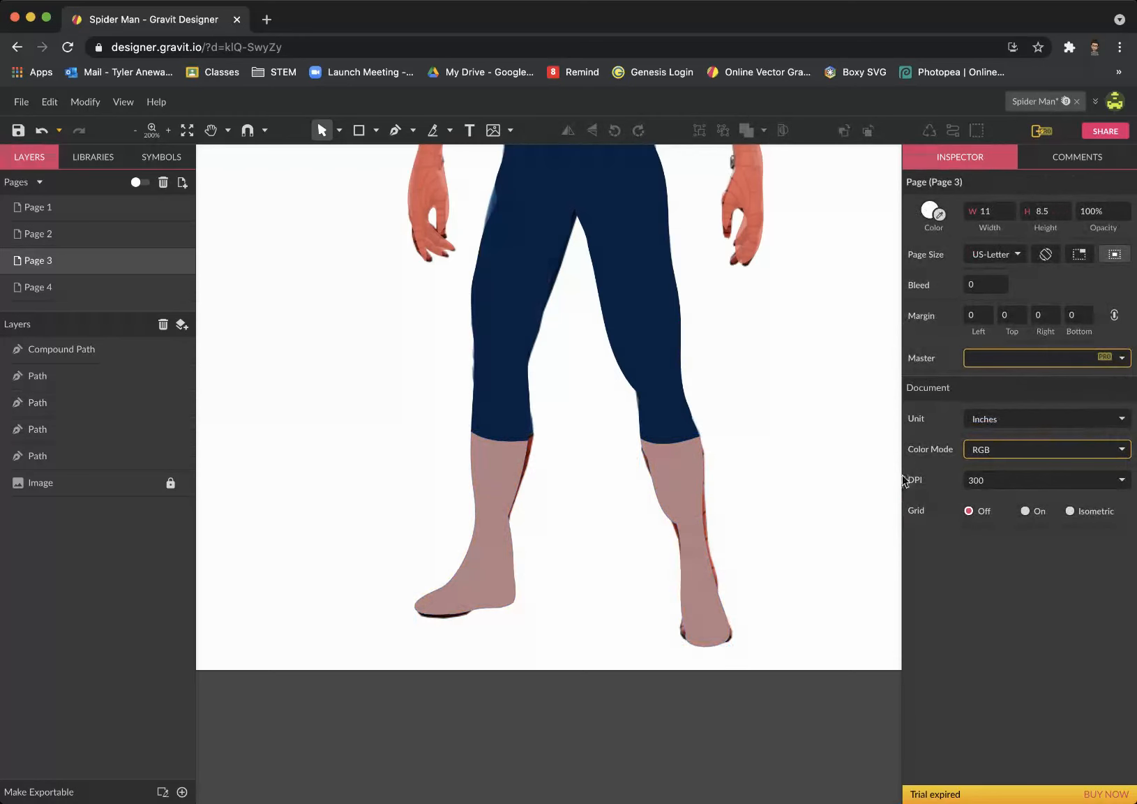
# - Fill both boot shapes with the dark red sampled from the photo's uncovered calf edge and deselect them
pyautogui.click(698, 518)
pyautogui.click(497, 515)
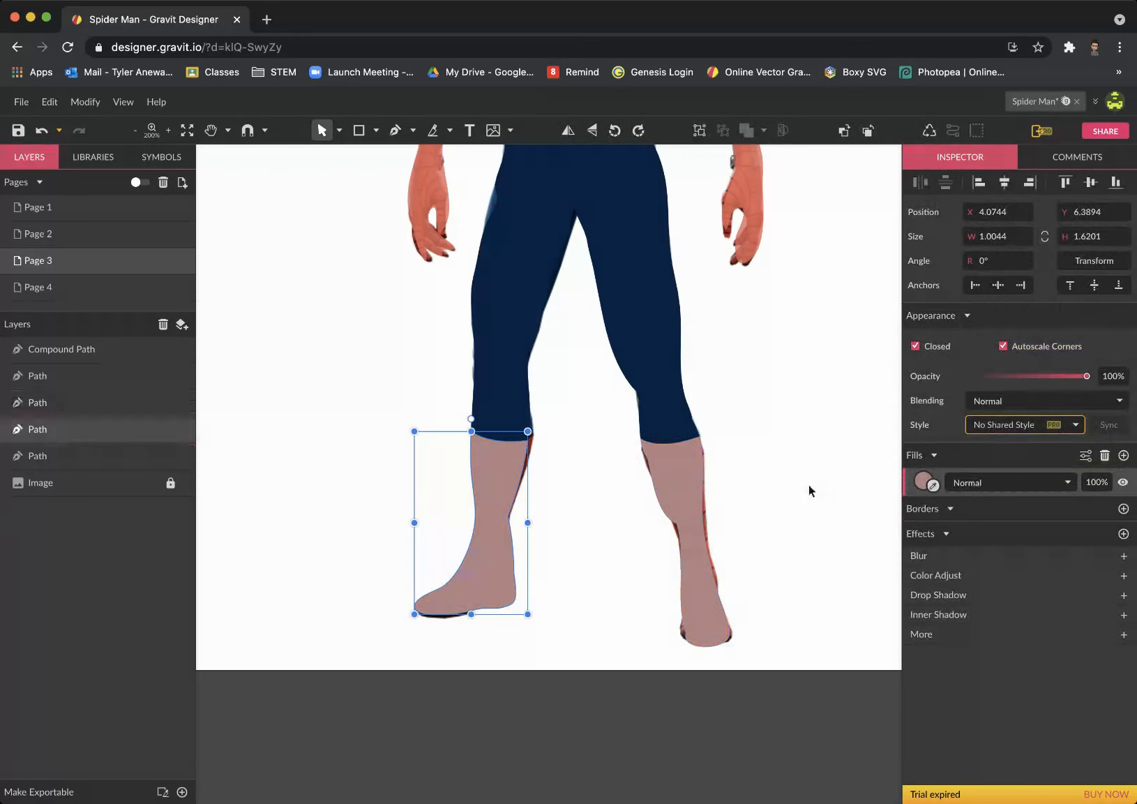
pyautogui.keyDown('shift'); pyautogui.click(681, 496); pyautogui.keyUp('shift')
pyautogui.click(933, 484)
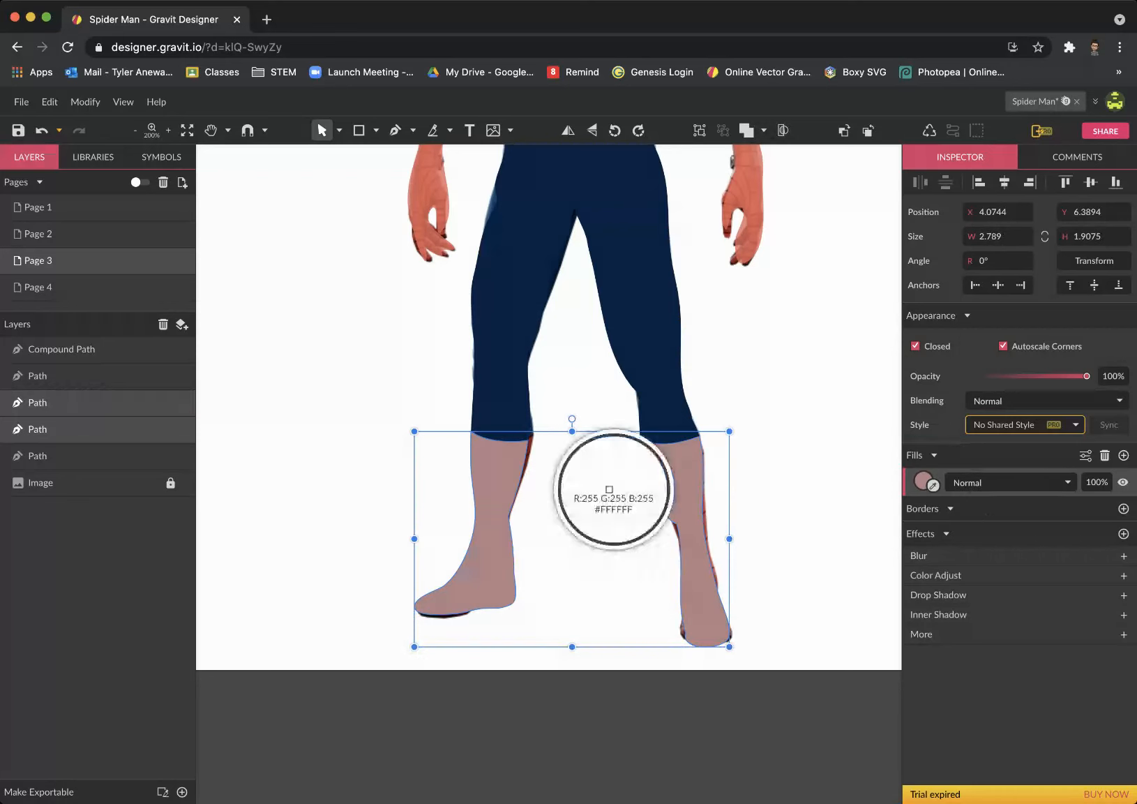
pyautogui.click(529, 452)
pyautogui.click(817, 465)
# - Cut the blue side and inner-sleeve panel on the left out of the torso shape with the Knife, following its outline in the photo
pyautogui.press('z')
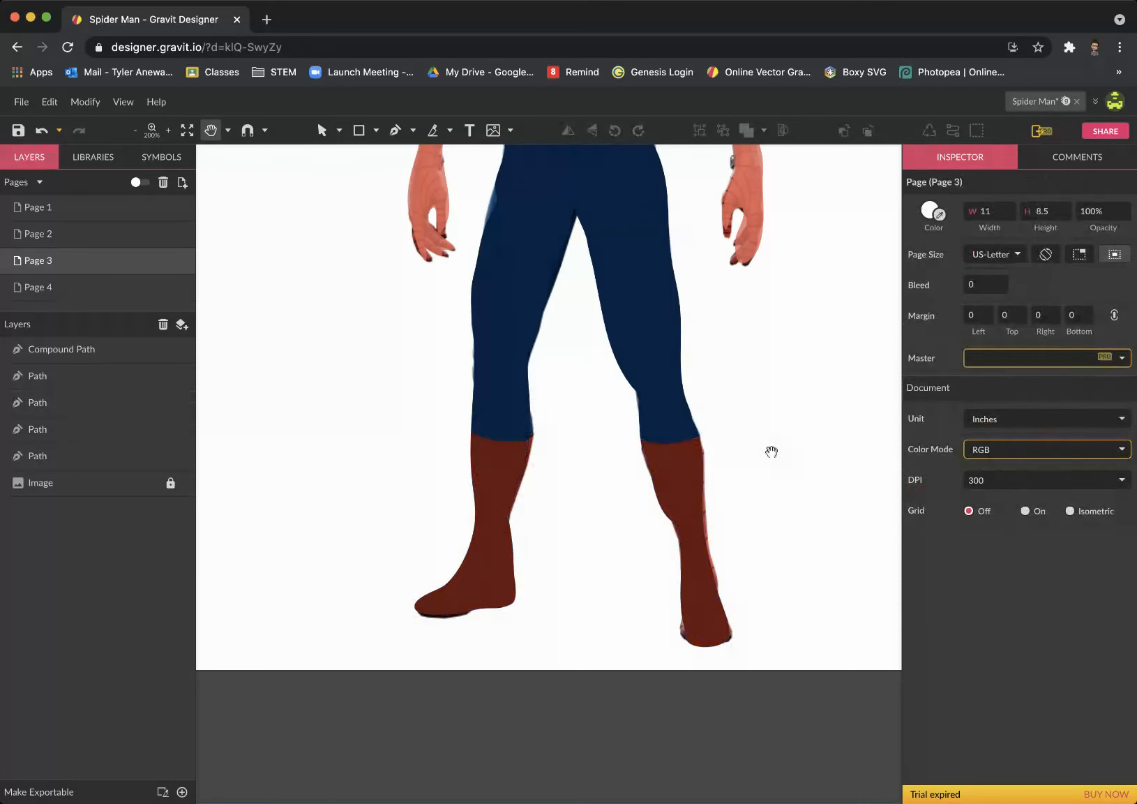
pyautogui.keyDown('alt'); pyautogui.click(772, 450); pyautogui.keyUp('alt')
pyautogui.keyDown('alt'); pyautogui.click(772, 450); pyautogui.keyUp('alt')
pyautogui.keyDown('alt'); pyautogui.click(773, 450); pyautogui.keyUp('alt')
pyautogui.press('space')
pyautogui.moveTo(790, 419); pyautogui.dragTo(604, 545)
pyautogui.click(500, 475)
pyautogui.click(495, 452)
pyautogui.press('space')
pyautogui.moveTo(736, 700); pyautogui.dragTo(696, 774)
pyautogui.press('v')
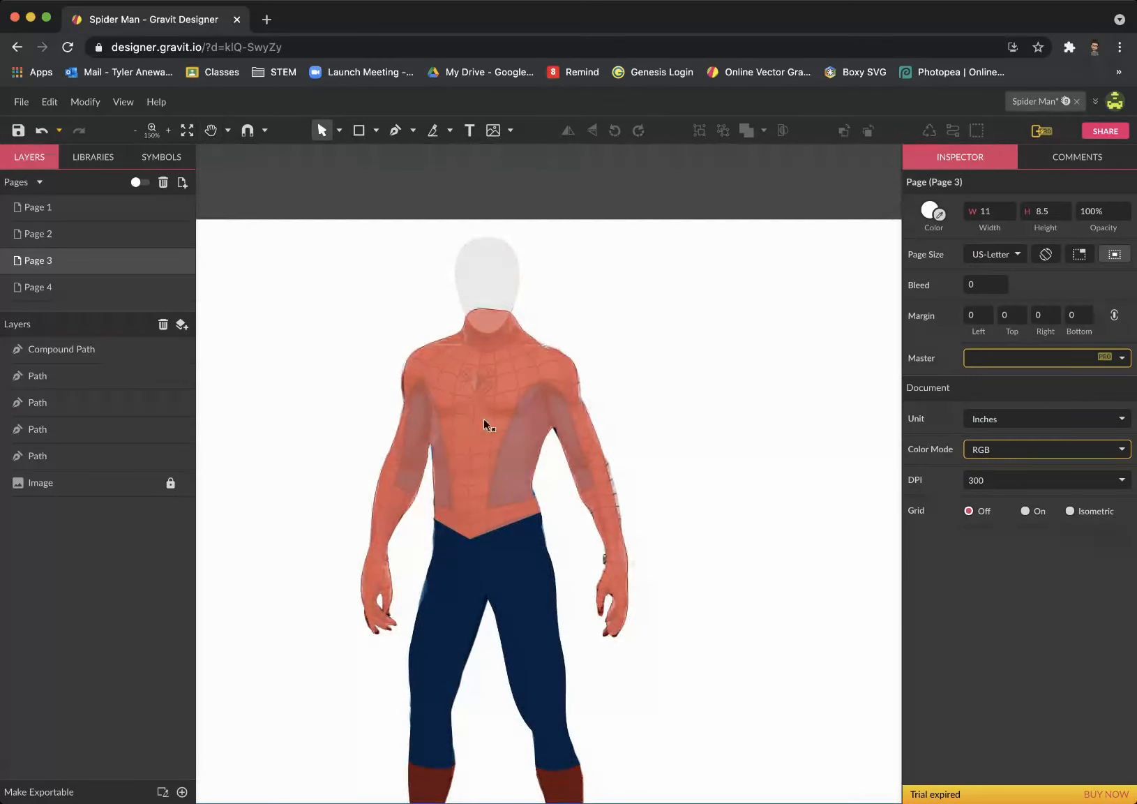
pyautogui.click(484, 408)
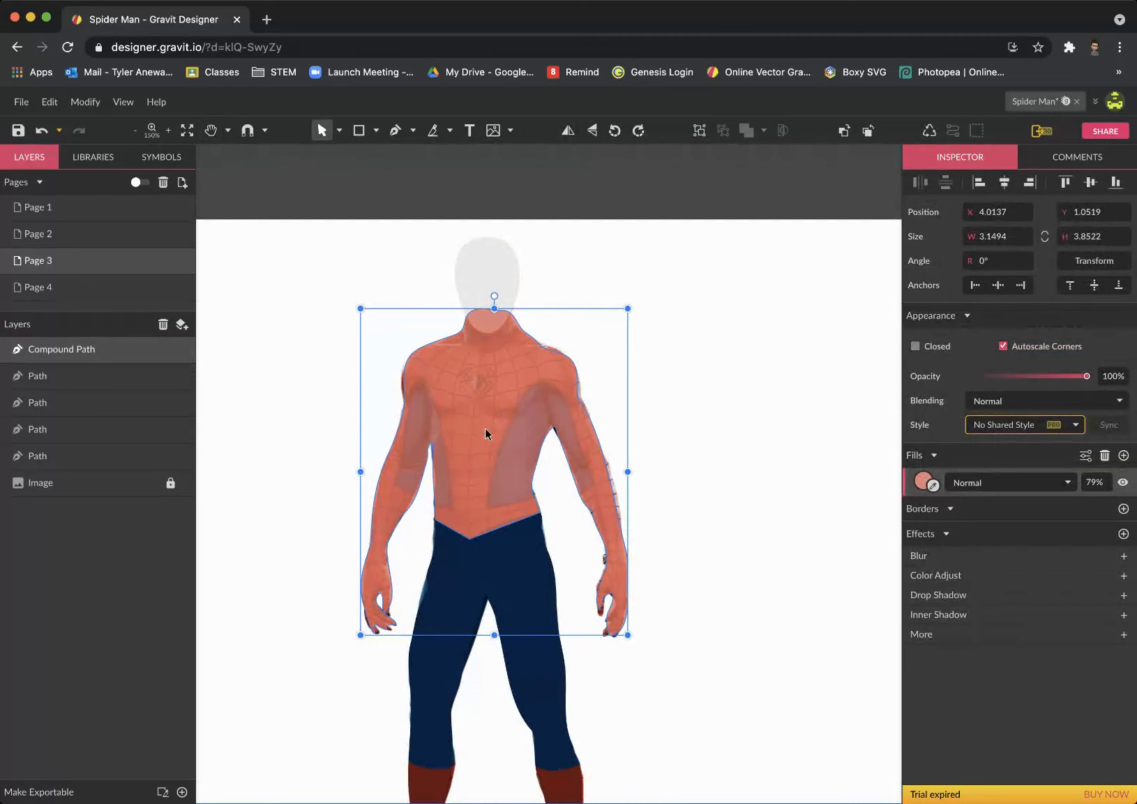
pyautogui.press('super+space')
pyautogui.click(457, 405)
pyautogui.click(457, 406)
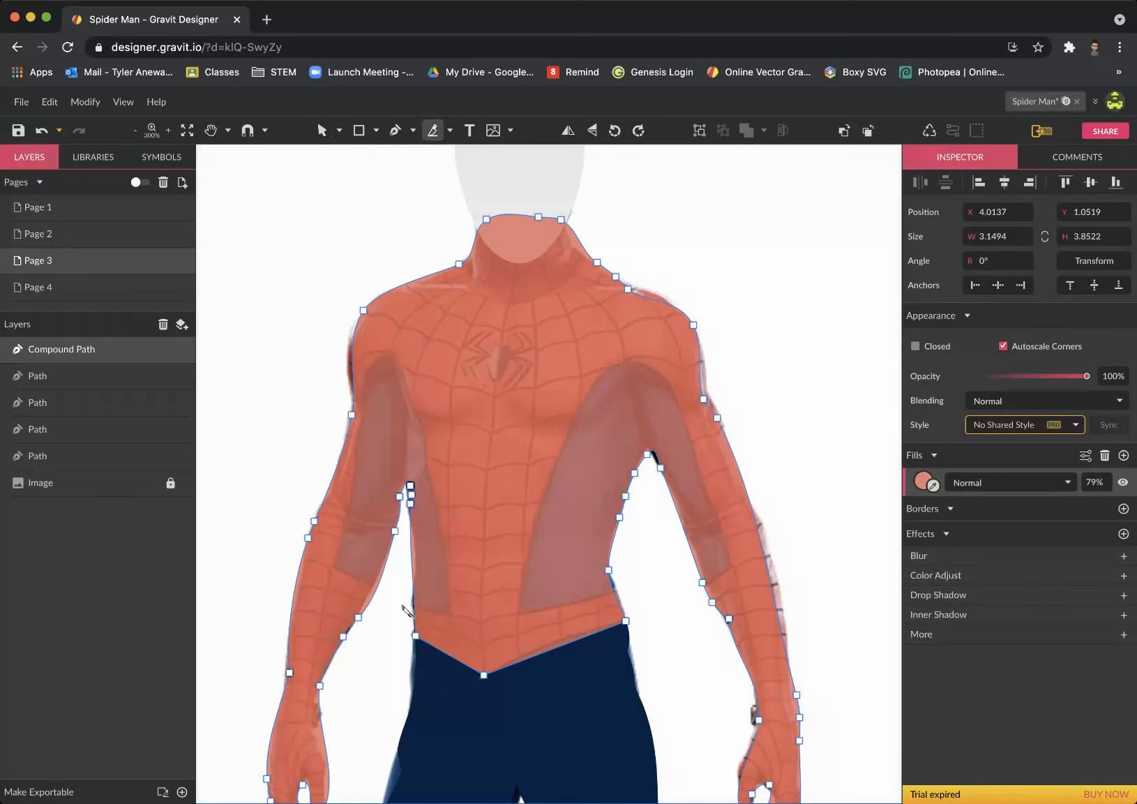
pyautogui.moveTo(402, 605); pyautogui.dragTo(445, 611)
pyautogui.click(439, 512)
pyautogui.click(390, 357)
pyautogui.click(352, 458)
pyautogui.click(331, 566)
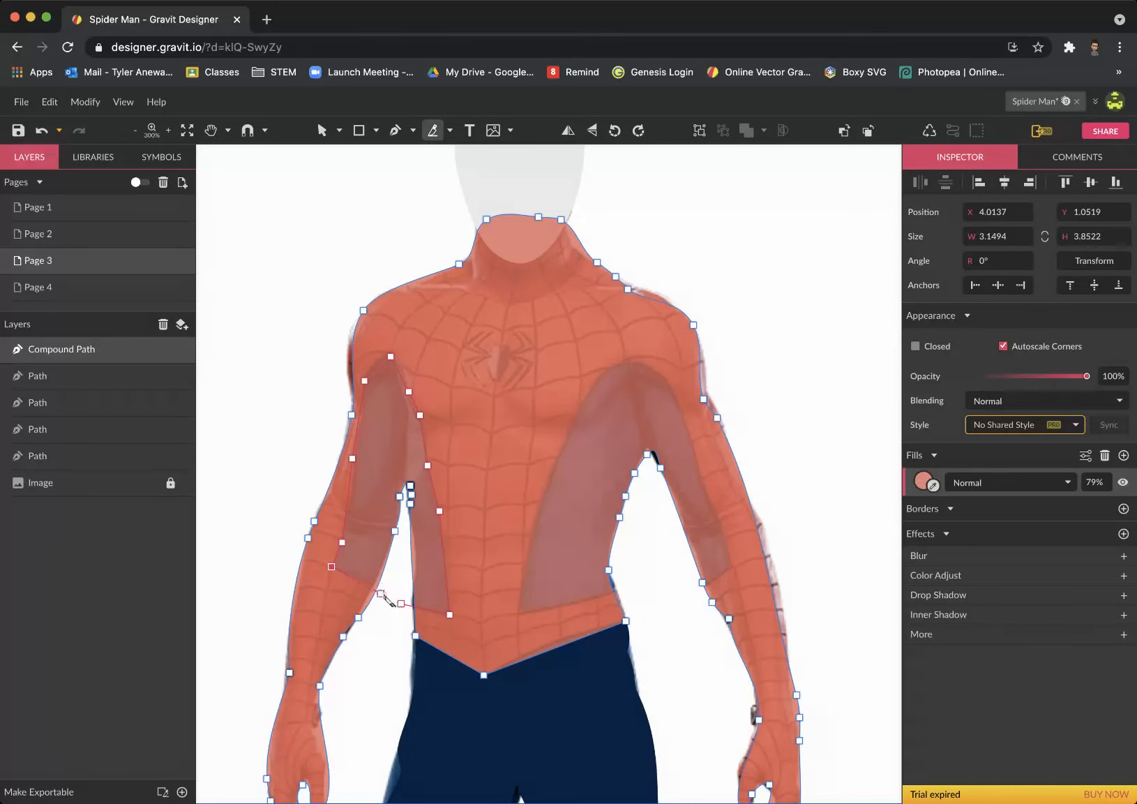
pyautogui.press('Escape')
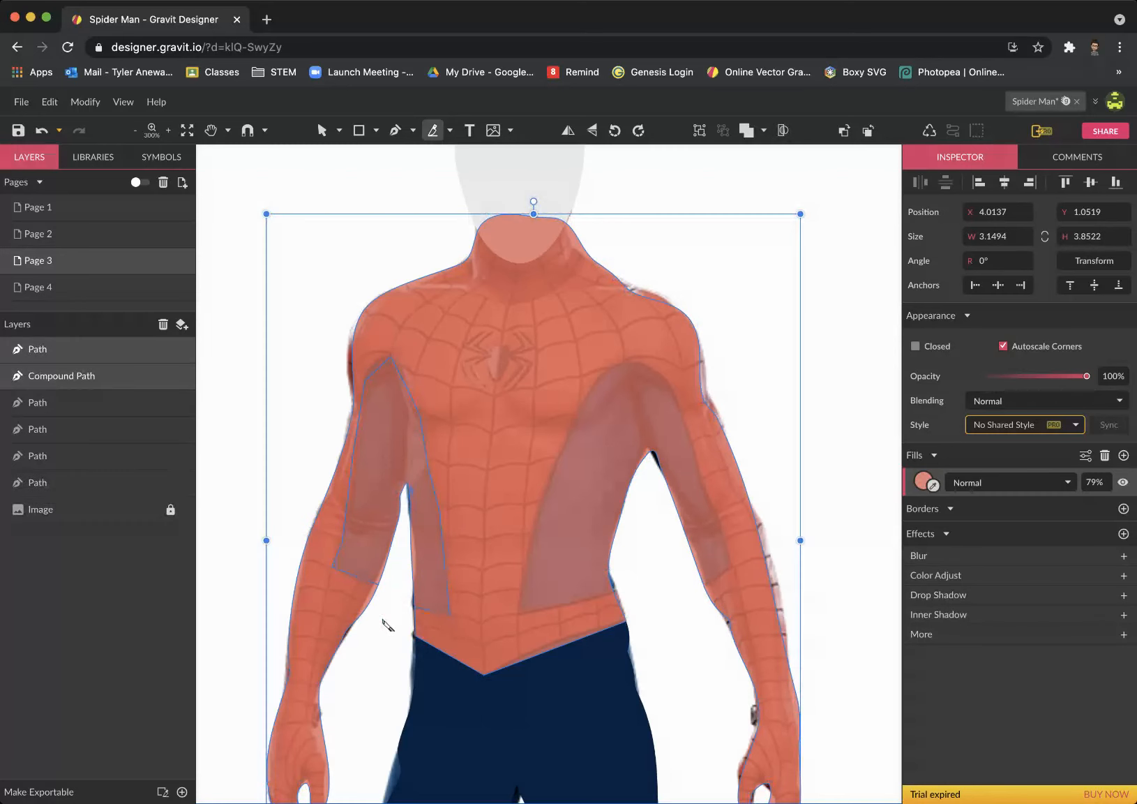
# - Cut the matching blue side and inner-sleeve panel on the right out of the torso shape with the Knife
pyautogui.click(631, 586)
pyautogui.click(514, 614)
pyautogui.click(644, 362)
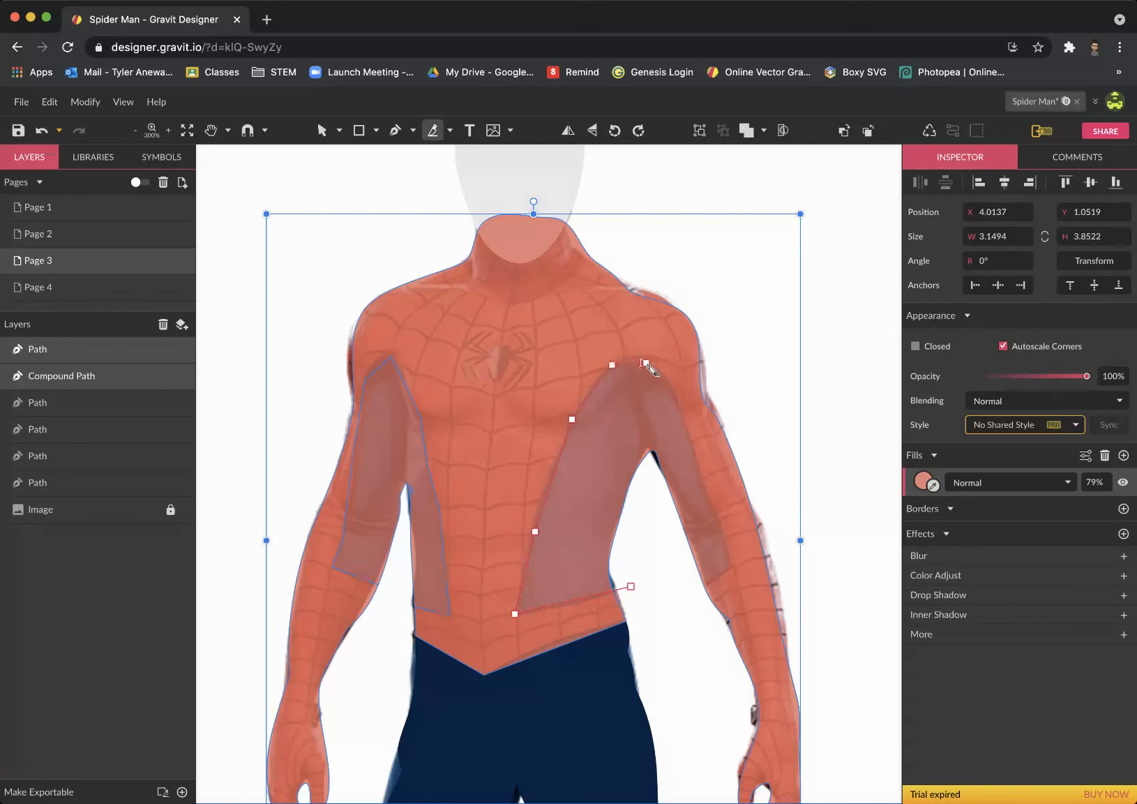
pyautogui.click(674, 392)
pyautogui.click(697, 464)
pyautogui.click(721, 522)
pyautogui.doubleClick(685, 596)
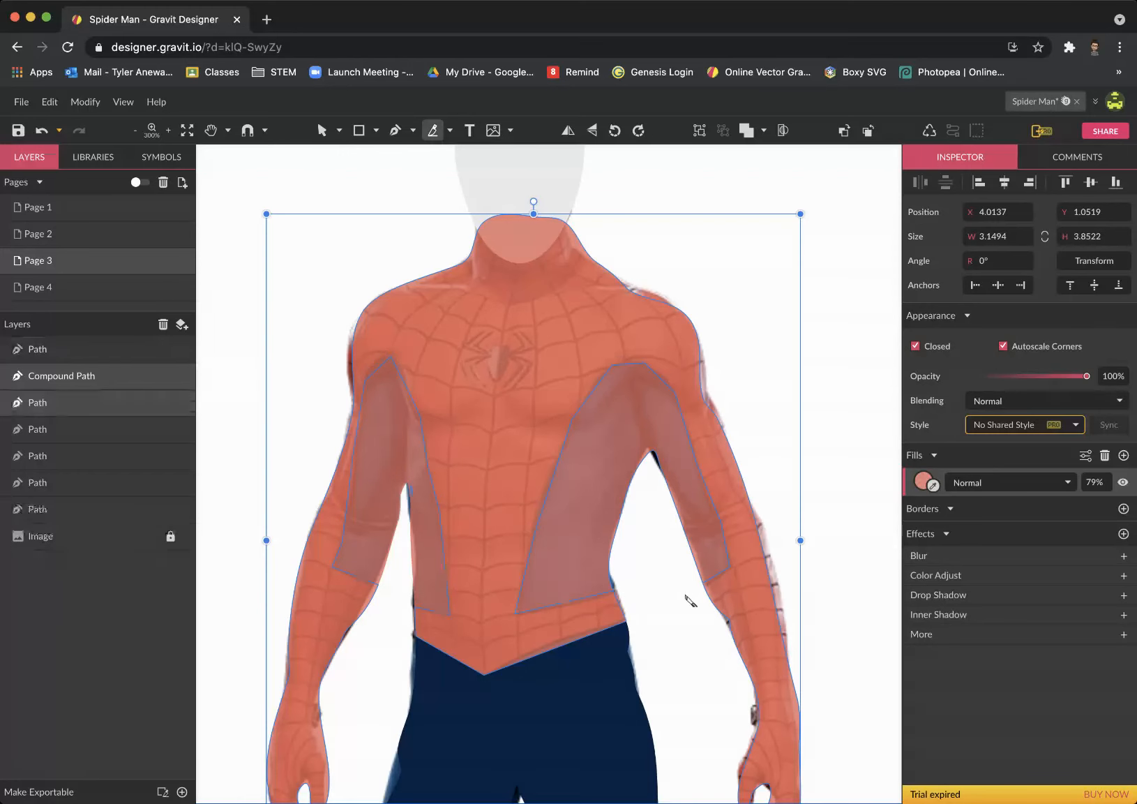
# - Fill both side and sleeve panels with the navy sampled from the trousers and deselect them
pyautogui.click(320, 132)
pyautogui.click(307, 168)
pyautogui.click(385, 485)
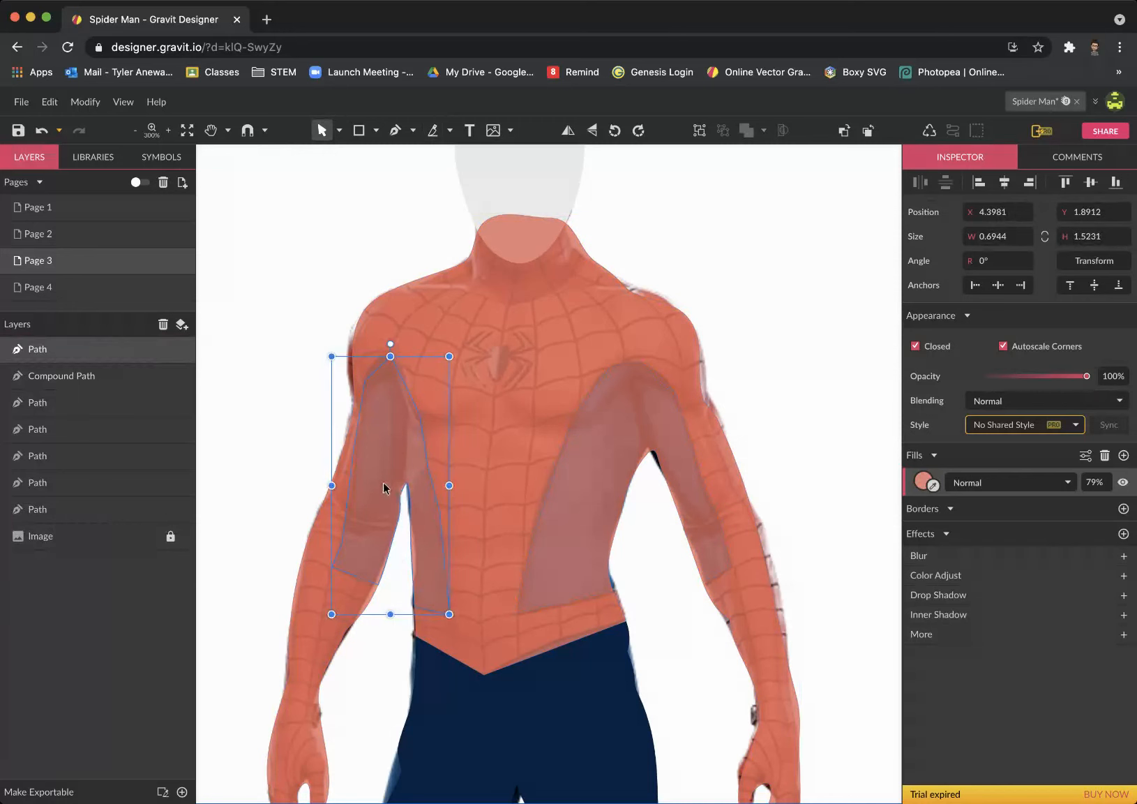
pyautogui.keyDown('shift'); pyautogui.click(566, 538); pyautogui.keyUp('shift')
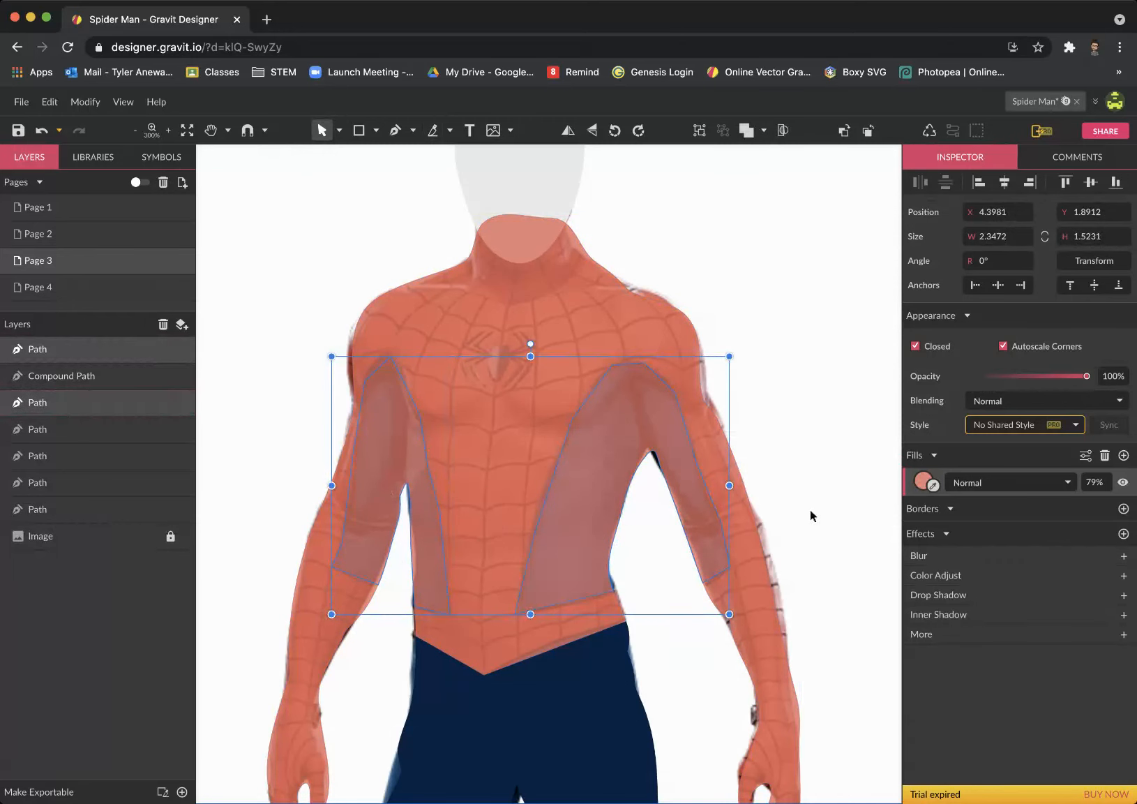
pyautogui.click(932, 484)
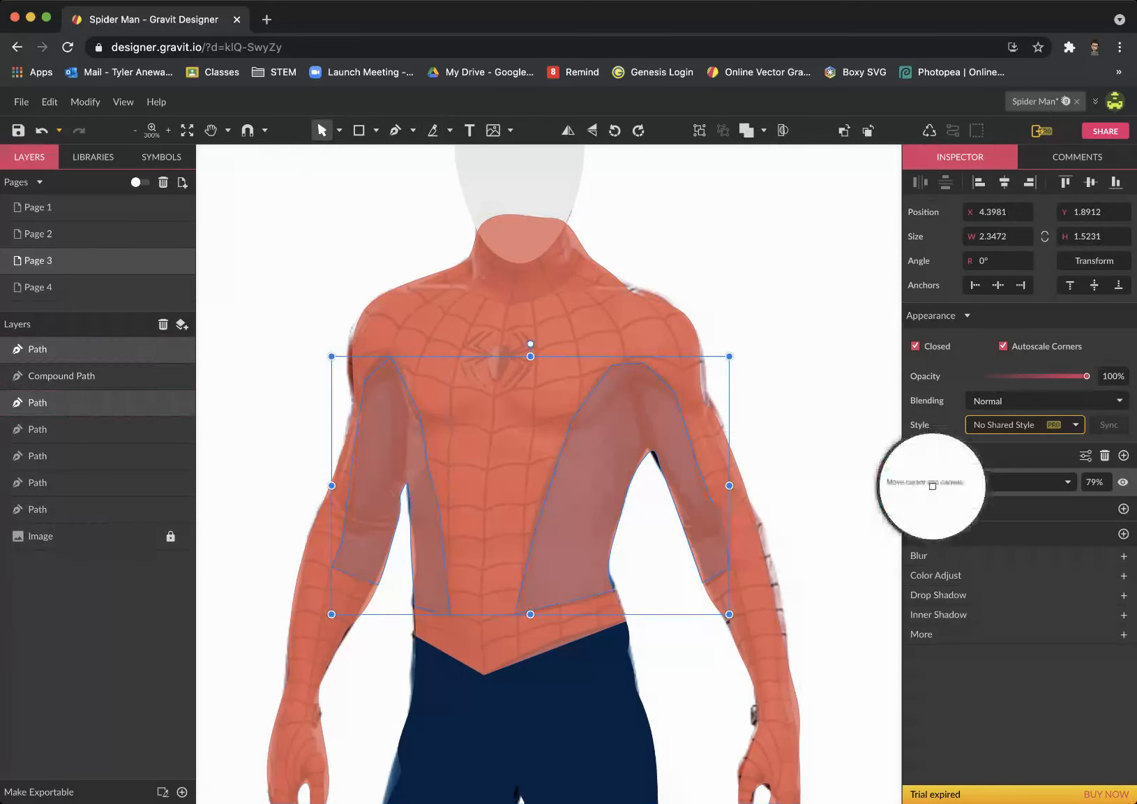
pyautogui.click(585, 743)
pyautogui.click(649, 534)
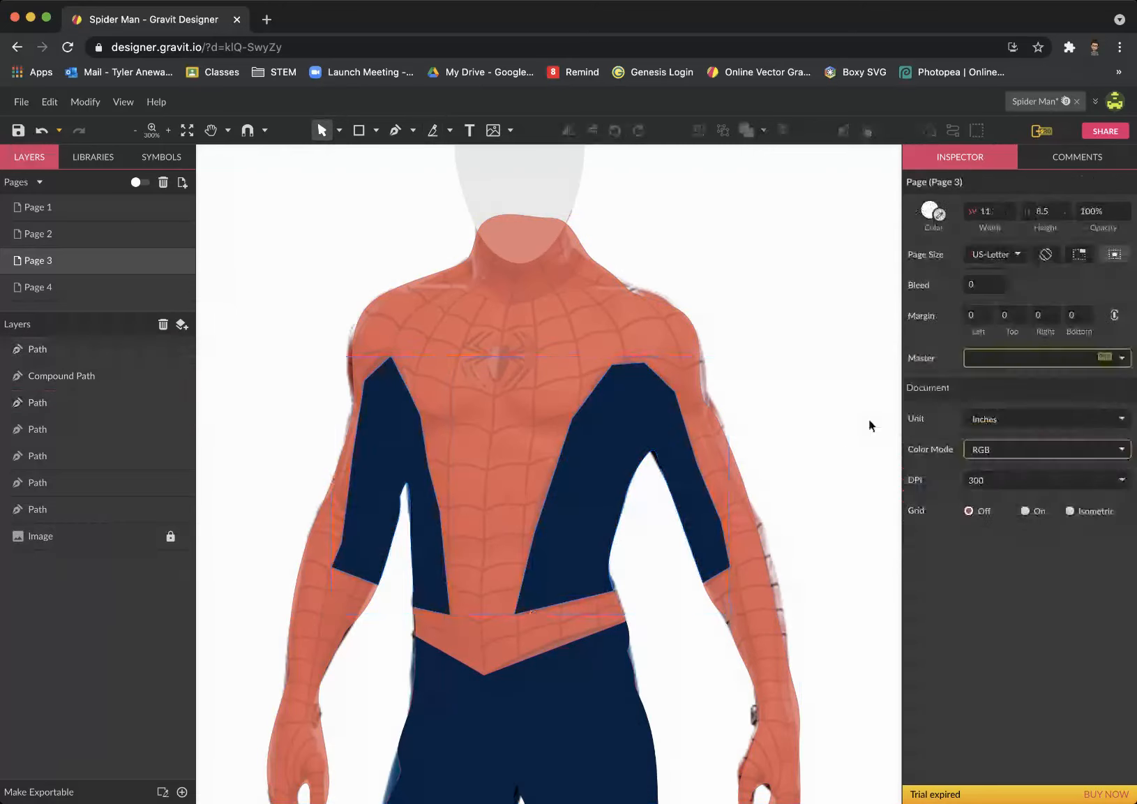
# - Fill the torso and arms shape with the dark red sampled from the boot and deselect it
pyautogui.scroll(-3, 528, 538)
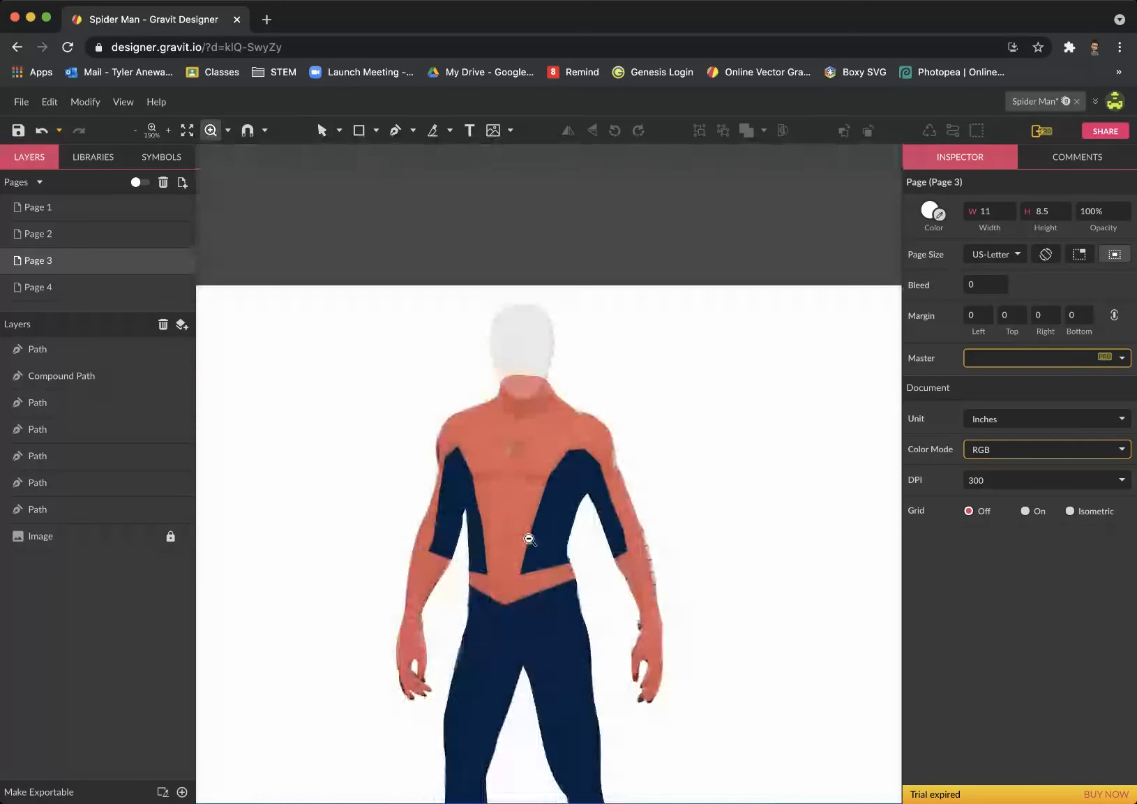
pyautogui.click(501, 473)
pyautogui.scroll(-5, 757, 625)
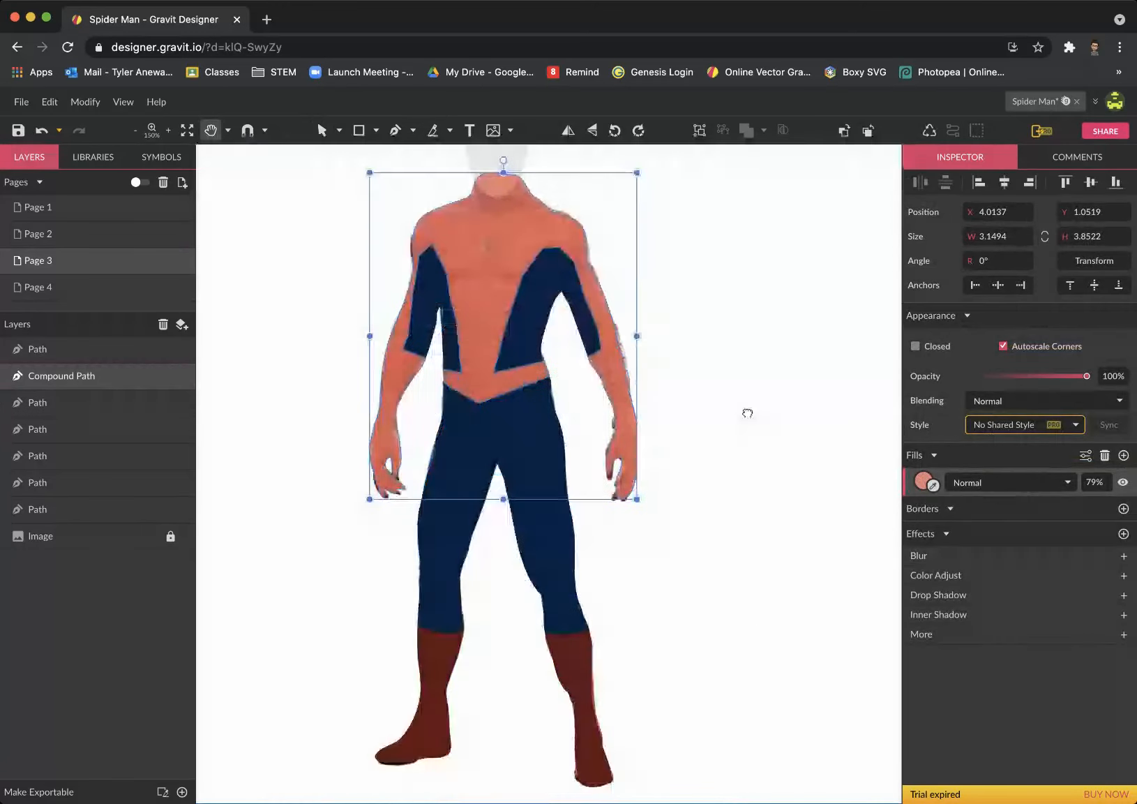
pyautogui.click(938, 488)
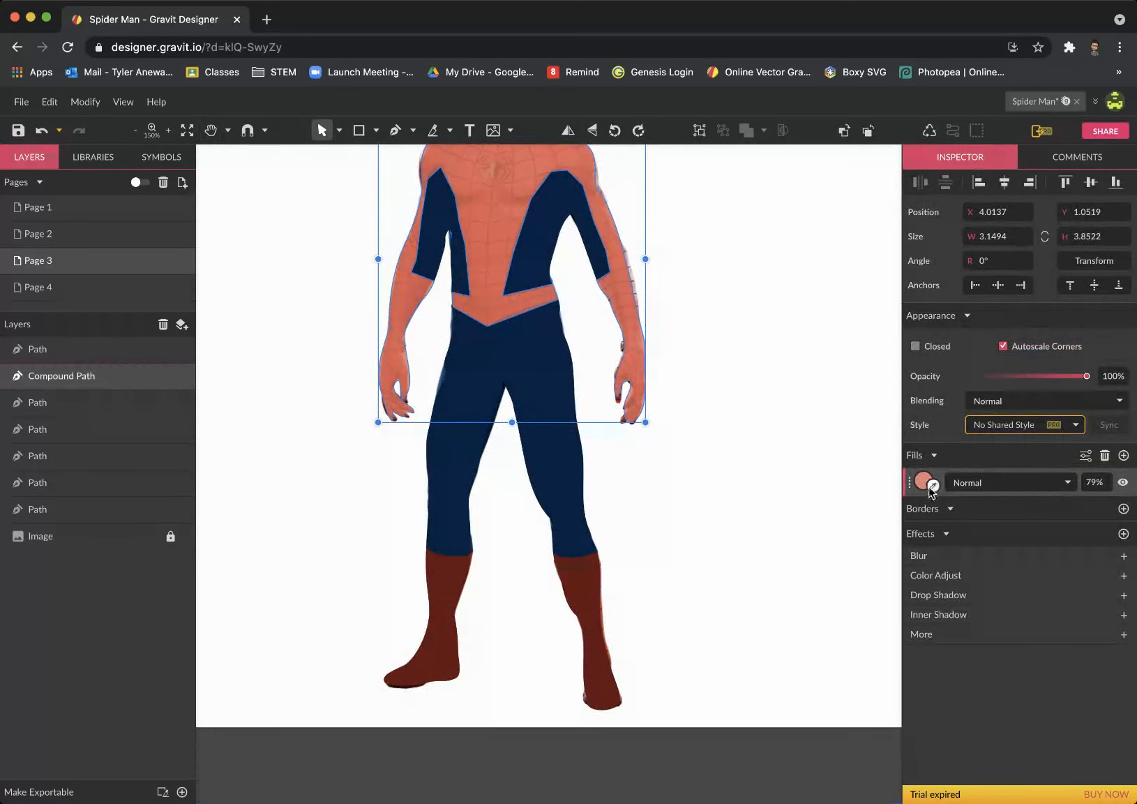
pyautogui.click(579, 608)
pyautogui.click(722, 579)
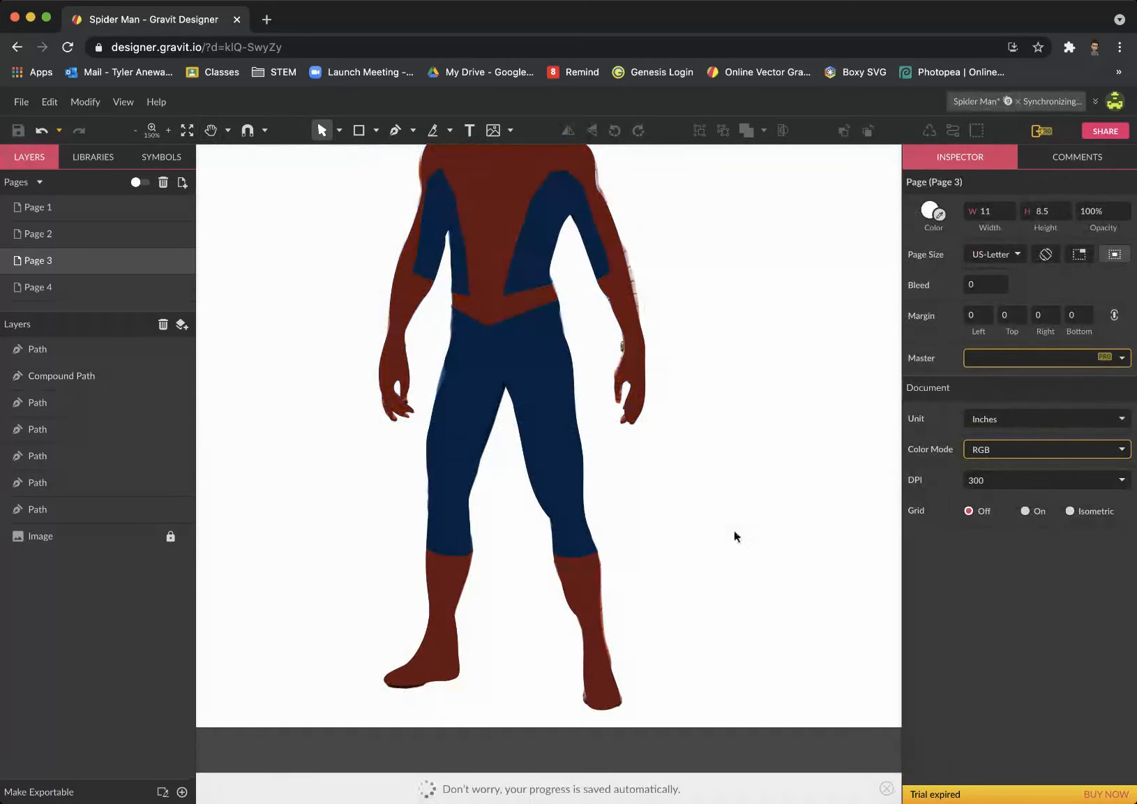
# - Fill the head shape with the dark red sampled from the chest and deselect it
pyautogui.scroll(2, 757, 520)
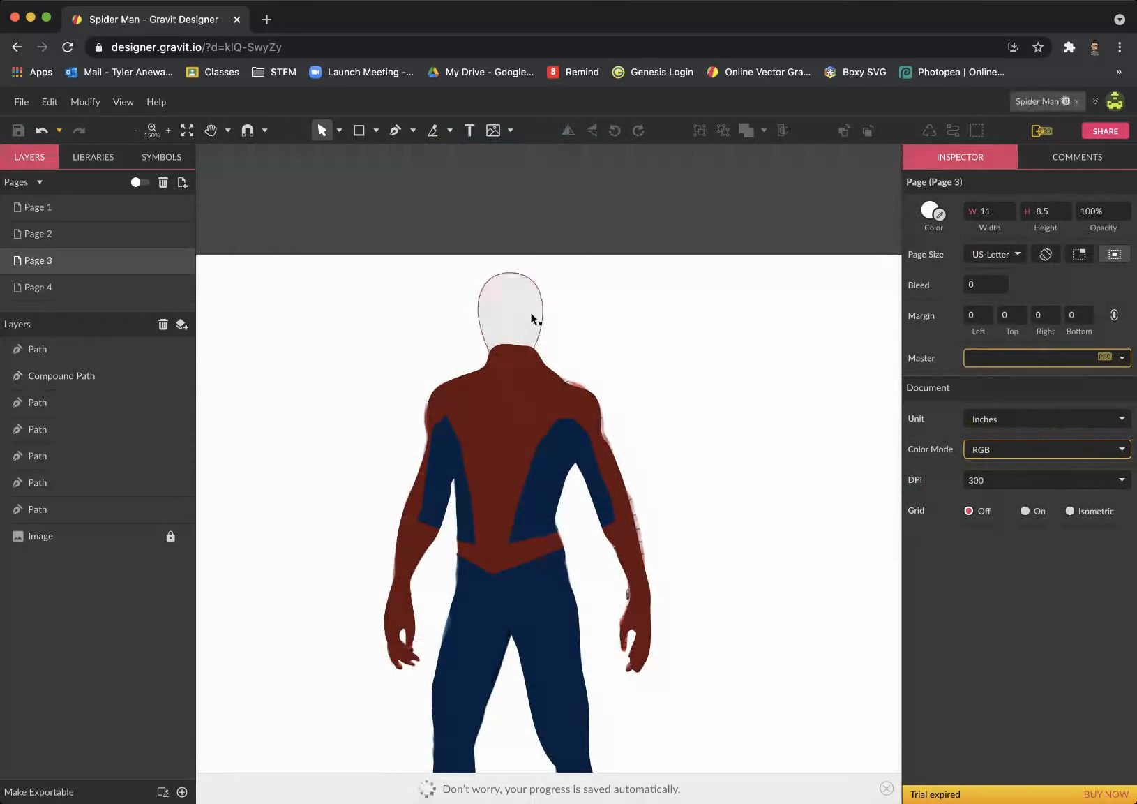
pyautogui.click(510, 310)
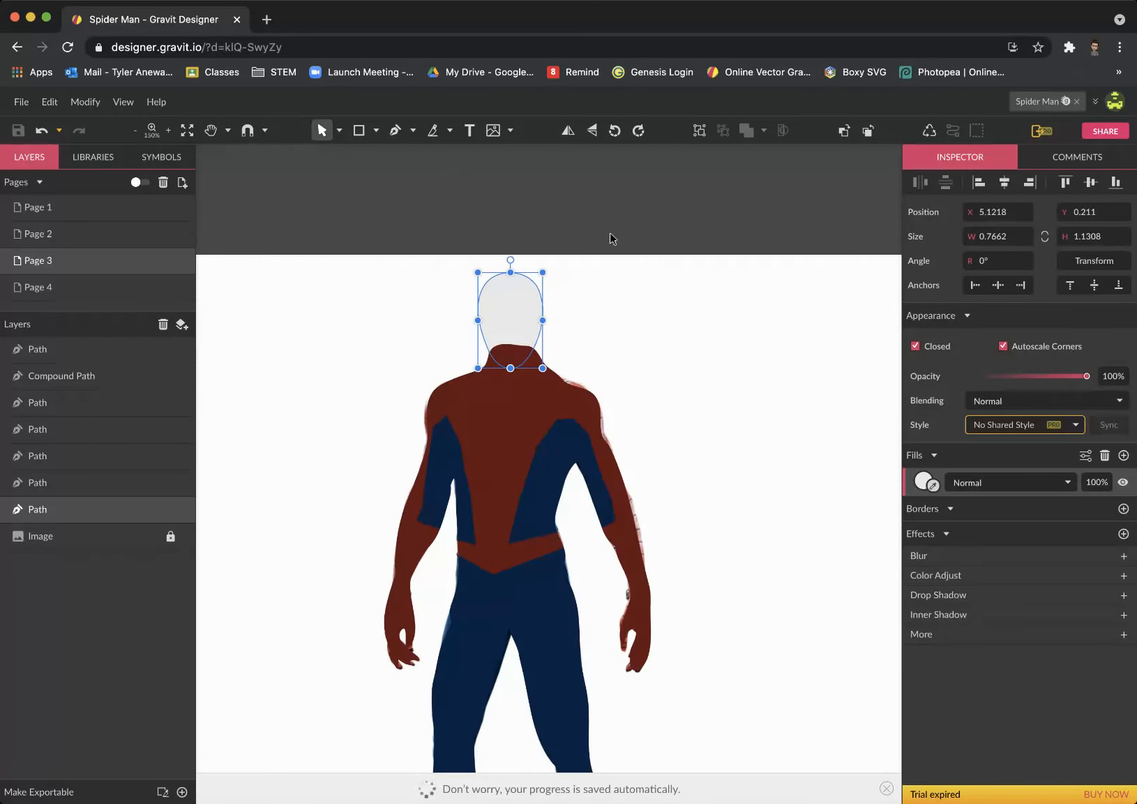
pyautogui.click(933, 484)
pyautogui.click(534, 418)
pyautogui.click(744, 343)
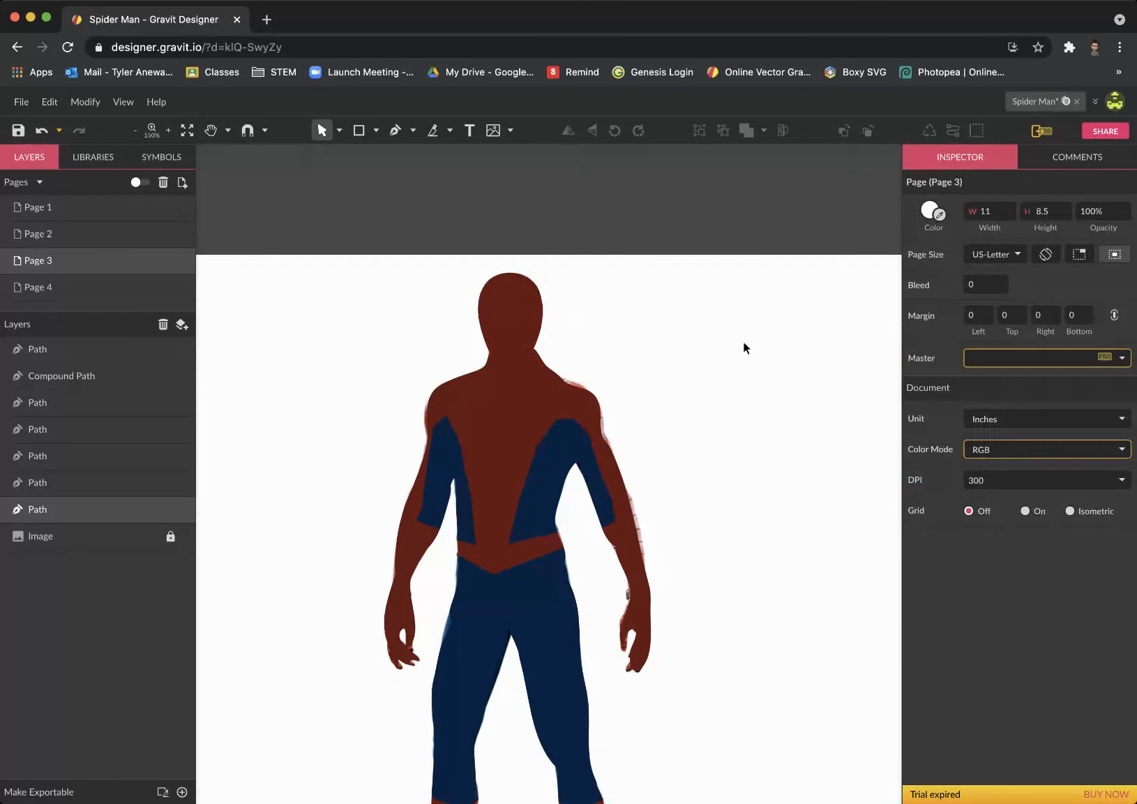
# - Bring the head path to the top of the layer stack so it overlaps the neck, and deselect it
pyautogui.click(513, 327)
pyautogui.moveTo(103, 521); pyautogui.dragTo(105, 345)
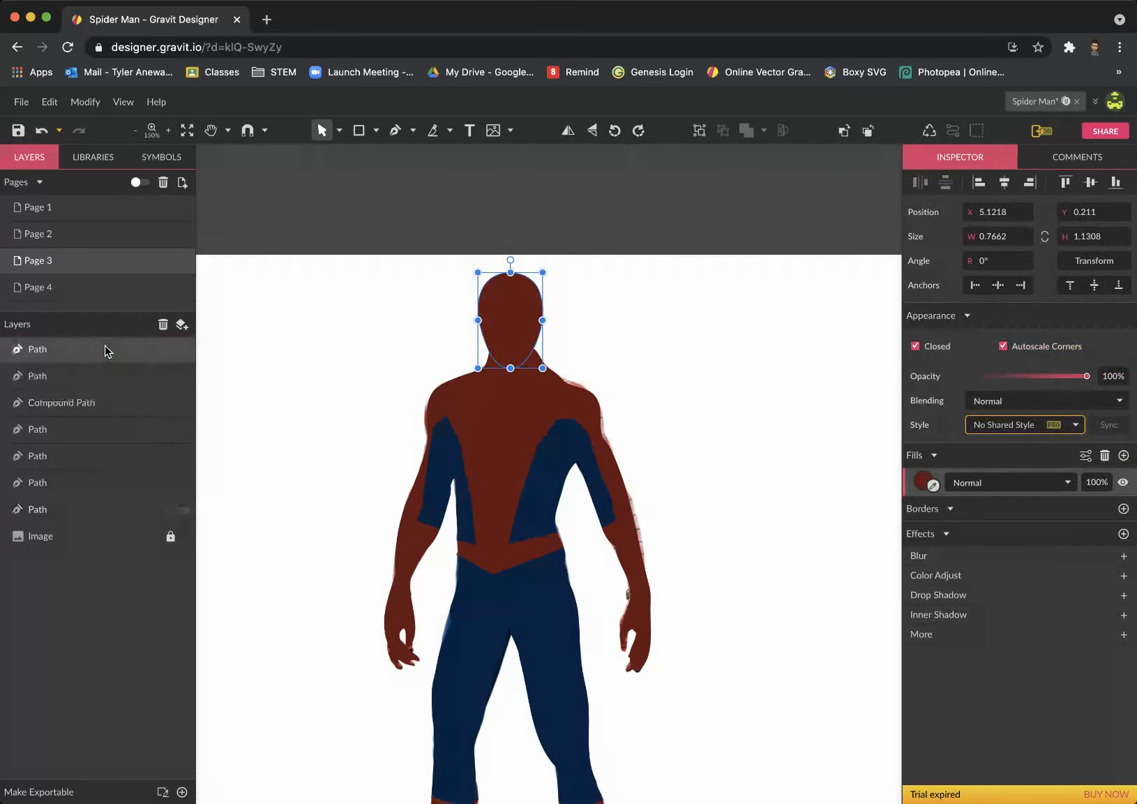
pyautogui.click(799, 398)
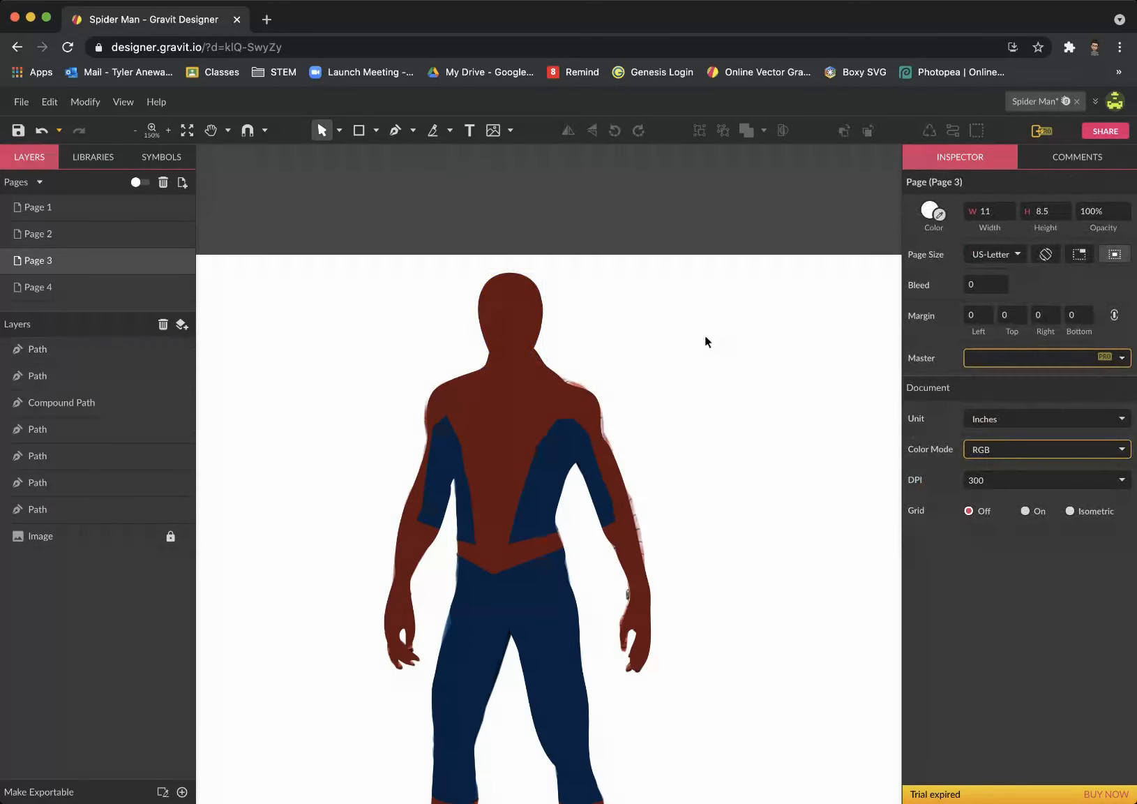
# - Add a thick black border to the head, torso, side panels and trousers, leaving out the boots
pyautogui.moveTo(758, 329); pyautogui.dragTo(339, 696)
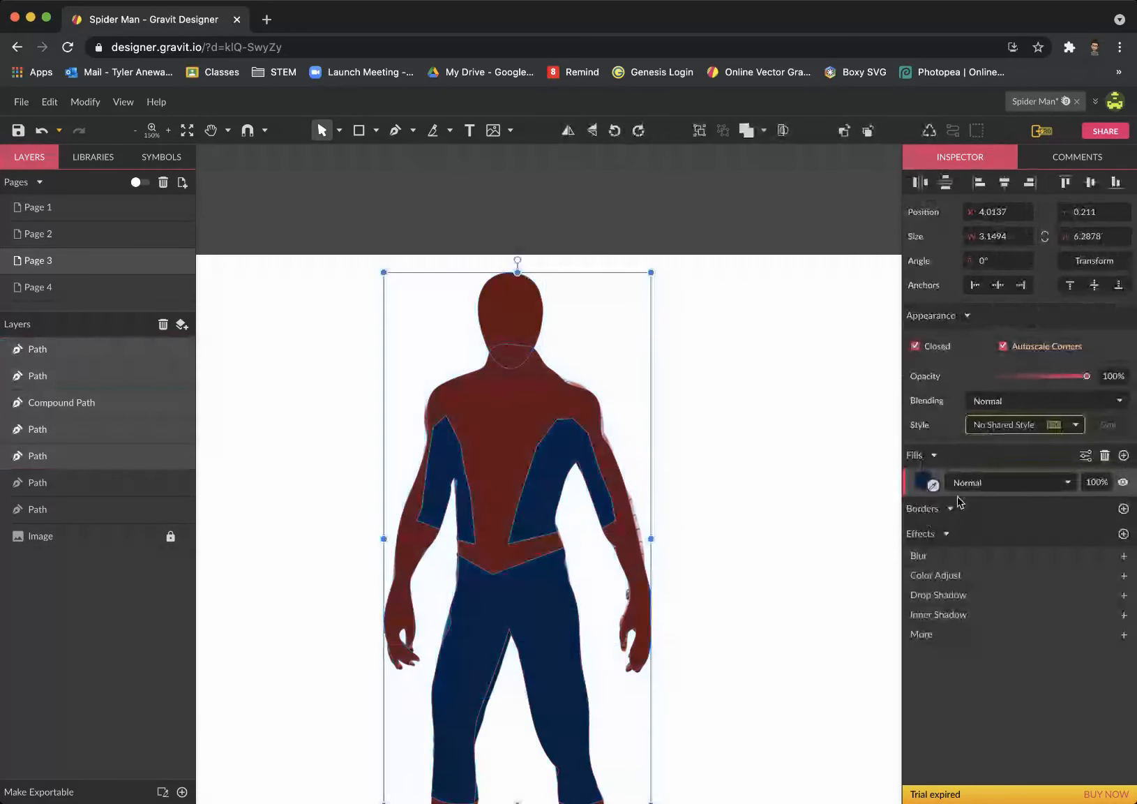
pyautogui.click(1123, 508)
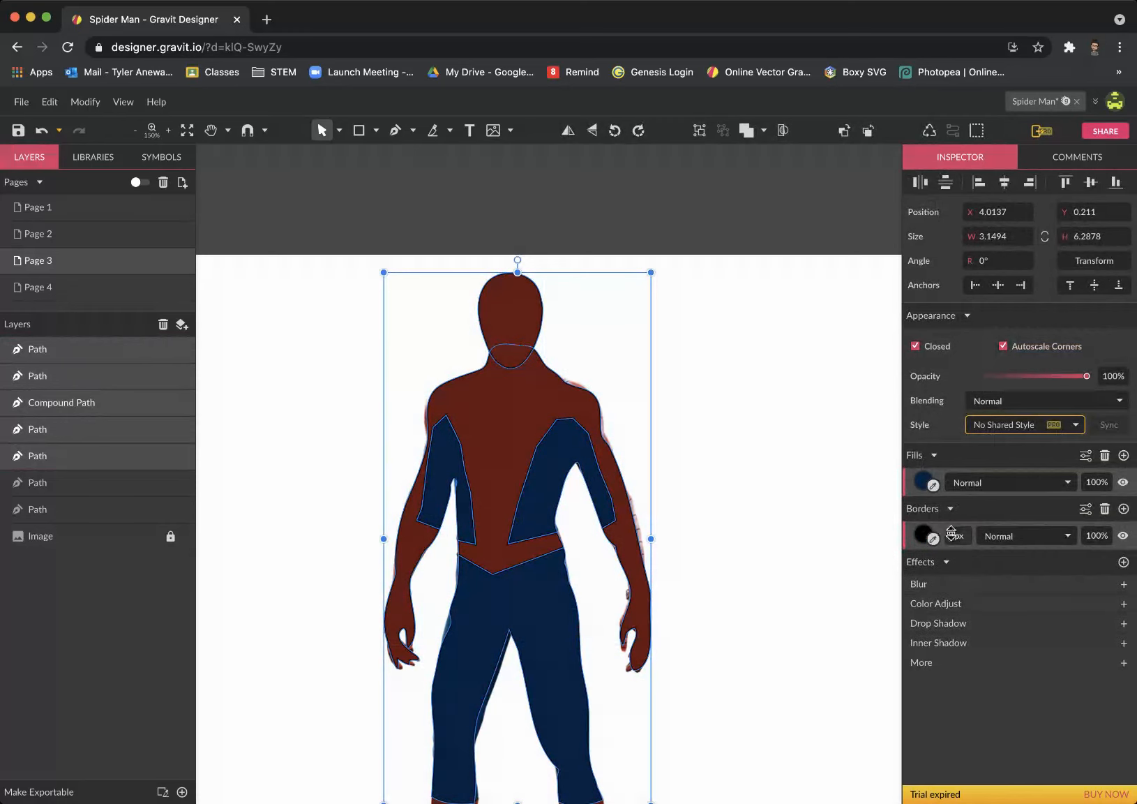
pyautogui.moveTo(959, 537); pyautogui.dragTo(958, 535)
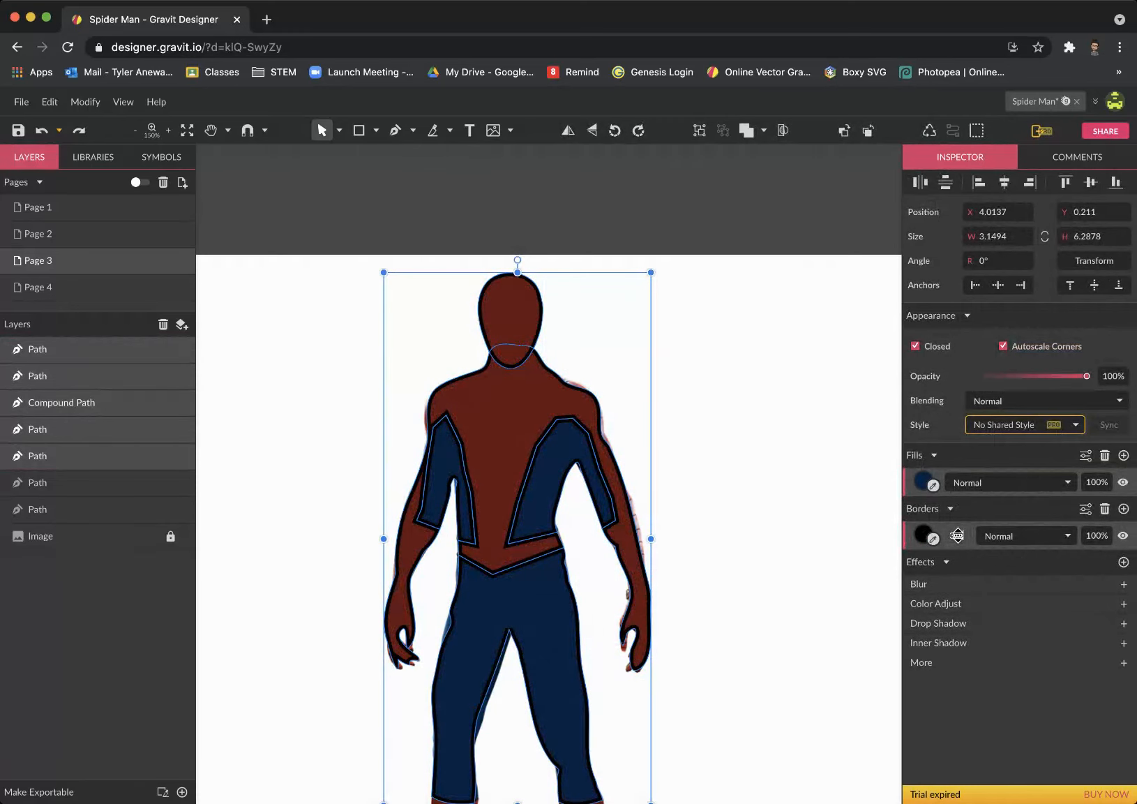
pyautogui.click(764, 457)
# - Add a black 5 px border to both boot shapes and deselect them
pyautogui.press('space')
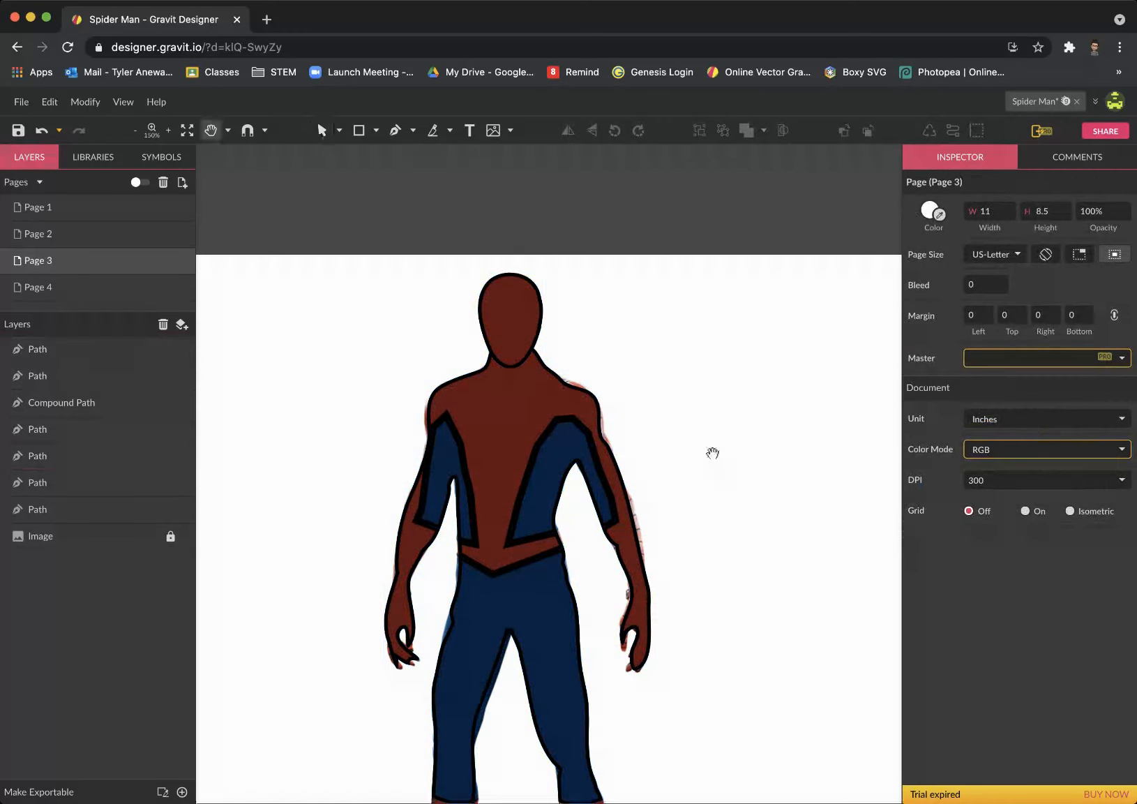
pyautogui.keyDown('alt'); pyautogui.keyDown('super'); pyautogui.click(717, 484); pyautogui.keyUp('super'); pyautogui.keyUp('alt')
pyautogui.moveTo(734, 548); pyautogui.dragTo(709, 486)
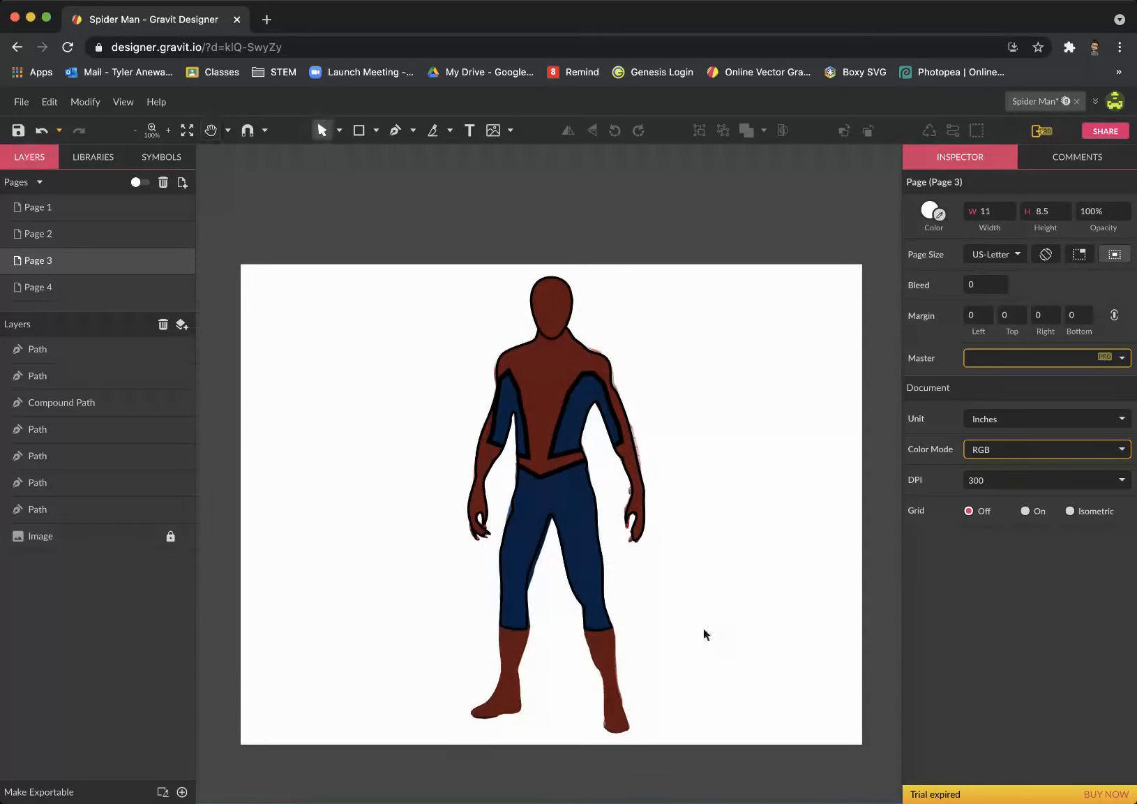
pyautogui.moveTo(691, 684); pyautogui.dragTo(442, 704)
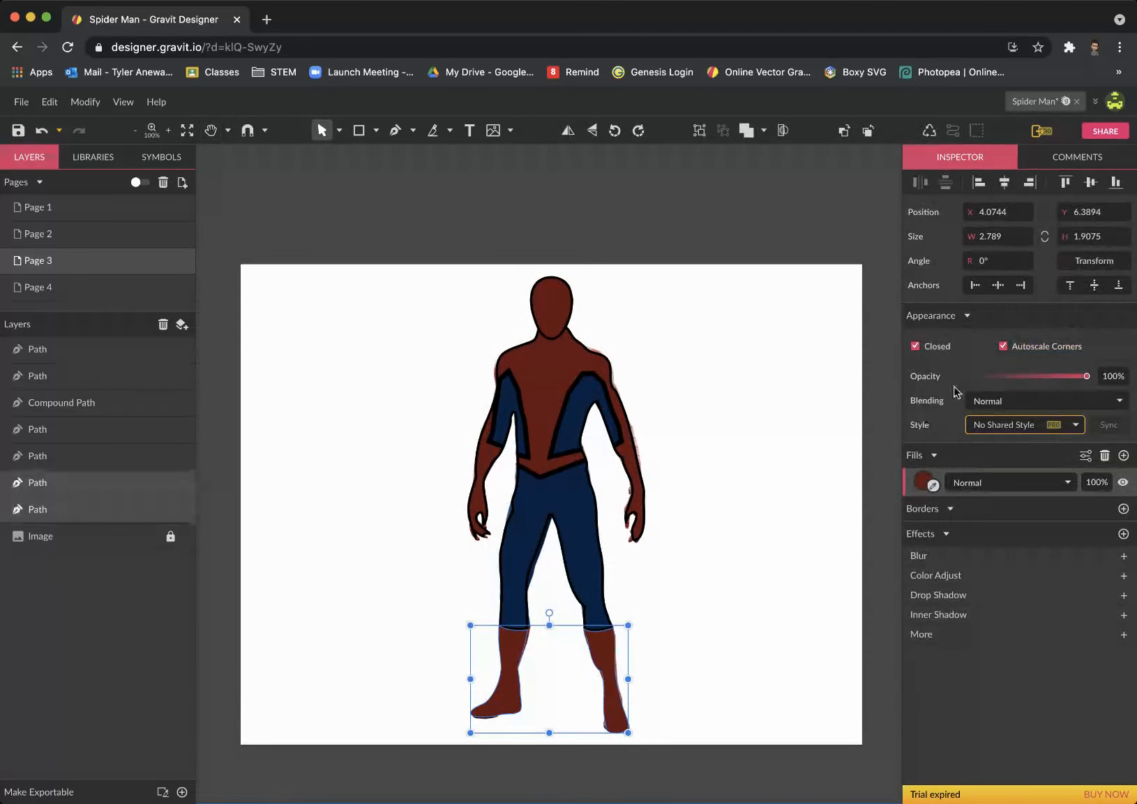
pyautogui.click(1123, 508)
pyautogui.scroll(3, 963, 534)
pyautogui.click(686, 342)
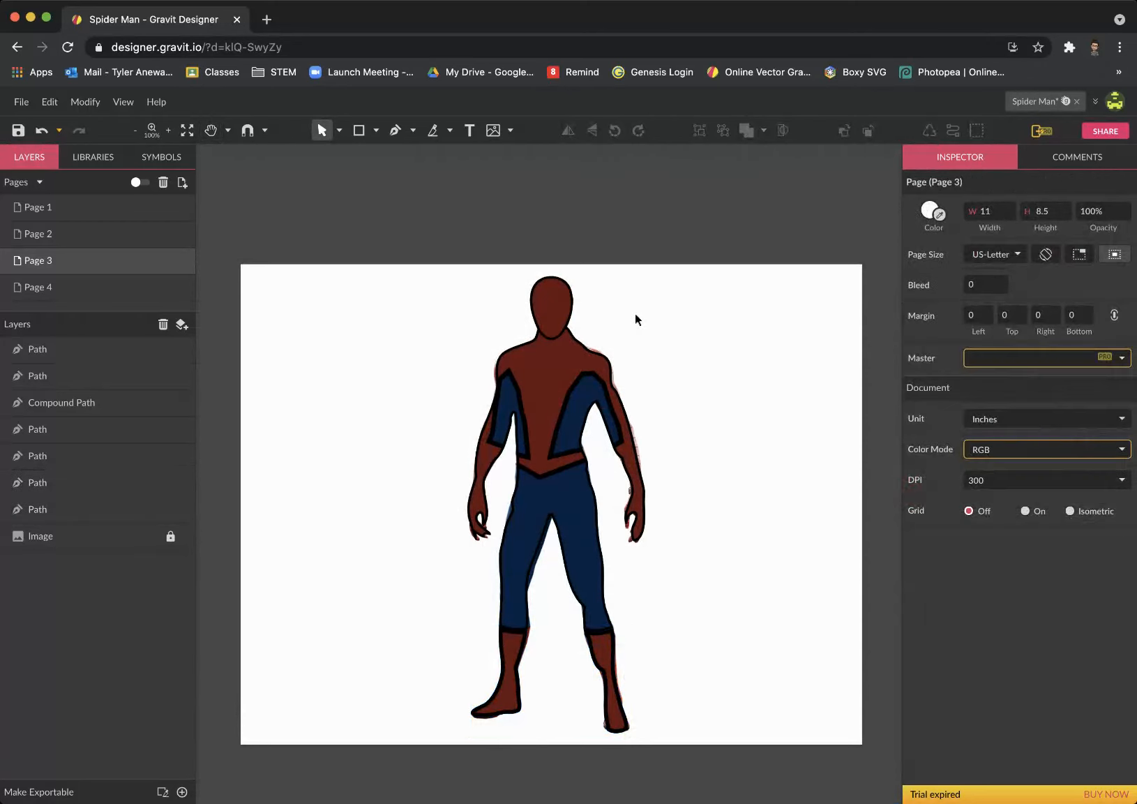
# - Save the design and replace the borders on all the figure's shapes with a black 3 px border
pyautogui.moveTo(636, 320); pyautogui.dragTo(434, 711)
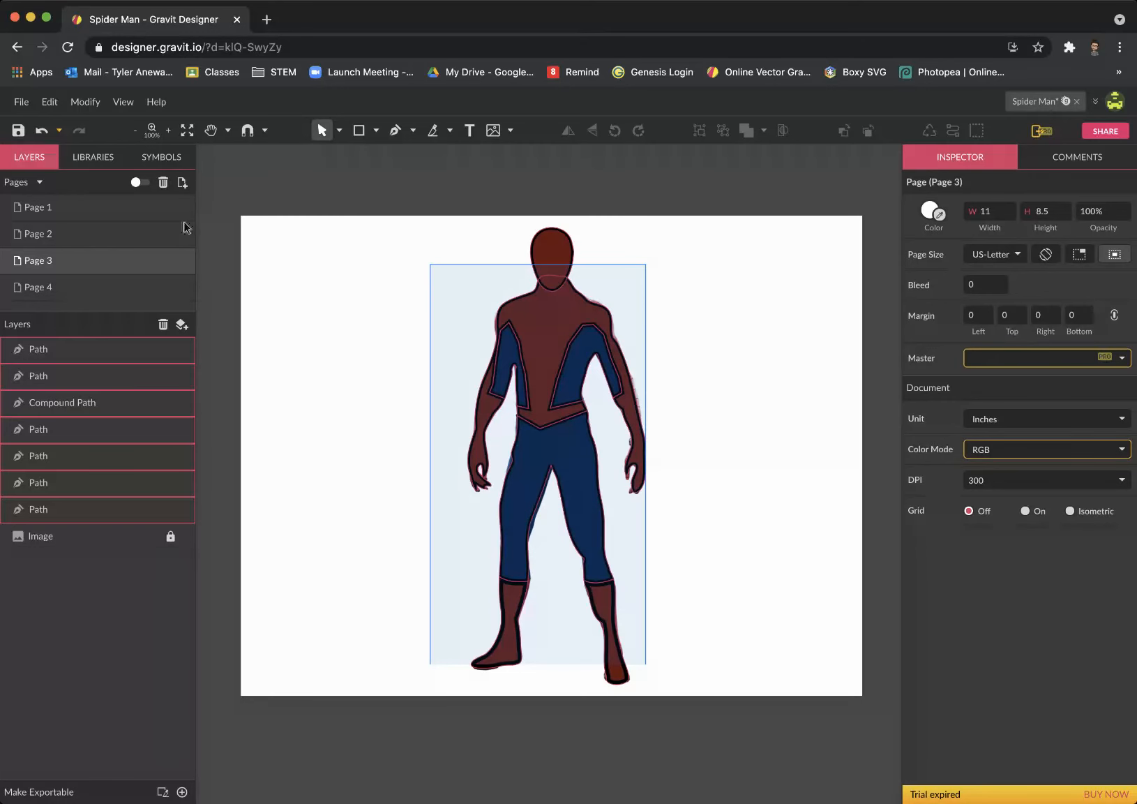
pyautogui.click(16, 129)
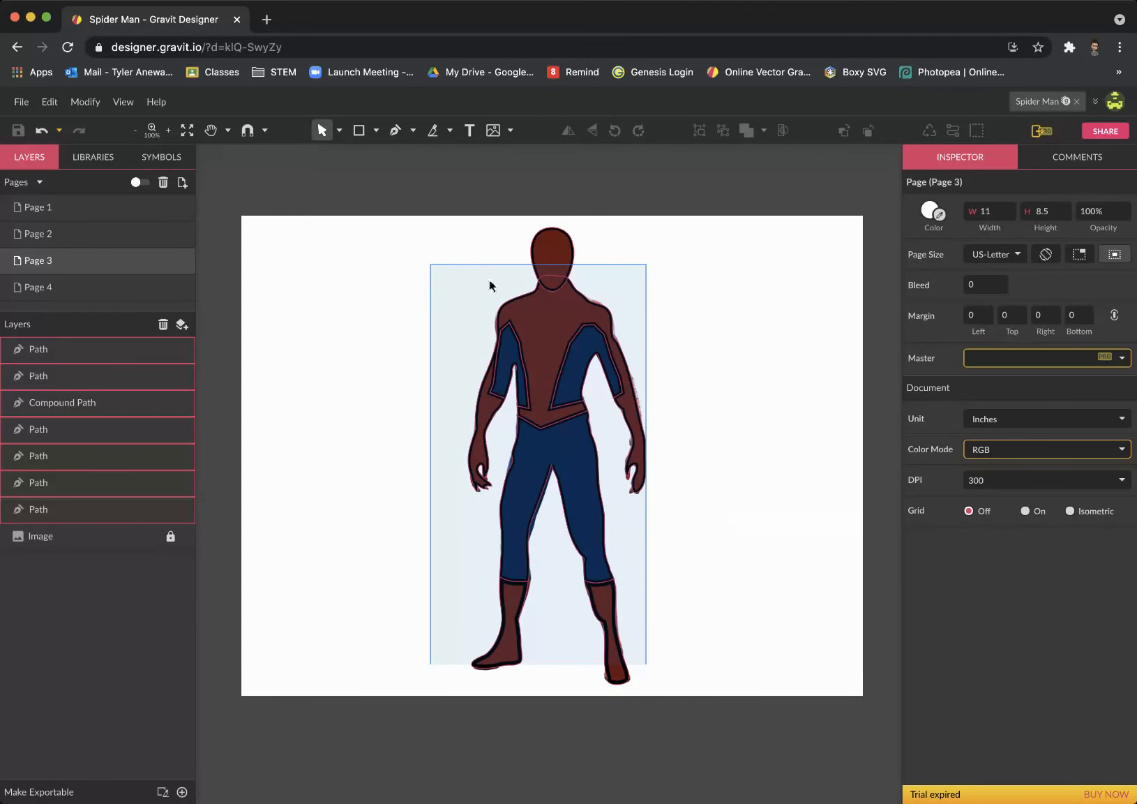
pyautogui.moveTo(335, 267); pyautogui.dragTo(769, 670)
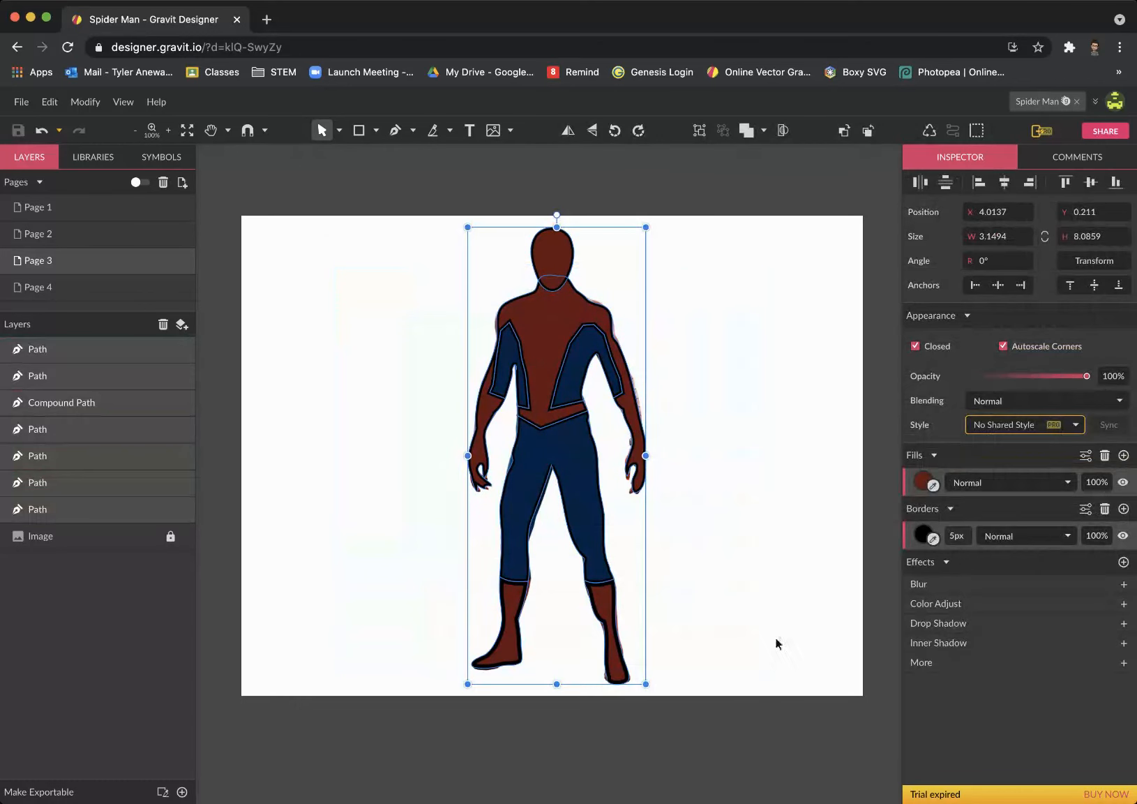
pyautogui.click(1104, 510)
pyautogui.click(1124, 508)
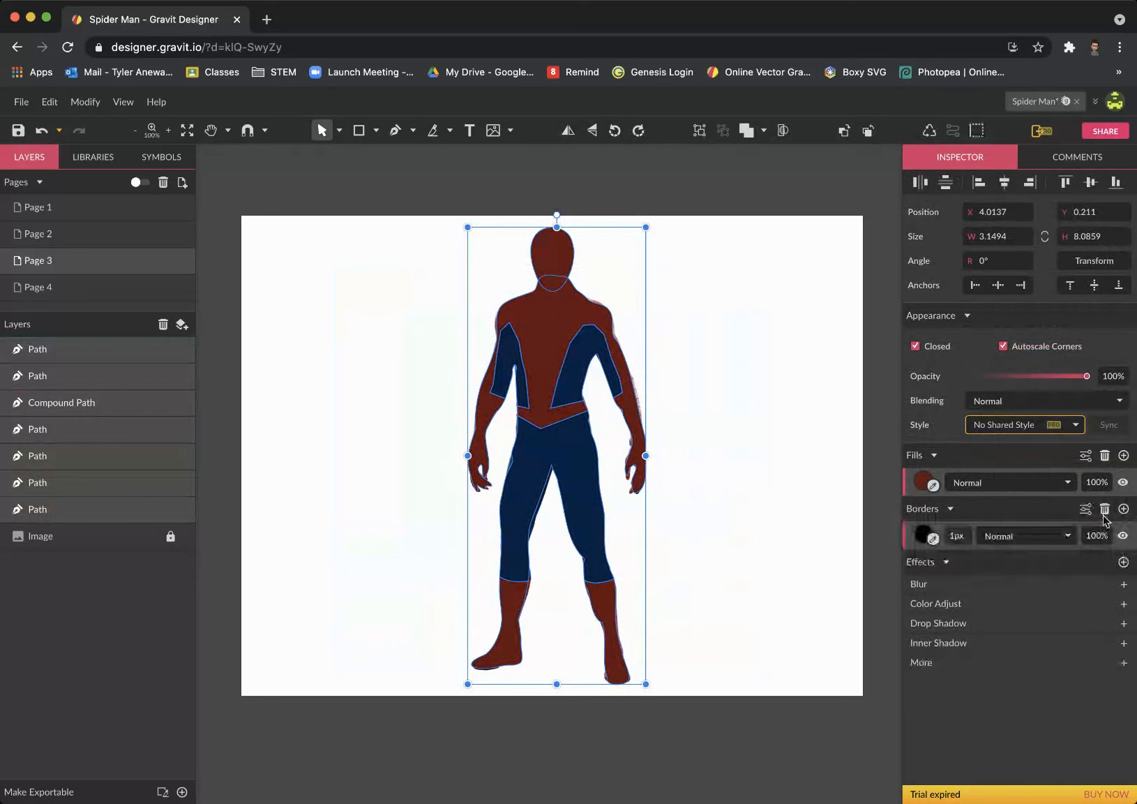
pyautogui.moveTo(957, 535); pyautogui.dragTo(952, 531)
pyautogui.click(750, 528)
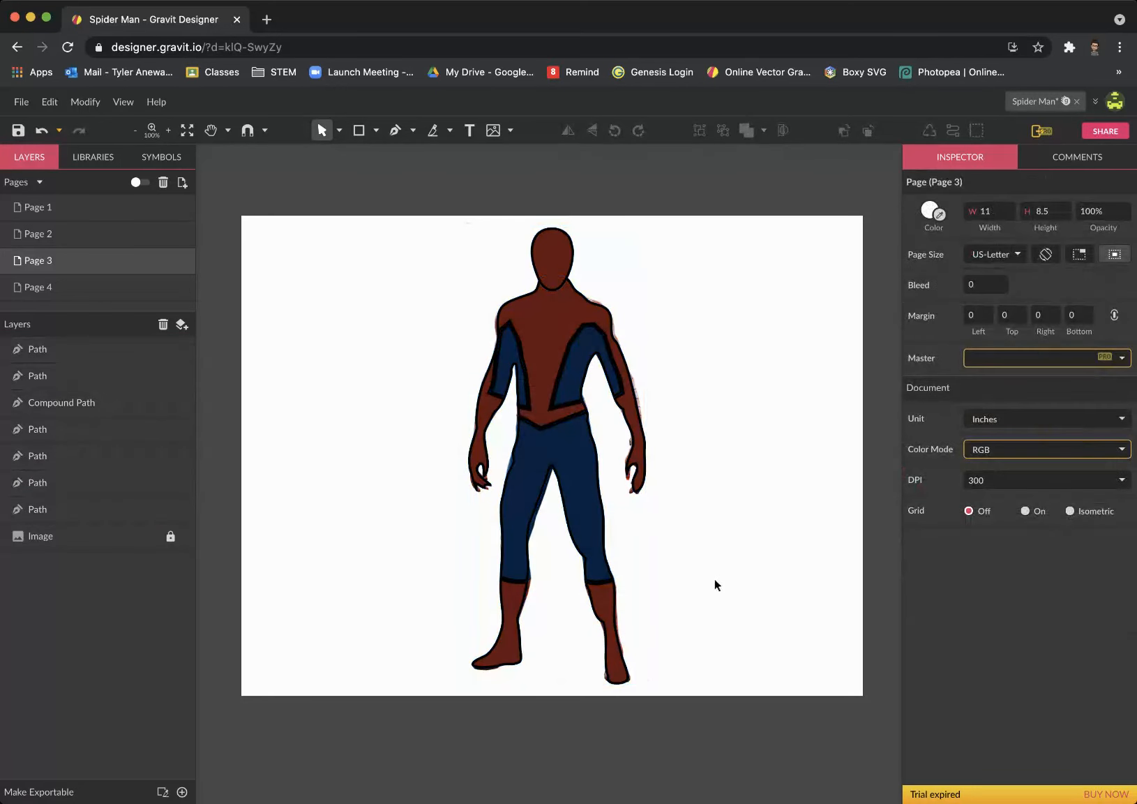
# - Lower the head shape's fill opacity to 74% so the mask in the photo shows through
pyautogui.press('z')
pyautogui.keyDown('alt'); pyautogui.click(596, 319); pyautogui.keyUp('alt')
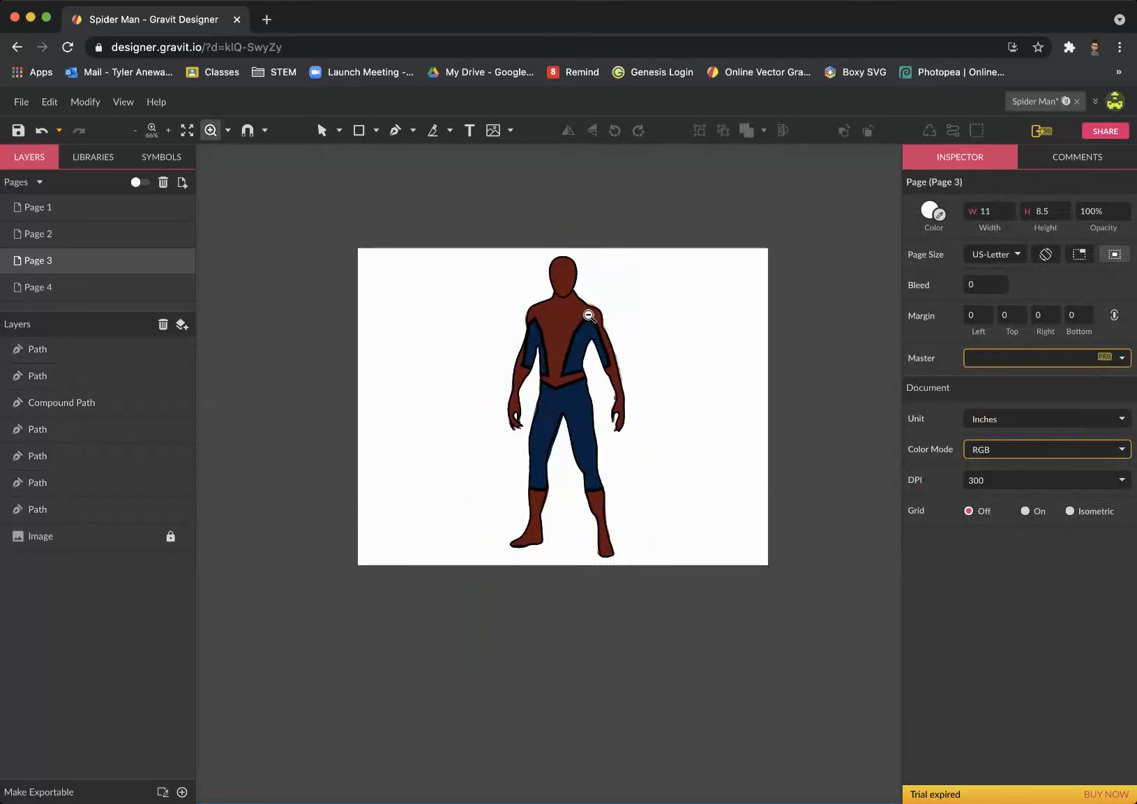
pyautogui.click(617, 314)
pyautogui.click(602, 310)
pyautogui.press('h')
pyautogui.moveTo(607, 266); pyautogui.dragTo(701, 224)
pyautogui.scroll(5, 587, 274)
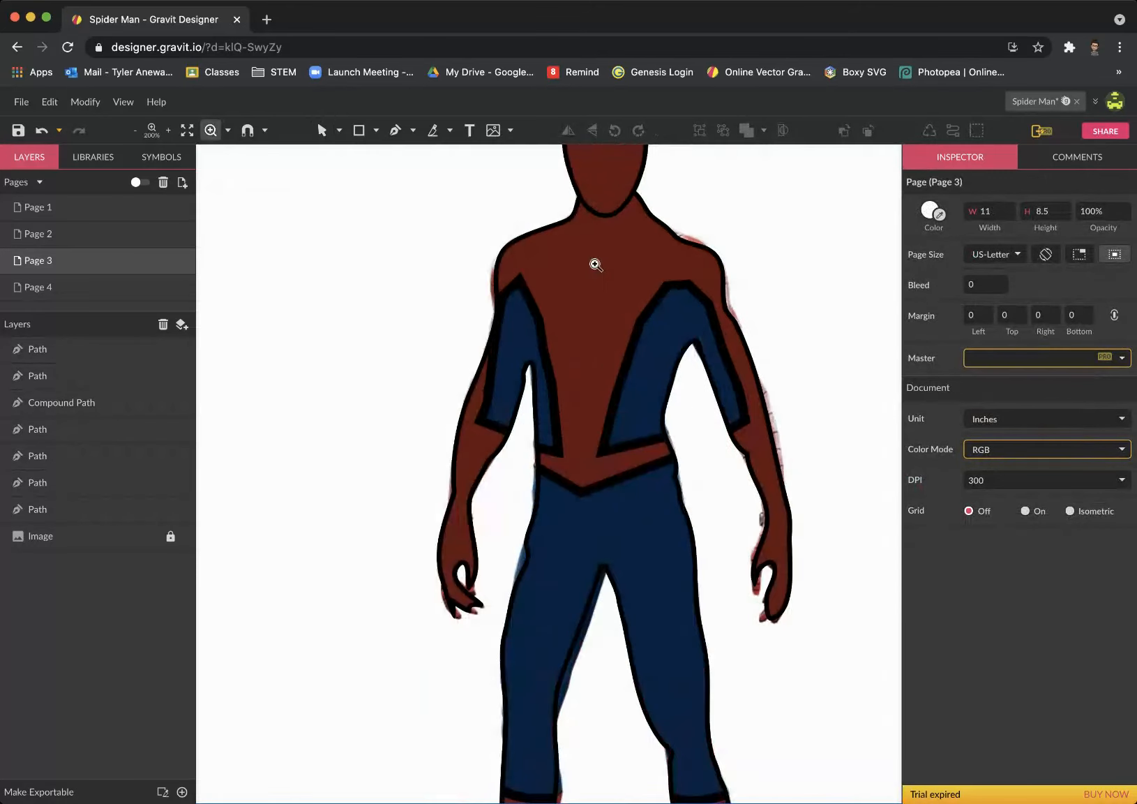
pyautogui.press('v')
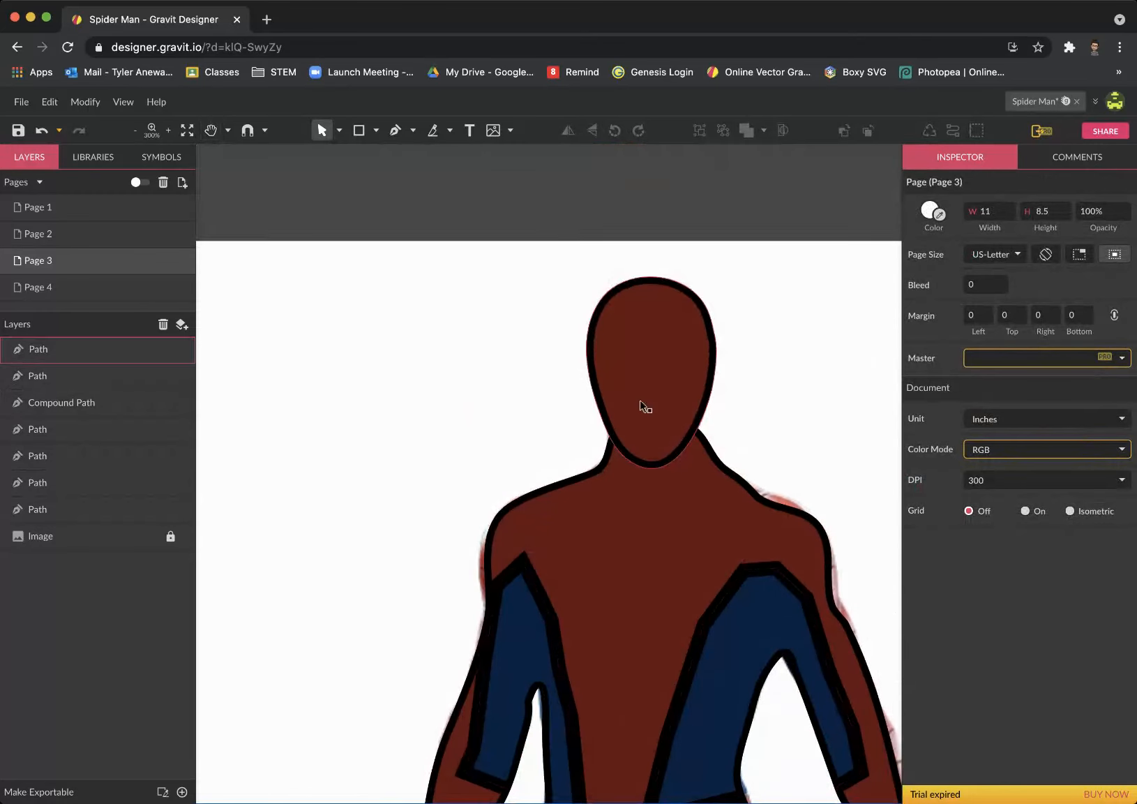
pyautogui.click(683, 376)
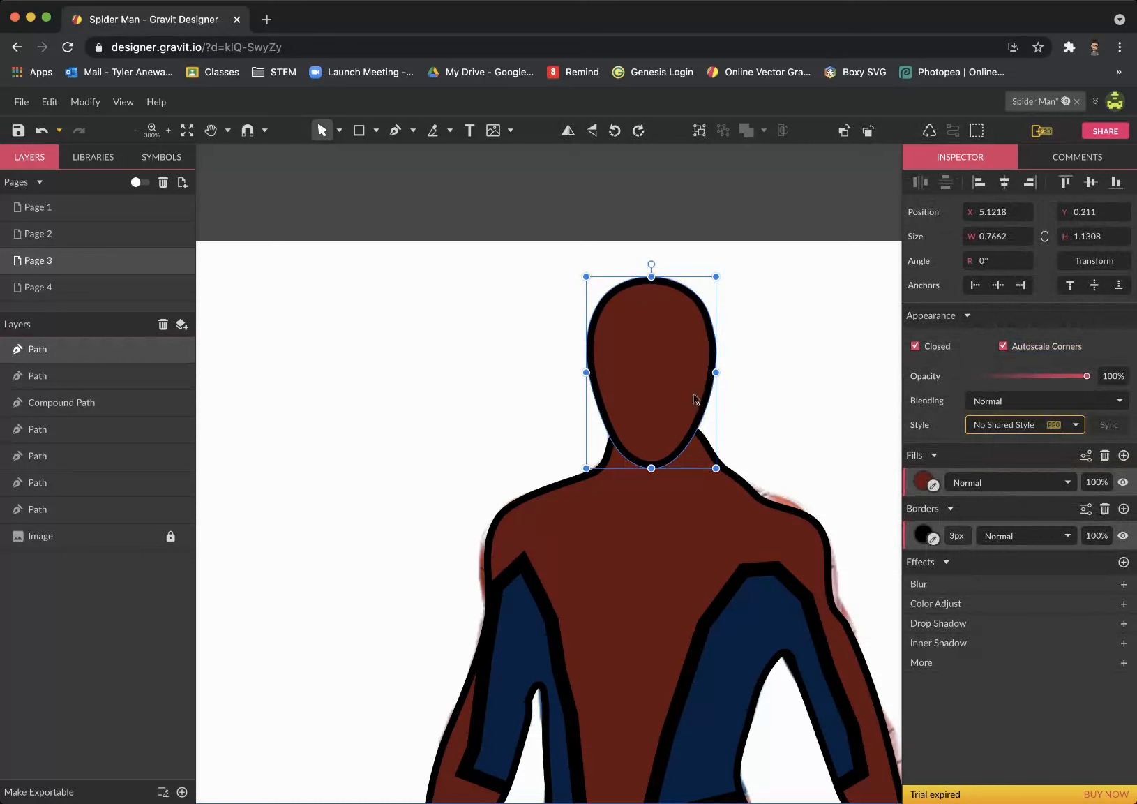
pyautogui.moveTo(1100, 482); pyautogui.dragTo(1098, 504)
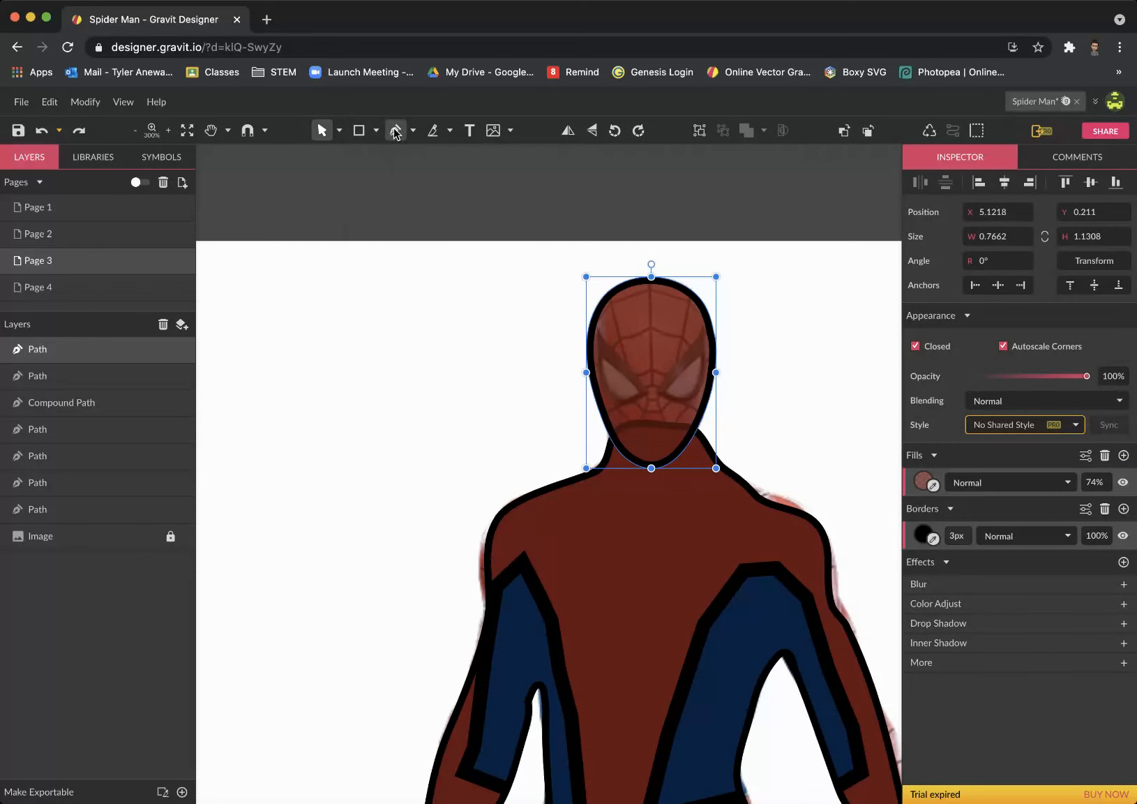
# - Draw an ellipse about 0.77 by 0.88 in on the blank page area to the right of the head
pyautogui.hscroll(5, 355, 338)
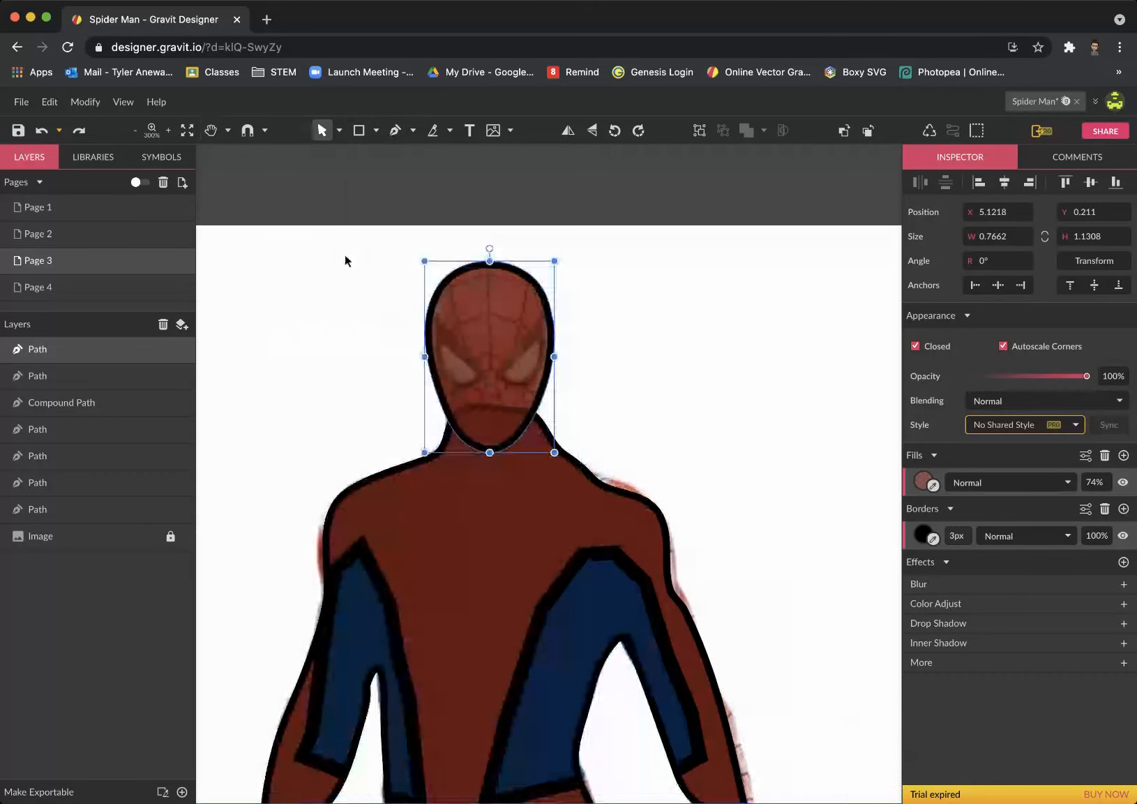
pyautogui.click(376, 130)
pyautogui.click(388, 193)
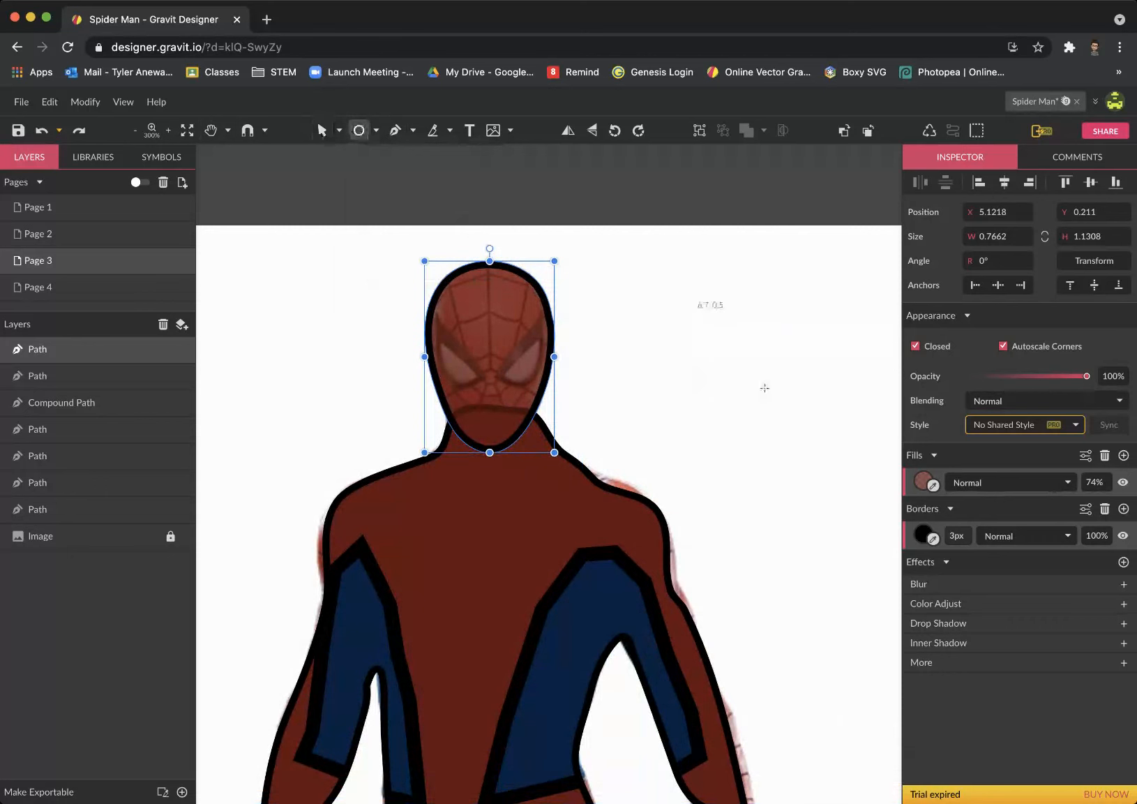
pyautogui.moveTo(693, 310); pyautogui.dragTo(820, 464)
pyautogui.moveTo(792, 406); pyautogui.dragTo(746, 382)
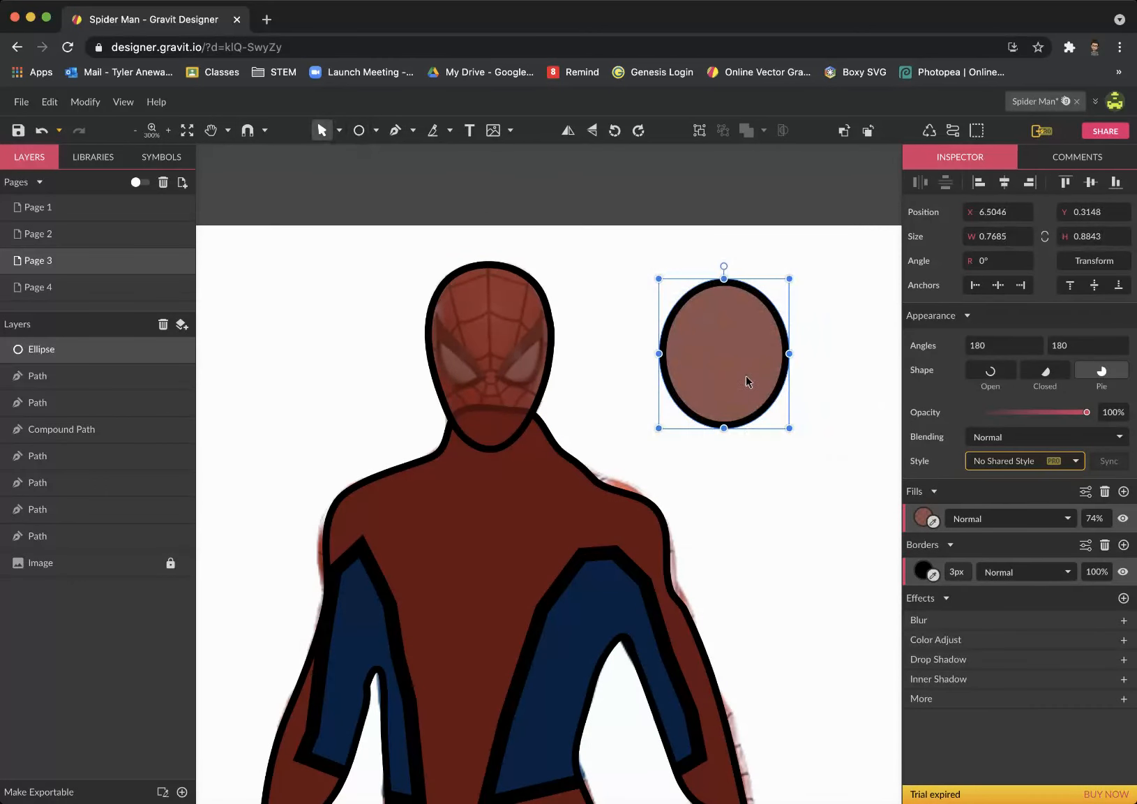
# - Cut the ellipse diagonally with the Knife from upper right to lower left and delete its upper-left part
pyautogui.click(438, 132)
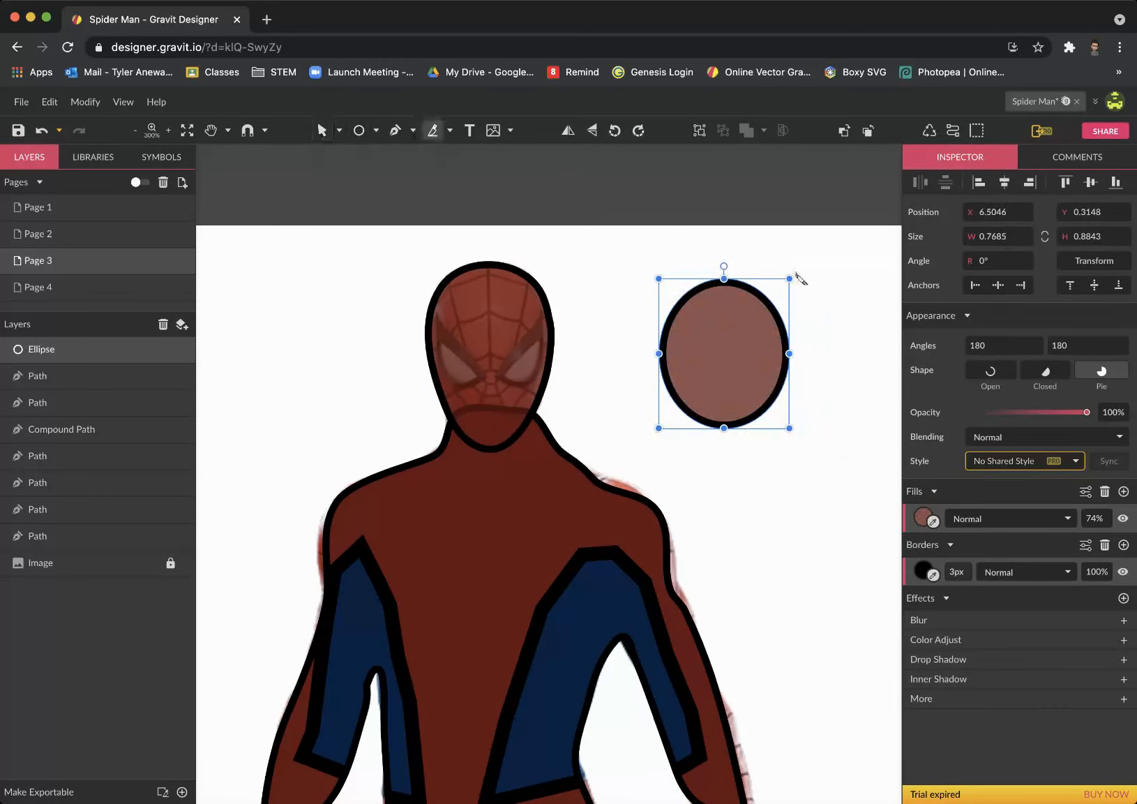
pyautogui.moveTo(800, 278)
pyautogui.mouseDown()
pyautogui.moveTo(633, 443)
pyautogui.moveTo(621, 421)
pyautogui.moveTo(645, 433)
pyautogui.mouseUp()
pyautogui.click(322, 130)
pyautogui.click(610, 234)
pyautogui.click(709, 305)
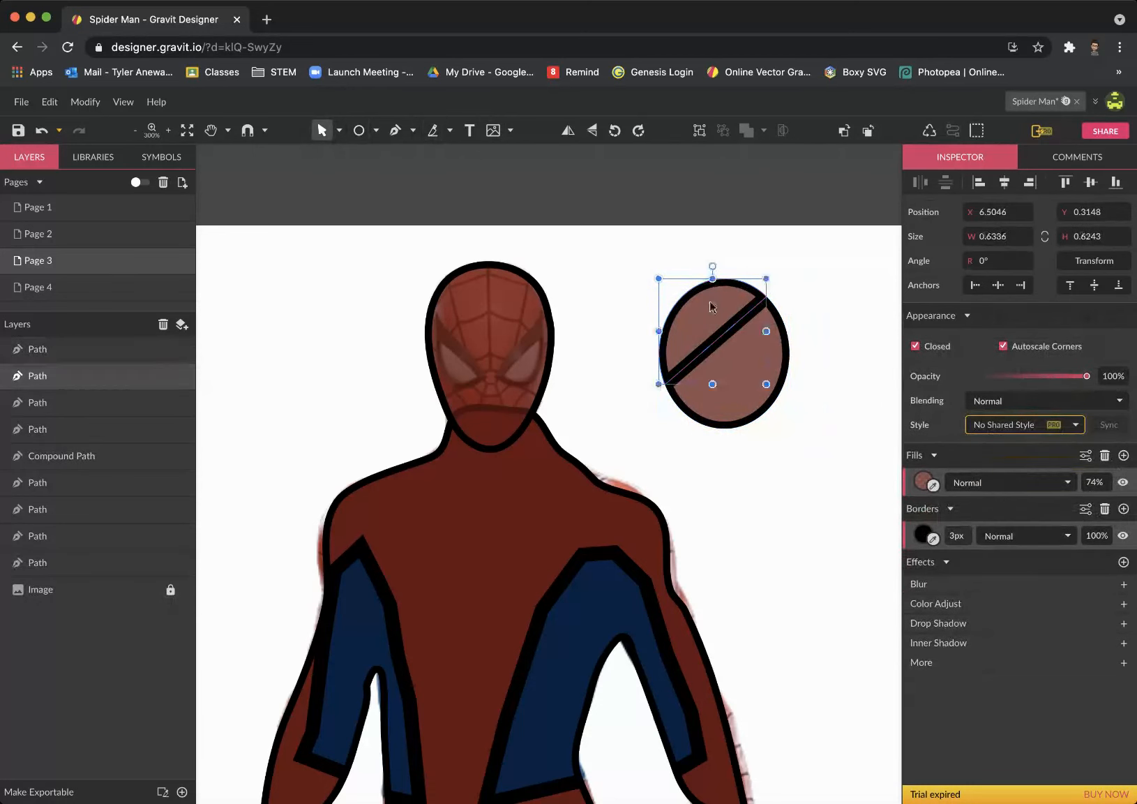
pyautogui.press('Delete')
# - Fill the remaining part of the ellipse with solid white and shrink it to about 0.34 by 0.29 in
pyautogui.click(752, 399)
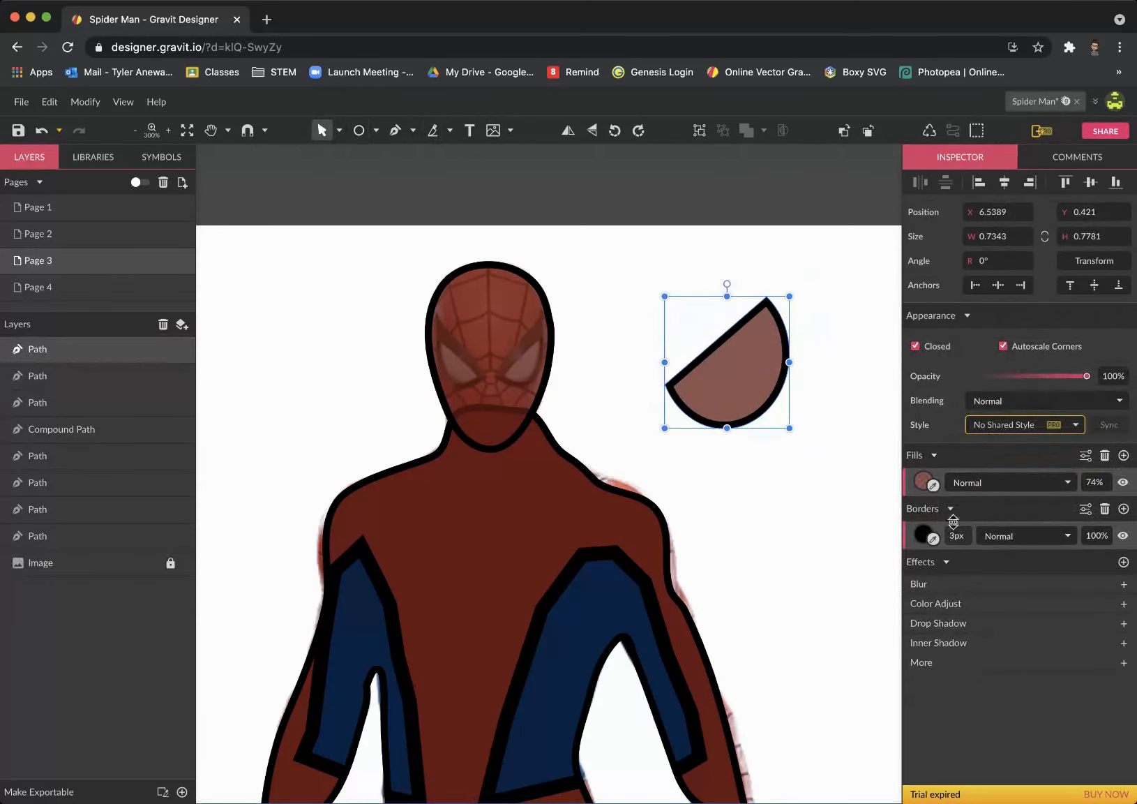
pyautogui.click(925, 481)
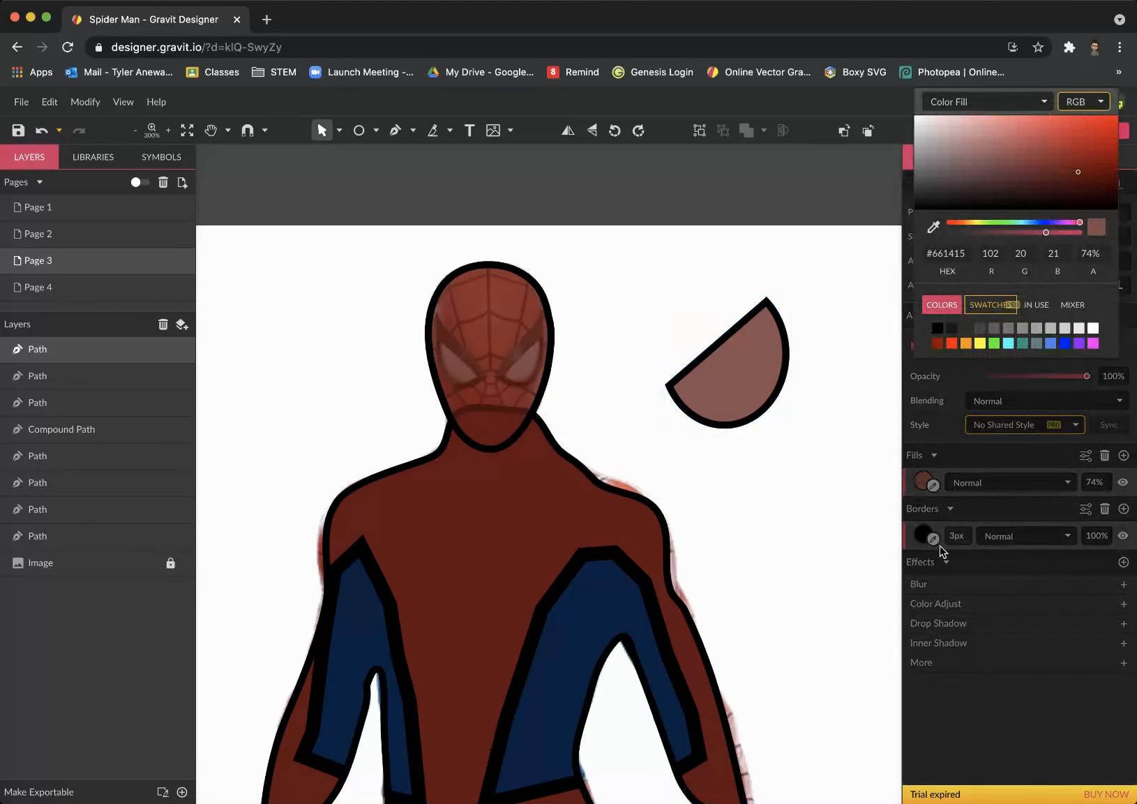
pyautogui.click(1092, 328)
pyautogui.click(796, 414)
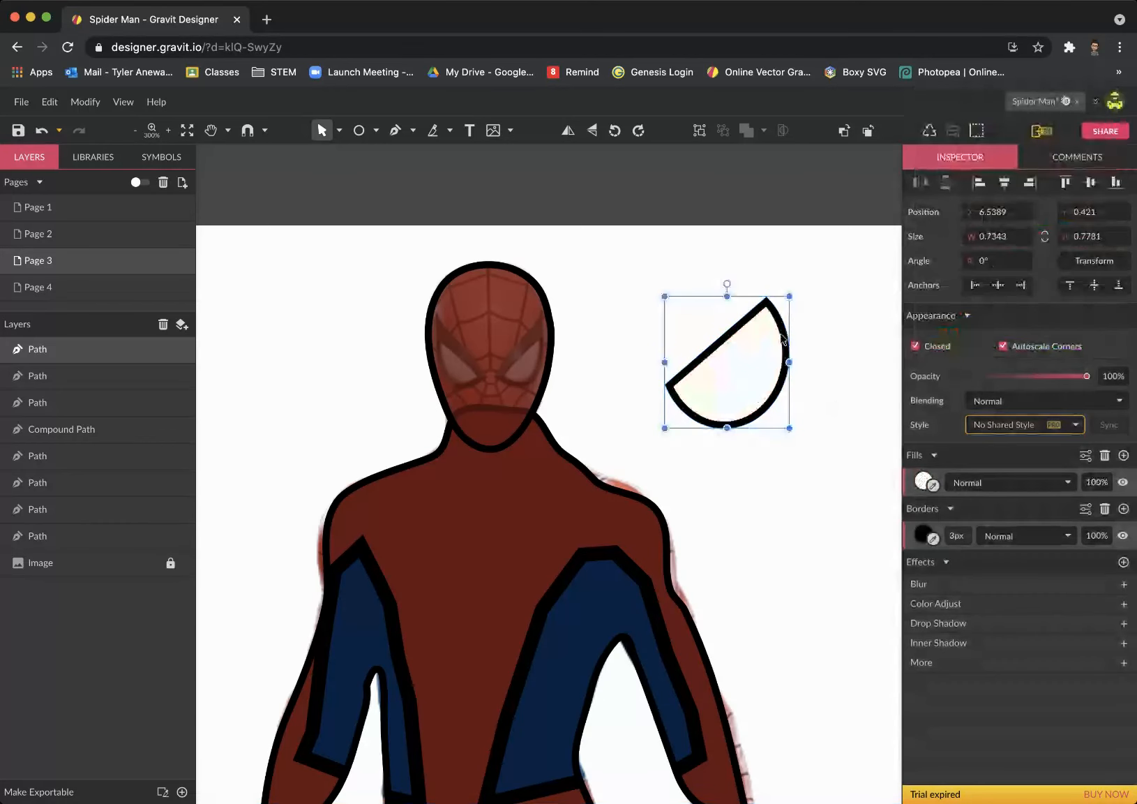
pyautogui.moveTo(789, 296); pyautogui.dragTo(723, 380)
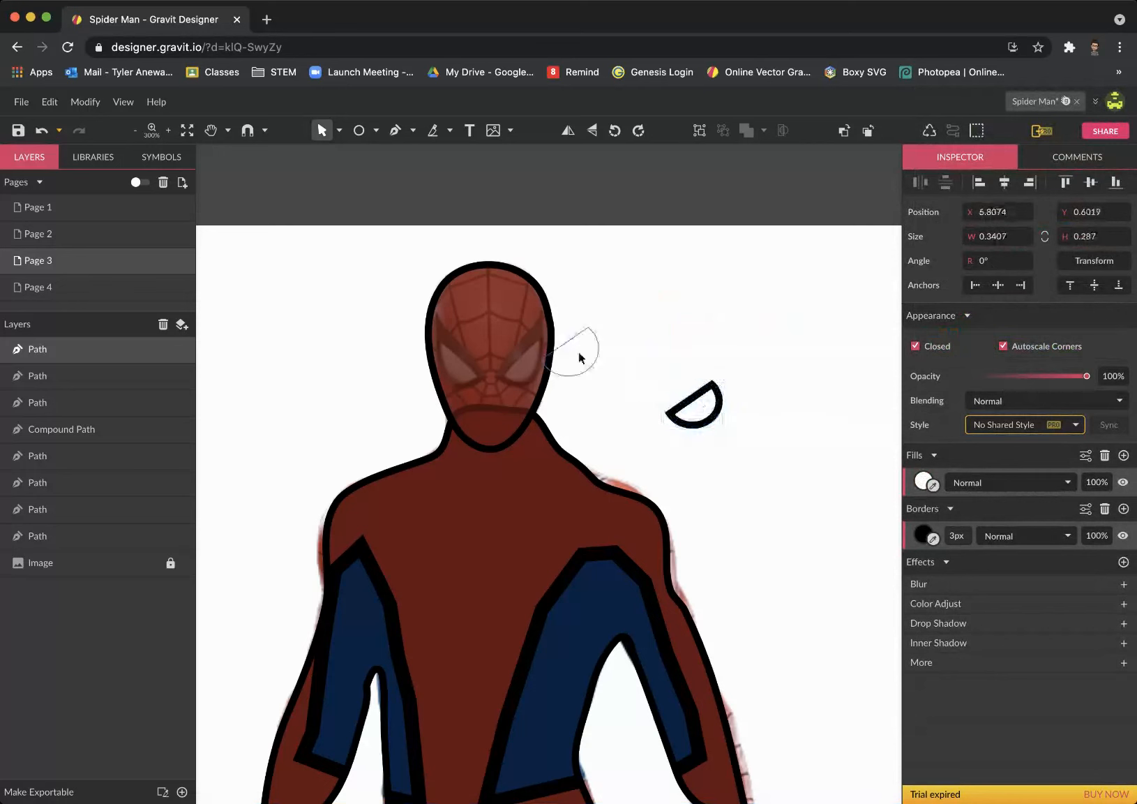
# - Place the white half-ellipse over the mask's eye on the right side of the face and reshape it to about 0.29 by 0.37 in
pyautogui.moveTo(537, 370)
pyautogui.mouseDown()
pyautogui.moveTo(544, 326)
pyautogui.moveTo(530, 352)
pyautogui.mouseUp()
pyautogui.click(583, 363)
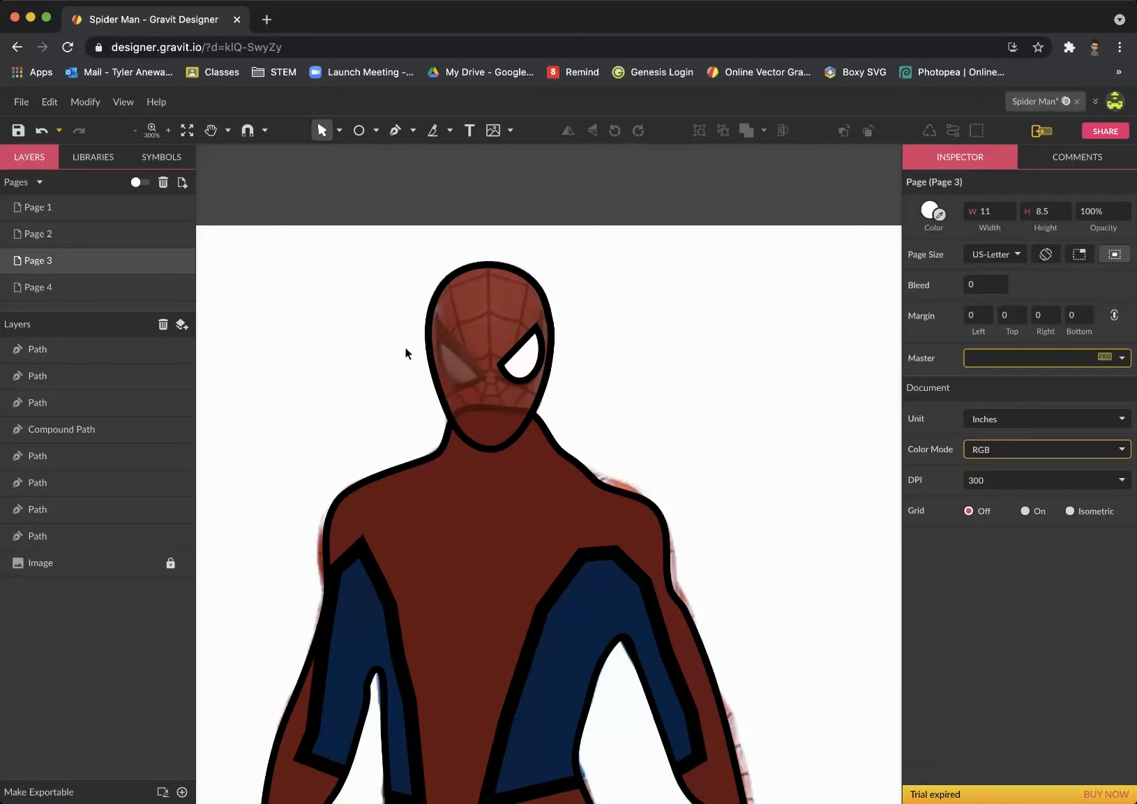
pyautogui.click(480, 321)
# - Duplicate the white eye onto the other side of the mask and flip the copy horizontally
pyautogui.click(524, 371)
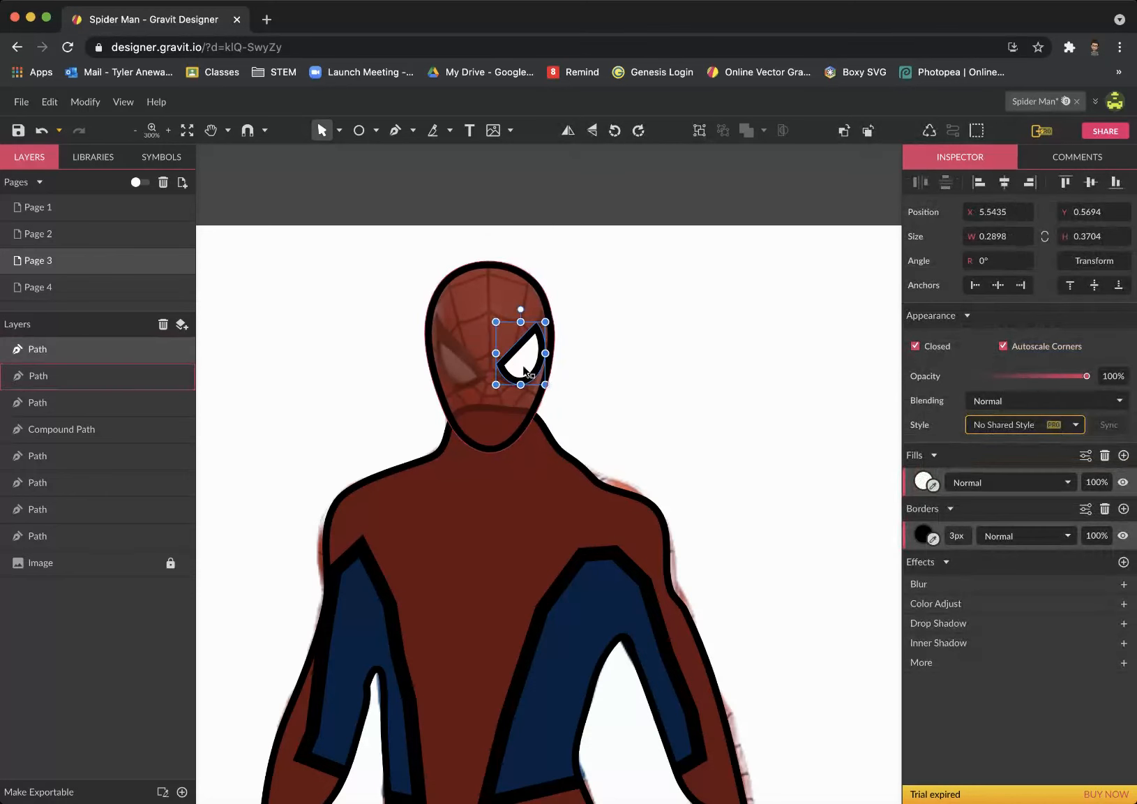
pyautogui.keyDown('alt'); pyautogui.moveTo(524, 370); pyautogui.dragTo(461, 352); pyautogui.keyUp('alt')
pyautogui.click(568, 131)
# - Make the head shape's dark red fill fully opaque again
pyautogui.click(498, 318)
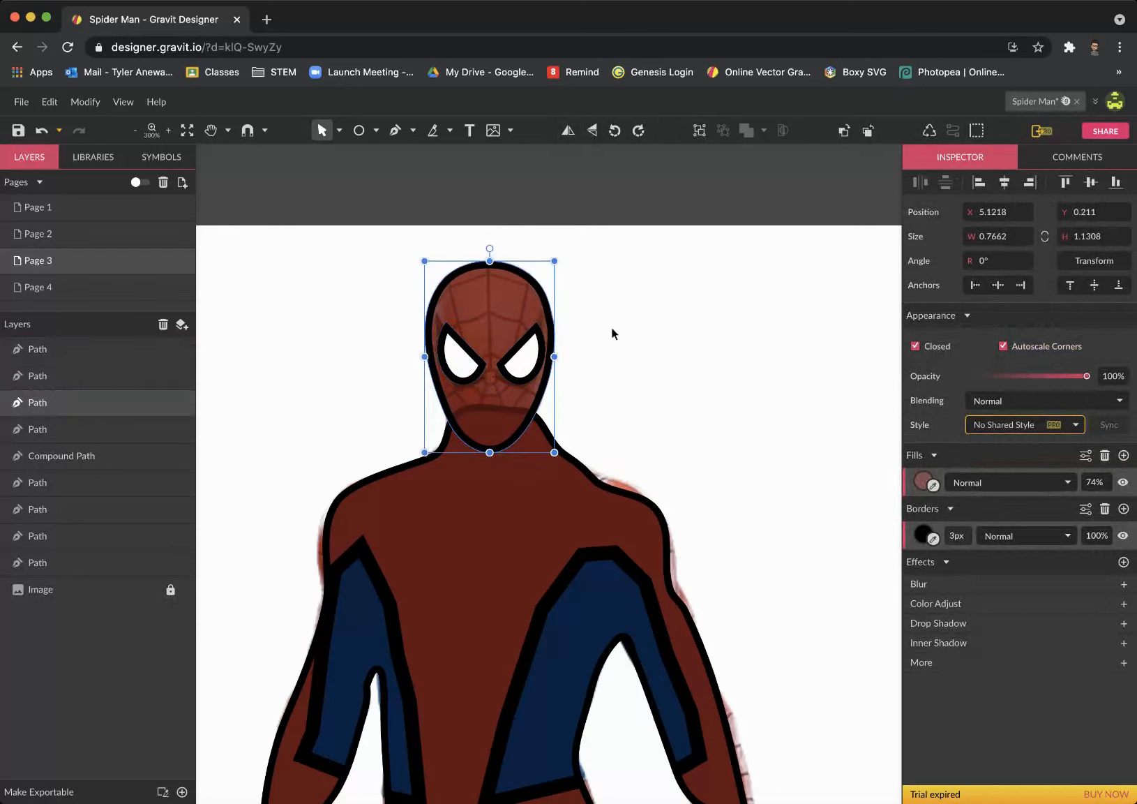
pyautogui.click(922, 481)
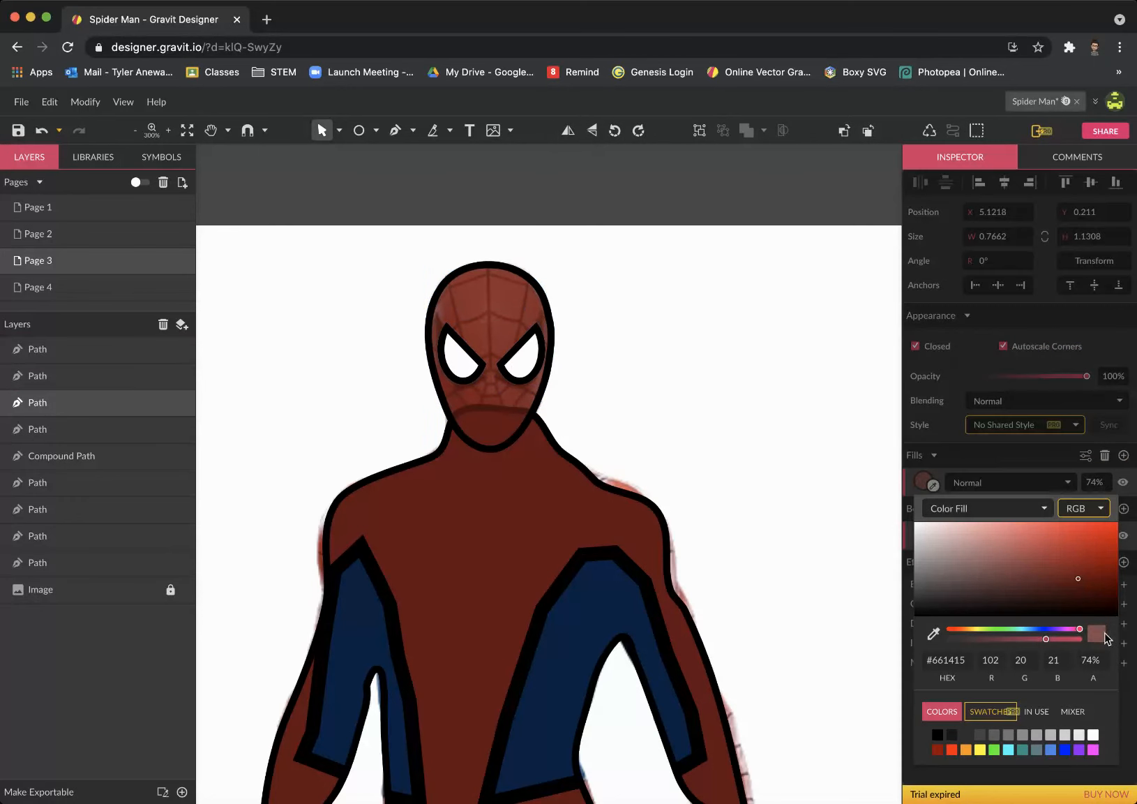
pyautogui.moveTo(1094, 662); pyautogui.dragTo(1095, 536)
pyautogui.click(637, 363)
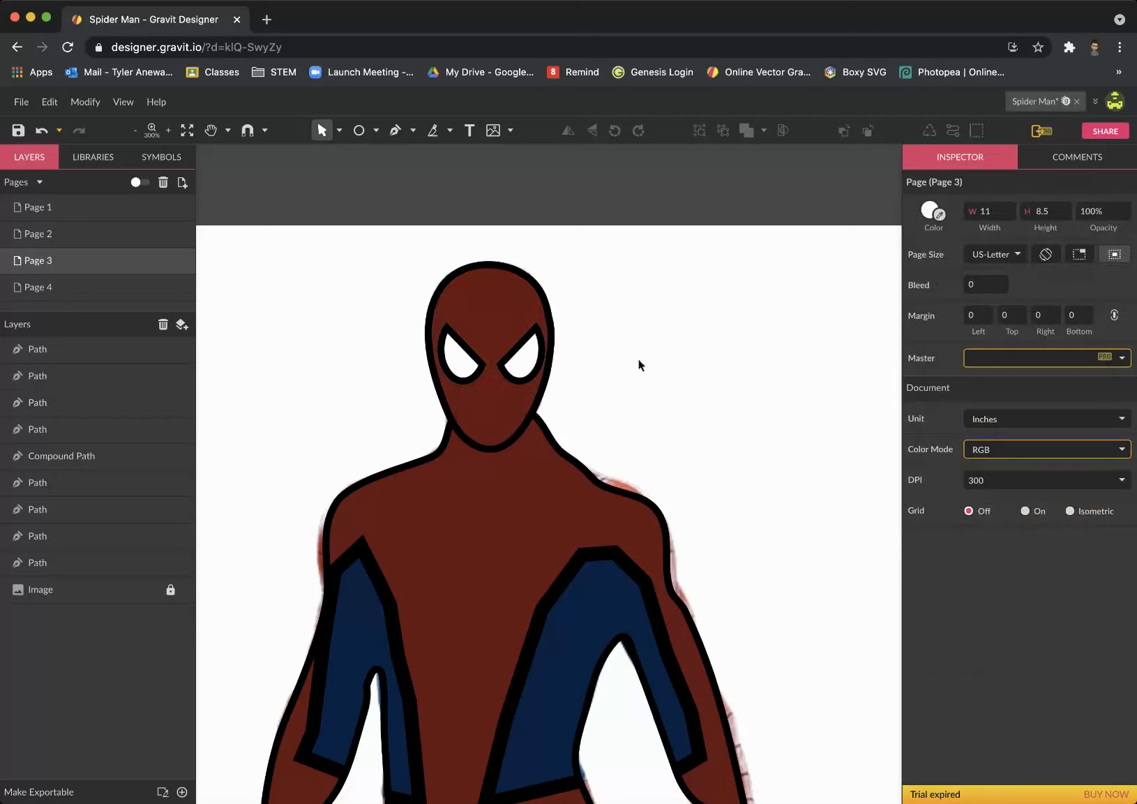
# - Draw a rectangle about 1.24 by 2.21 in on the blank page area to the left of the figure
pyautogui.press('z')
pyautogui.keyDown('alt'); pyautogui.click(693, 446); pyautogui.keyUp('alt')
pyautogui.keyDown('alt'); pyautogui.click(694, 446); pyautogui.keyUp('alt')
pyautogui.press('space')
pyautogui.moveTo(783, 603); pyautogui.dragTo(681, 424)
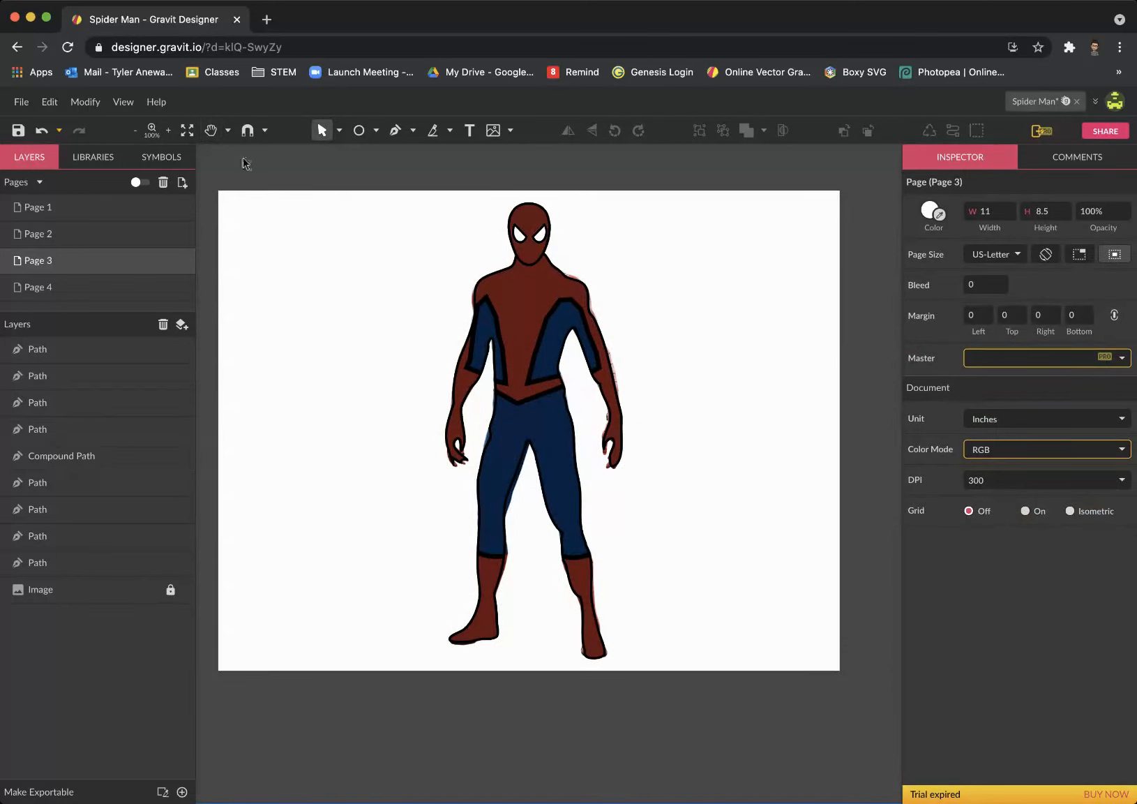
pyautogui.click(377, 131)
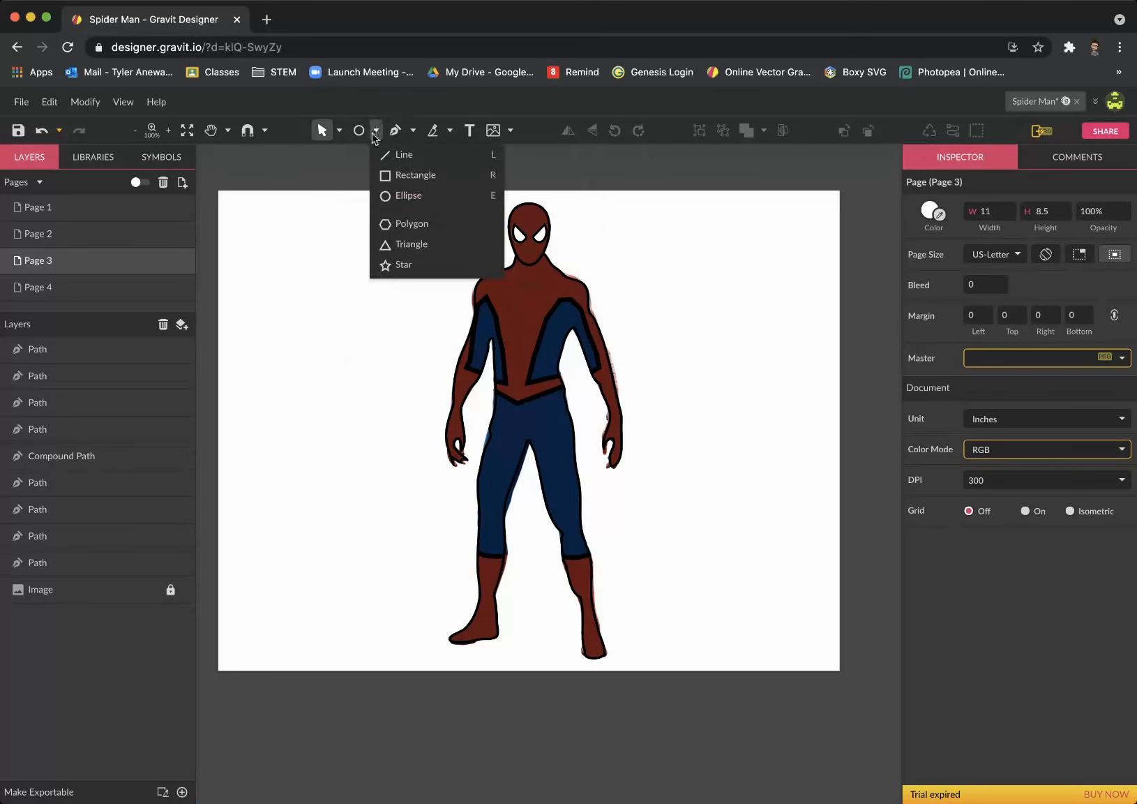
pyautogui.click(402, 175)
pyautogui.moveTo(300, 386); pyautogui.dragTo(370, 512)
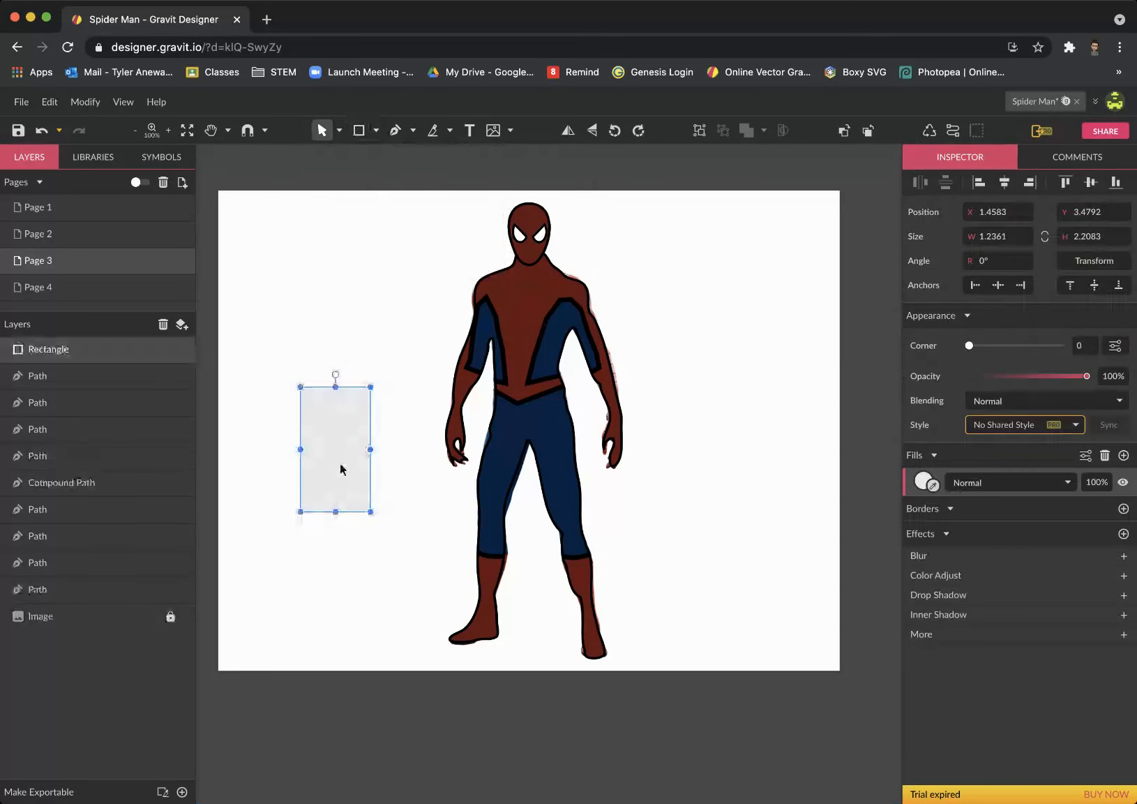
pyautogui.moveTo(340, 466); pyautogui.dragTo(328, 438)
# - Extend the grey rectangle with Freehand shaping, adding a rounded lobe that rises from its upper-right corner
pyautogui.click(437, 133)
pyautogui.click(451, 131)
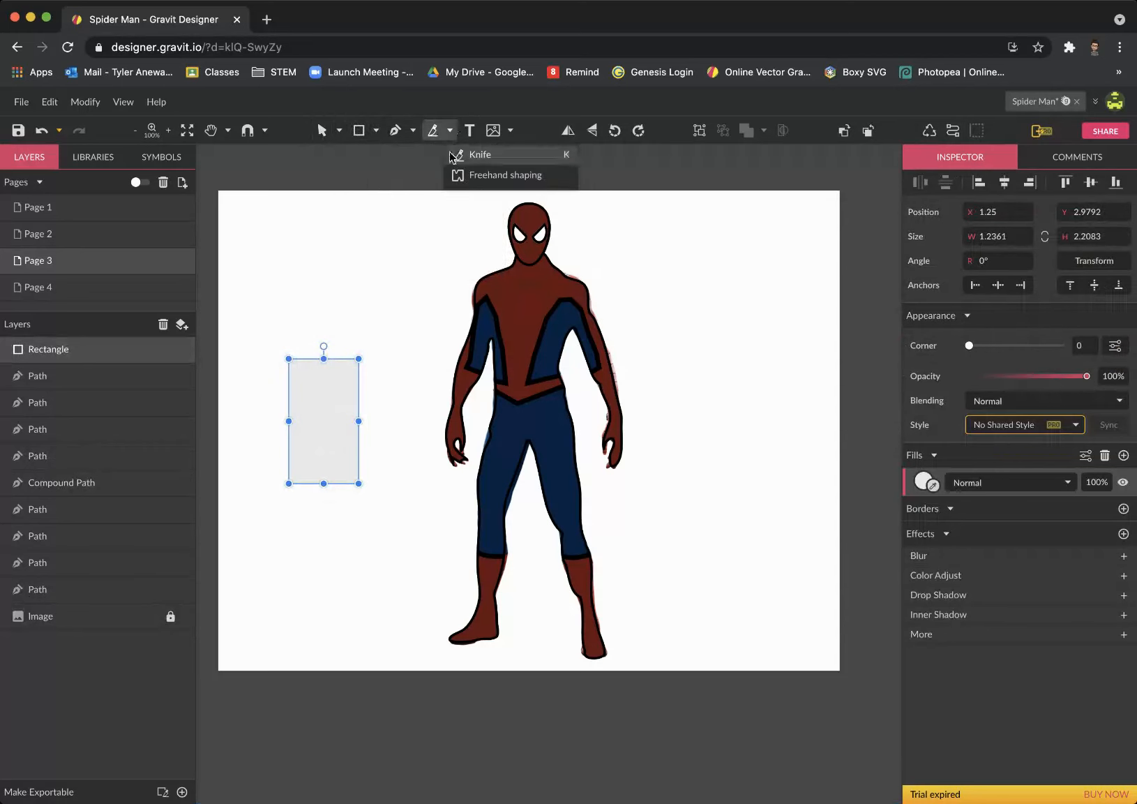
pyautogui.click(454, 176)
pyautogui.click(332, 430)
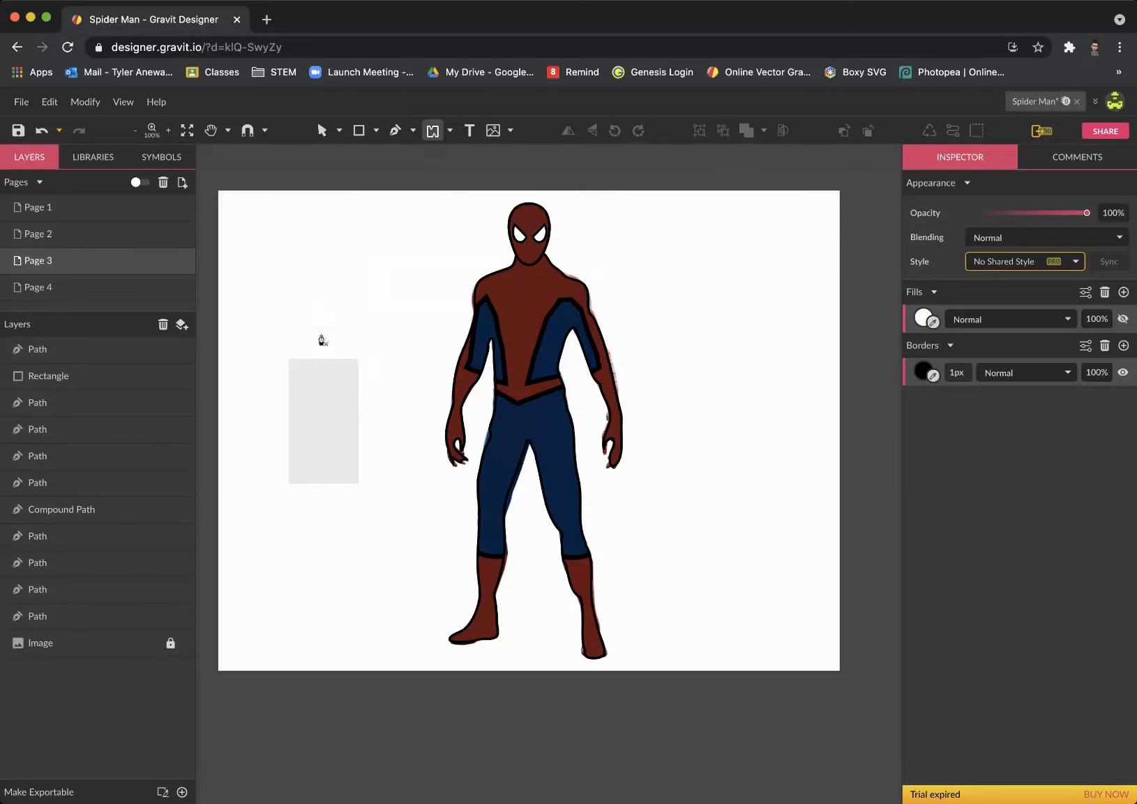
pyautogui.moveTo(322, 340); pyautogui.dragTo(359, 379)
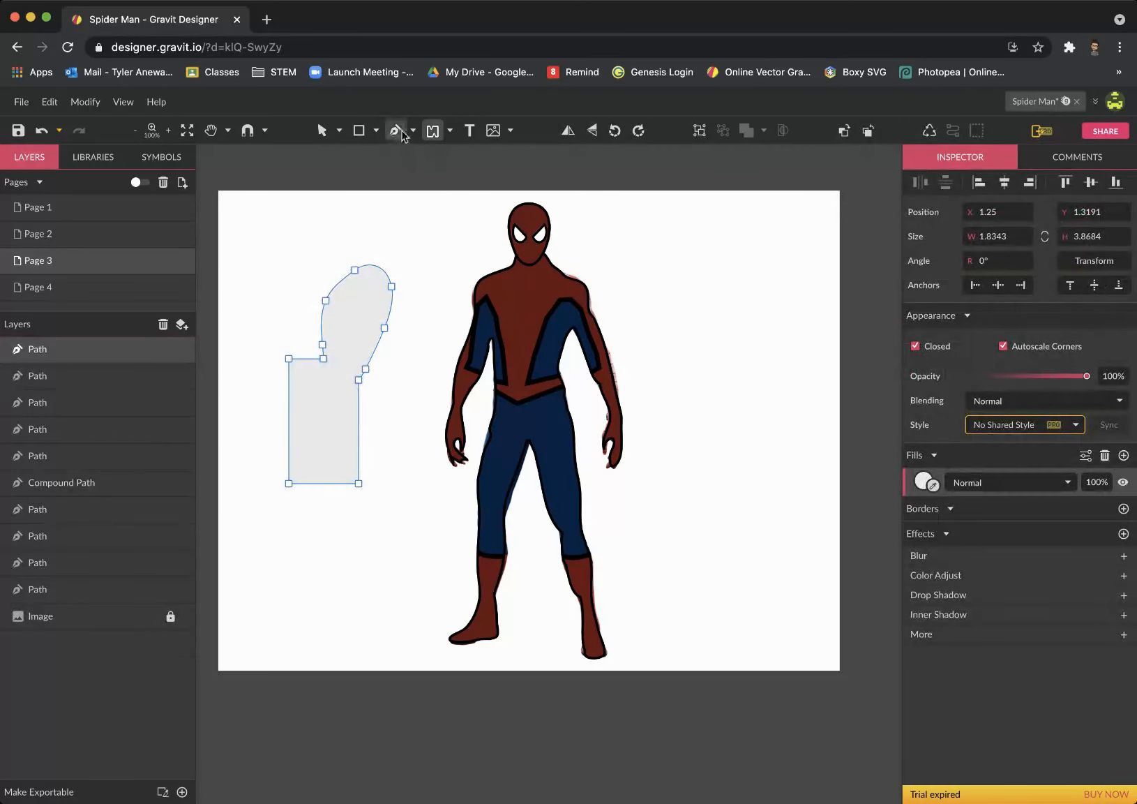
# - Cut the rounded lobe of the grey shape diagonally with the Knife from its upper left to its lower right
pyautogui.click(449, 131)
pyautogui.click(464, 152)
pyautogui.moveTo(320, 272); pyautogui.dragTo(383, 363)
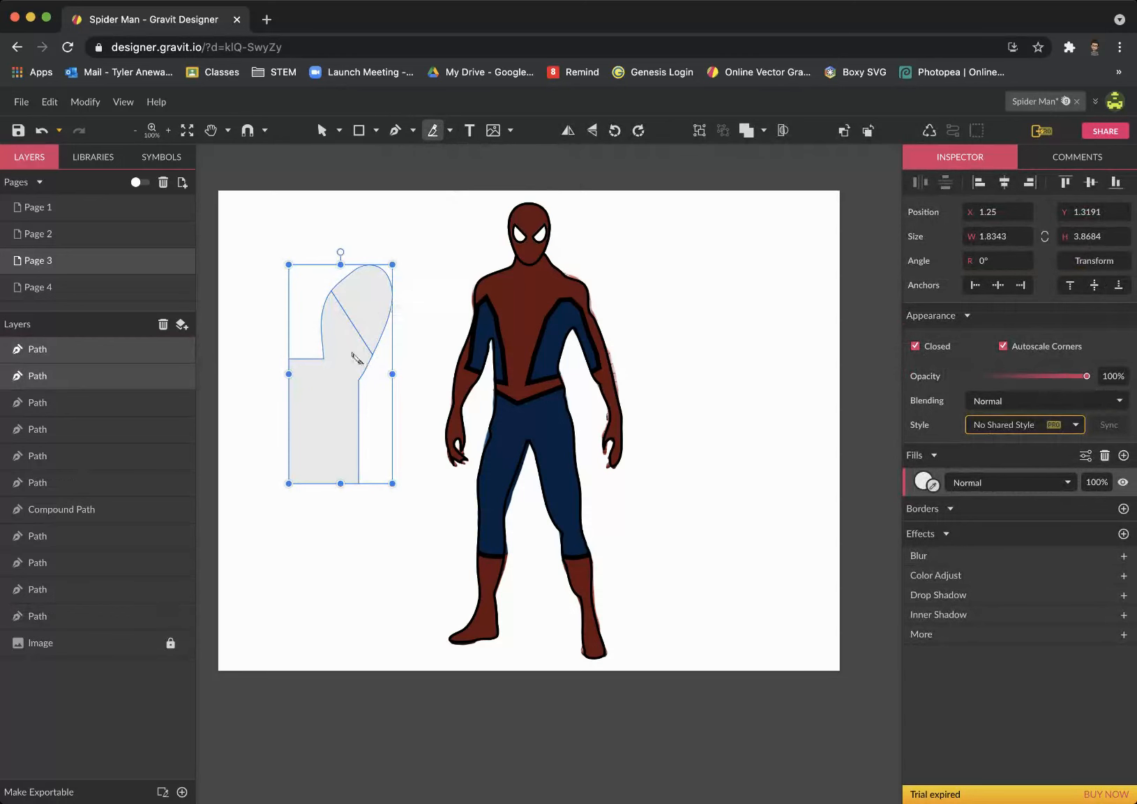